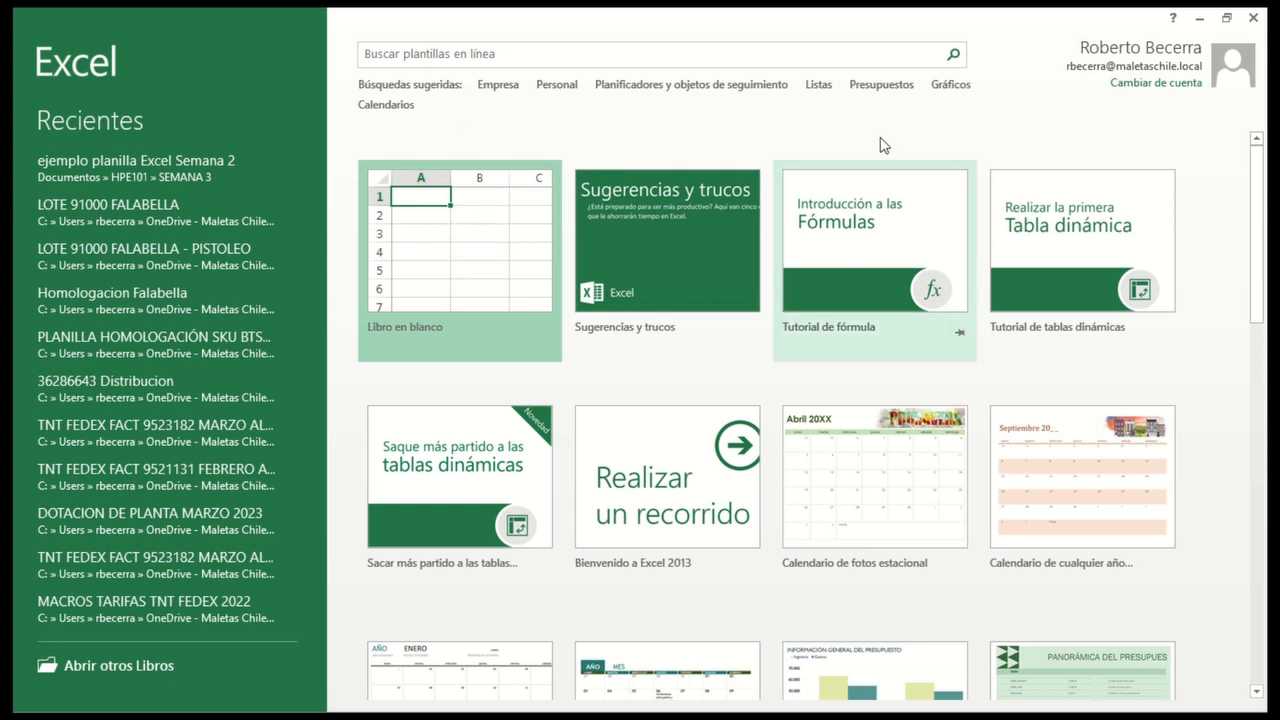
Step: Create a new blank workbook and select a cell in its empty sheet
click(434, 242)
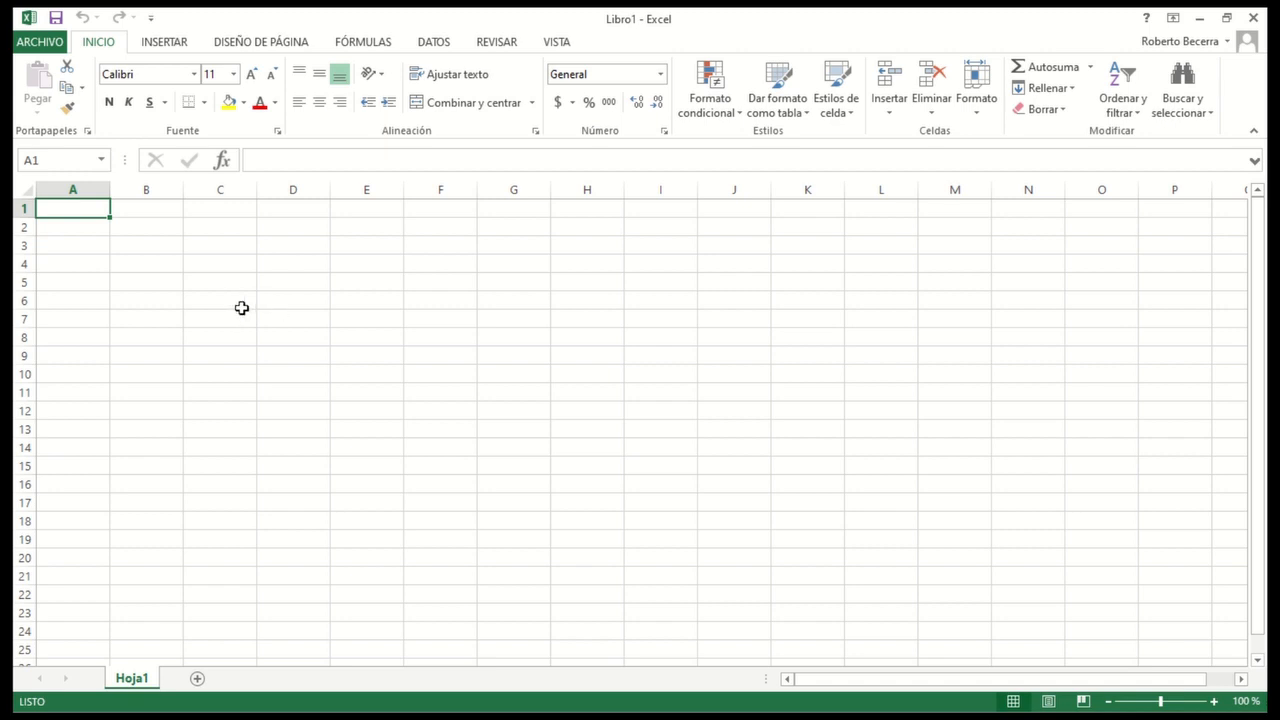
click(210, 270)
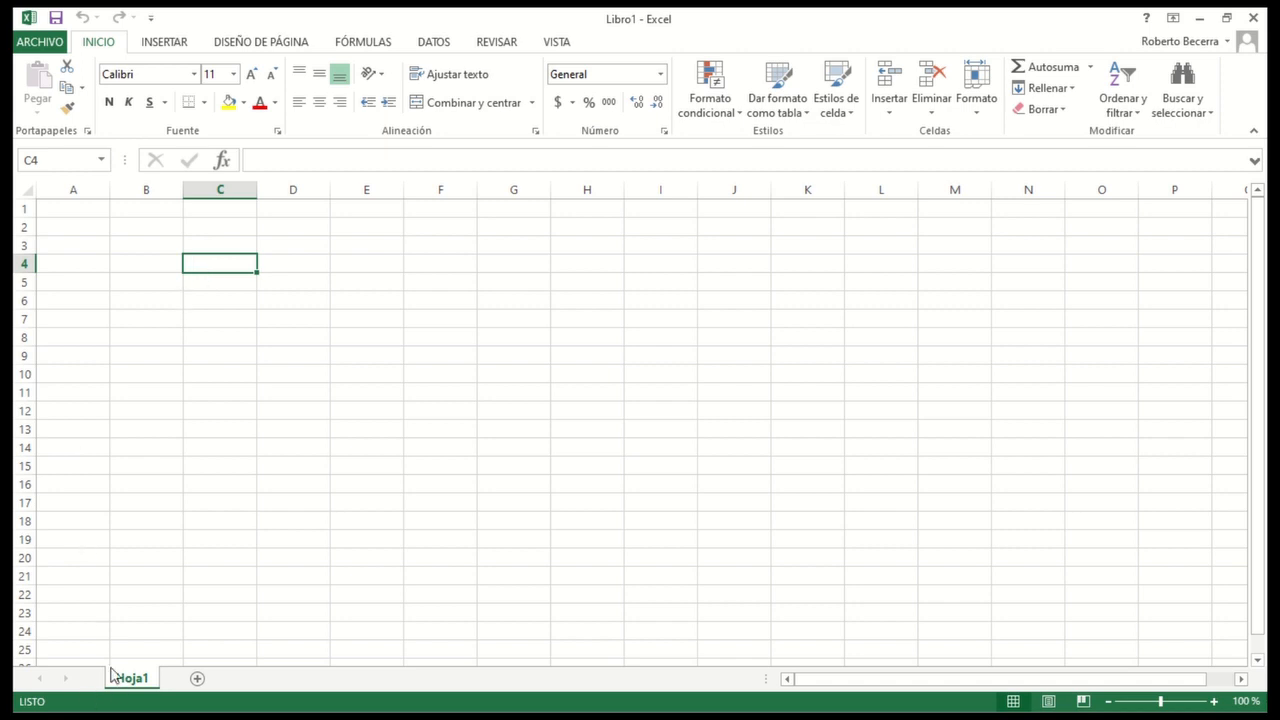
Step: Add two new worksheets to the workbook after Hoja1
click(197, 678)
click(251, 680)
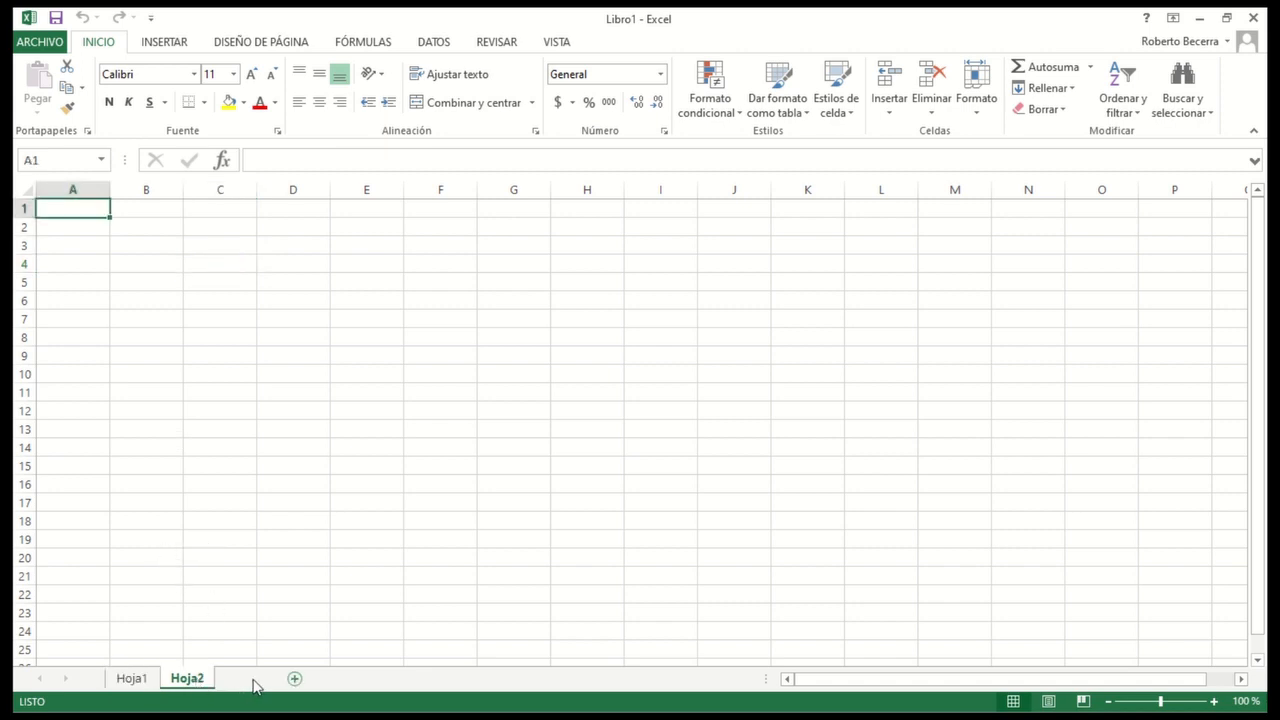
click(185, 678)
click(237, 680)
click(200, 680)
click(240, 684)
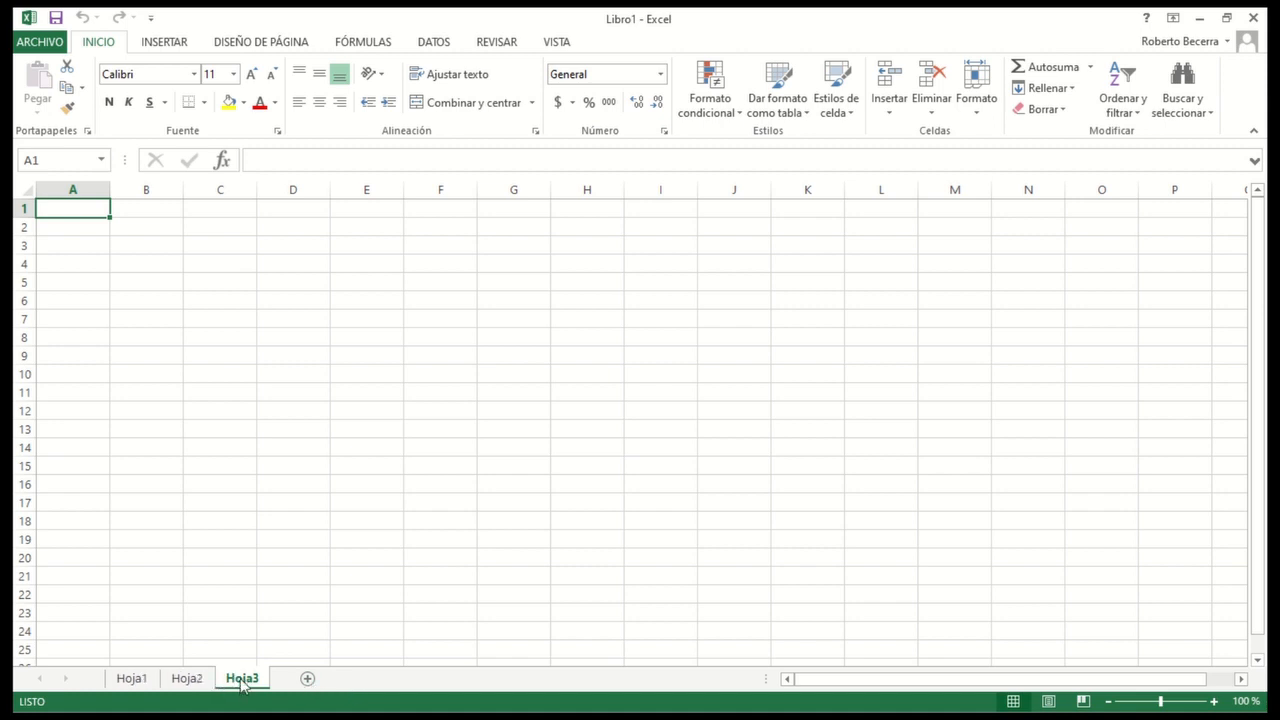
Step: Delete the extra worksheets Hoja3 and Hoja2, keeping only Hoja1
right_click(240, 684)
click(297, 486)
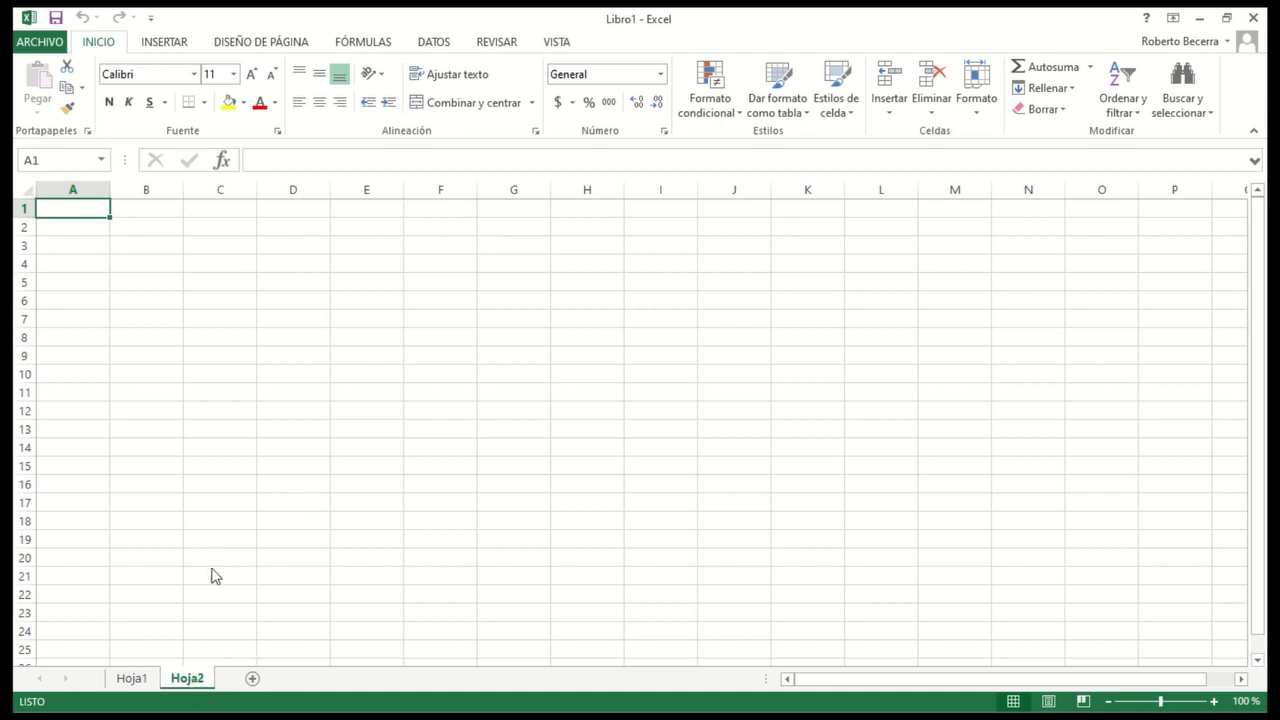
click(252, 496)
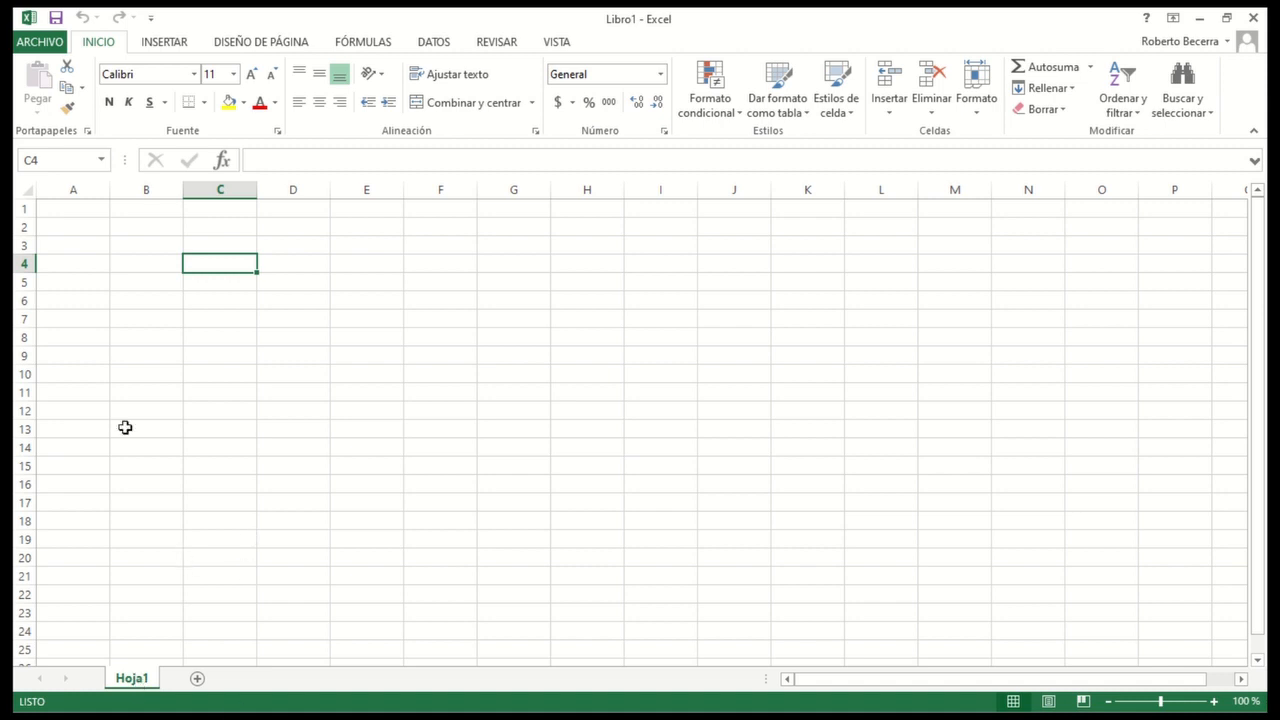
Step: Enter the column header Artículo in cell A1 of Hoja1
click(82, 212)
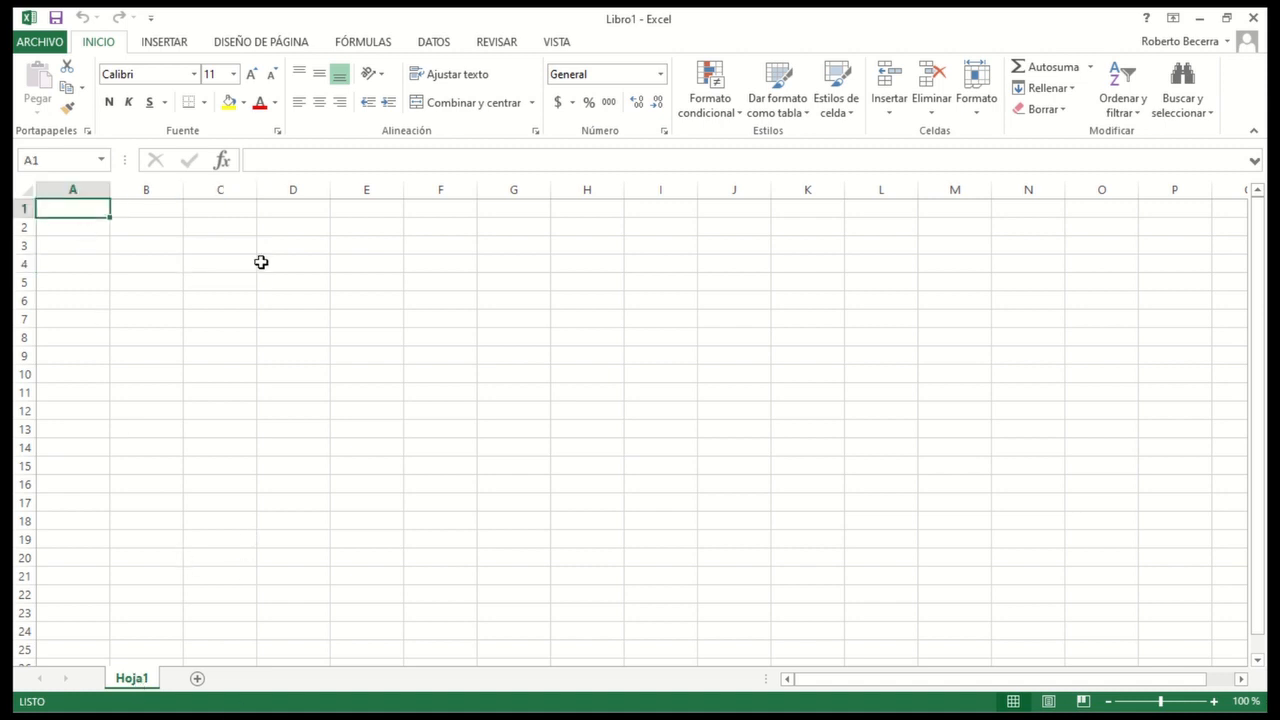
key(alt+F11)
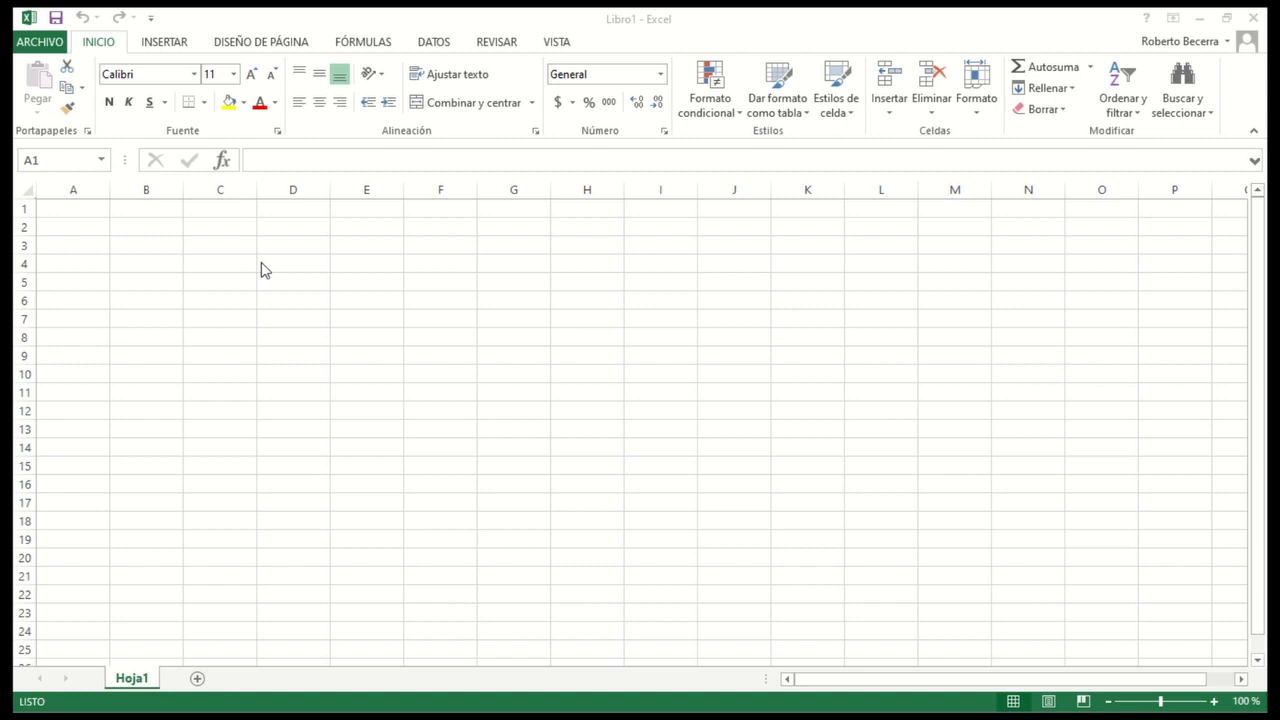
click(333, 411)
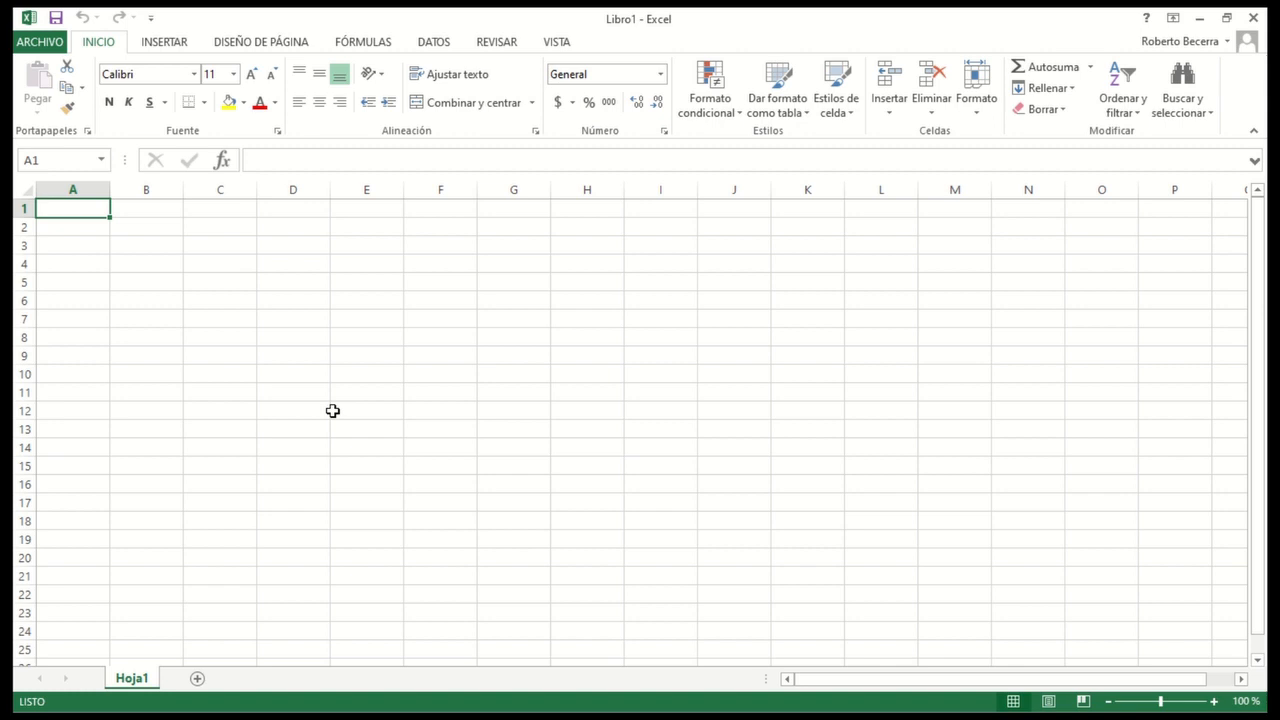
click(77, 243)
click(76, 211)
text(Artículo)
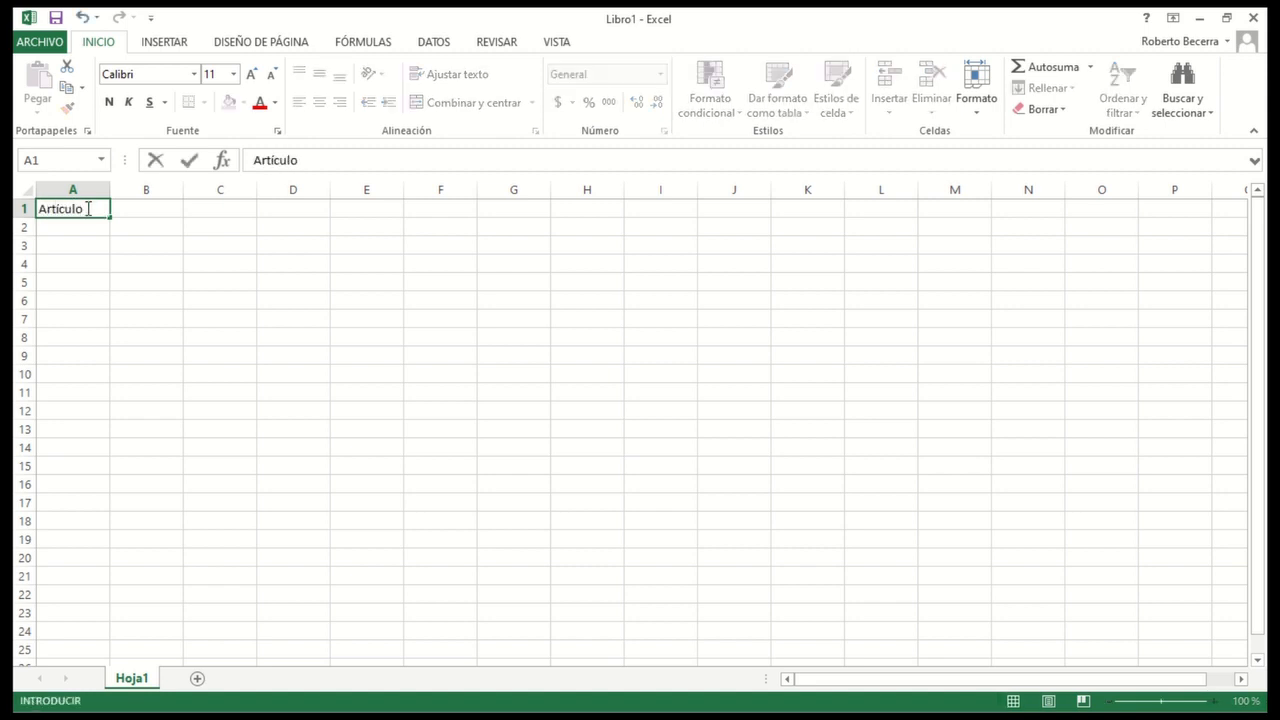
key(Return)
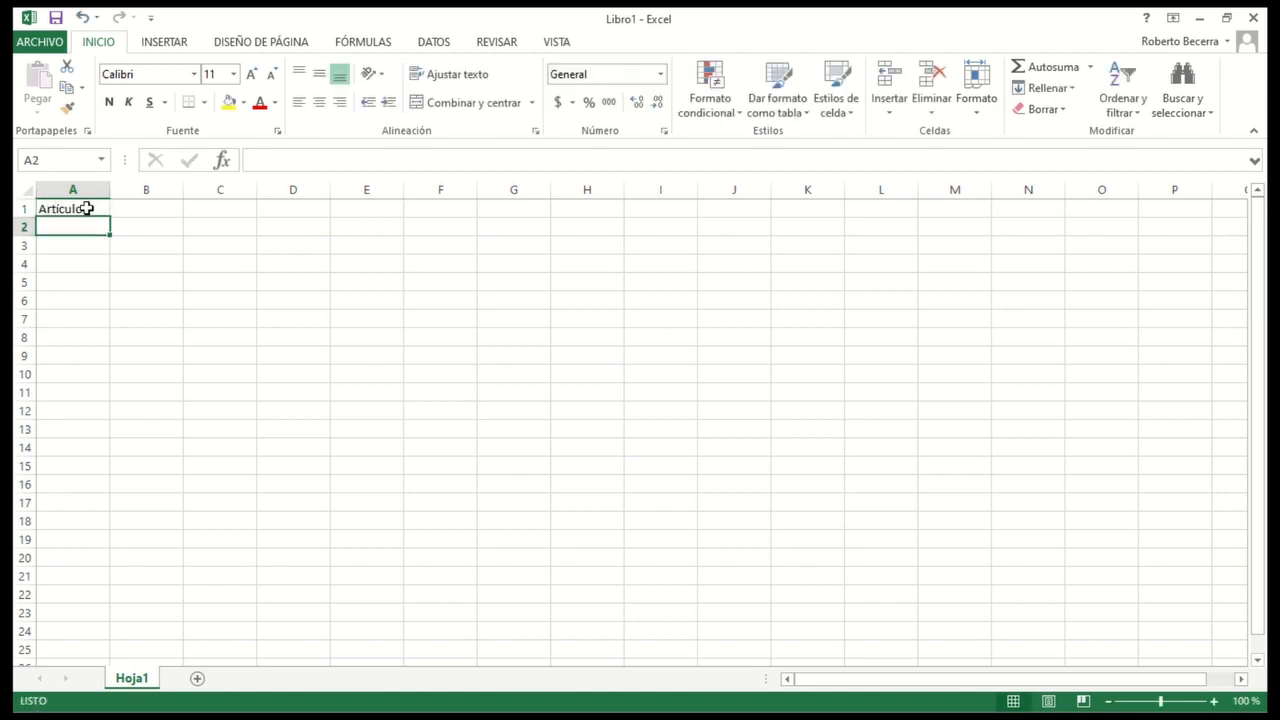
click(87, 208)
key(Return)
key(Down)
key(Down)
key(Up)
key(Up)
key(Up)
key(Down)
key(Up)
key(Right)
key(Left)
key(Right)
key(Left)
Step: Enter the column headers Cantidad in B1 and Precio Unit in C1
key(Right)
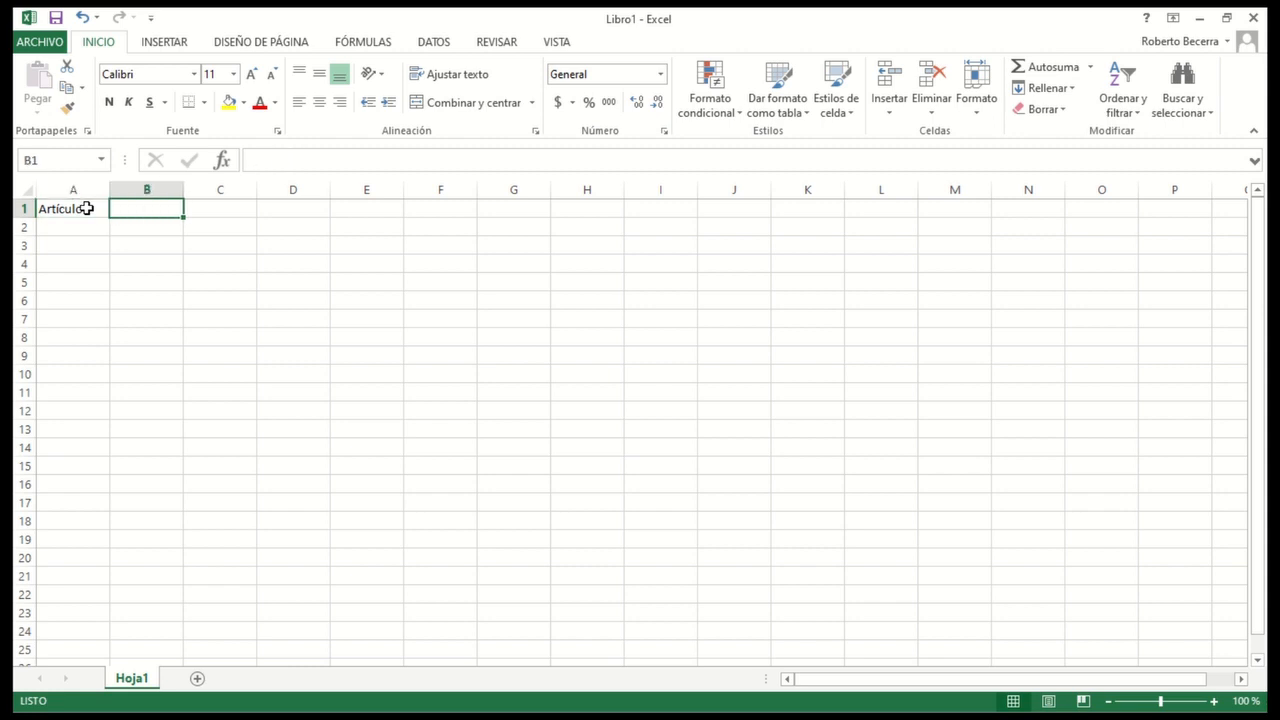
key(alt+Tab)
key(alt+Tab)
text(Cantidad)
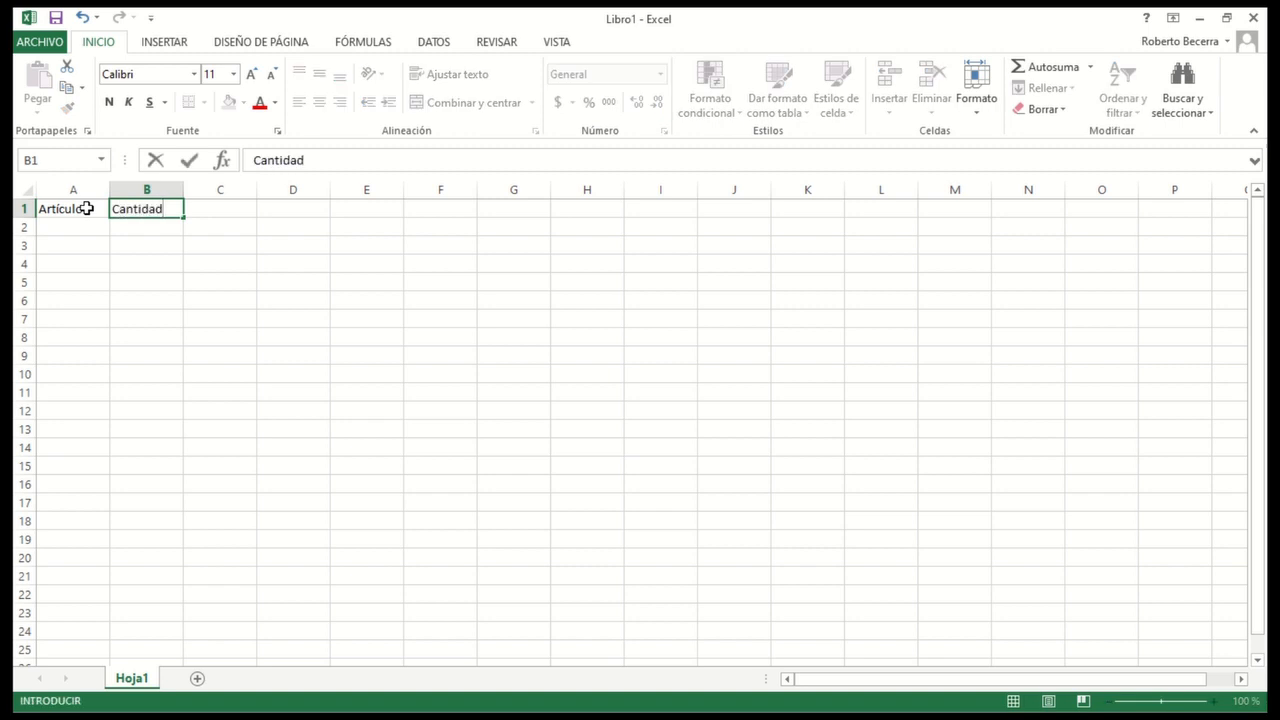
key(Tab)
key(alt+Tab)
key(alt+Tab)
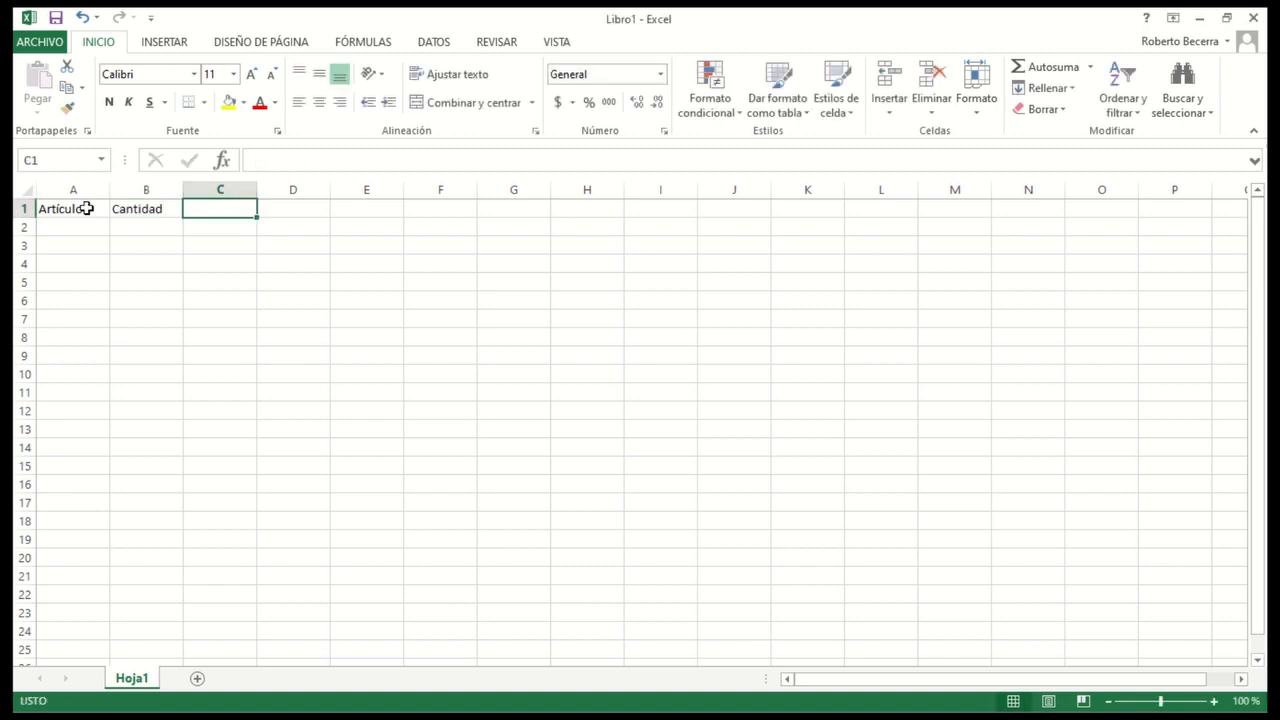
text(Precio )
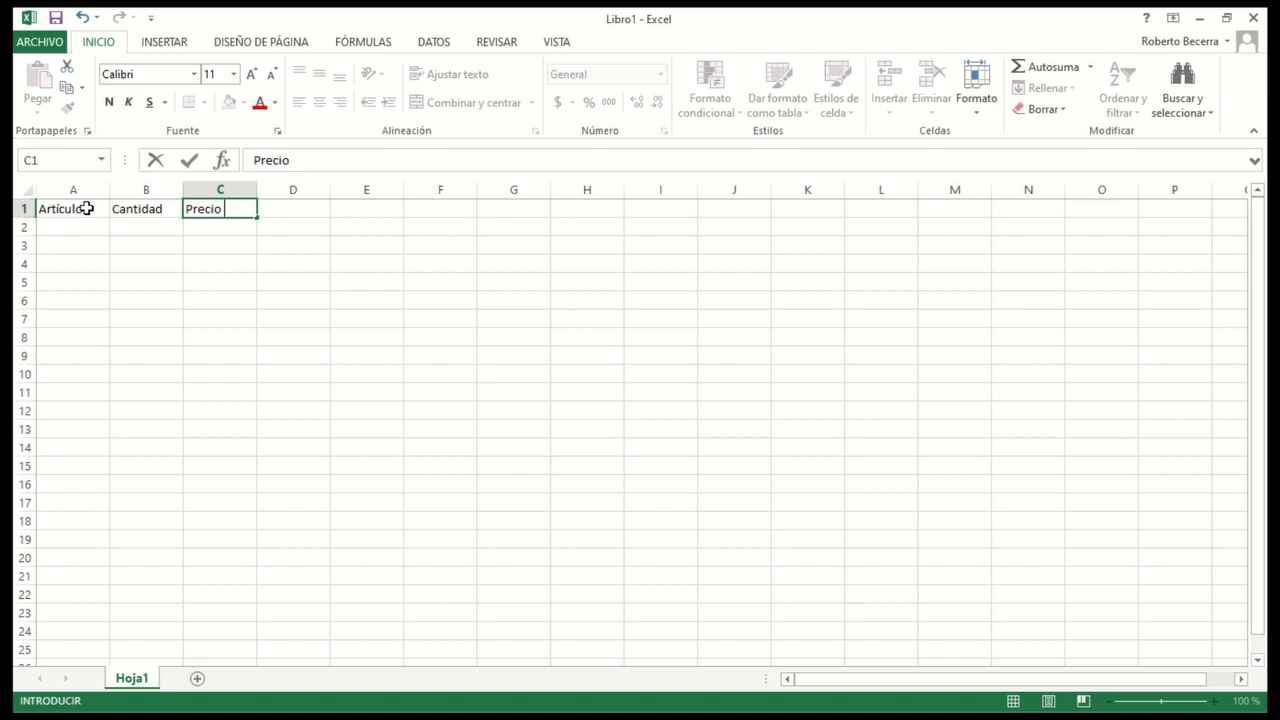
text(Unit)
key(Tab)
key(alt+Tab)
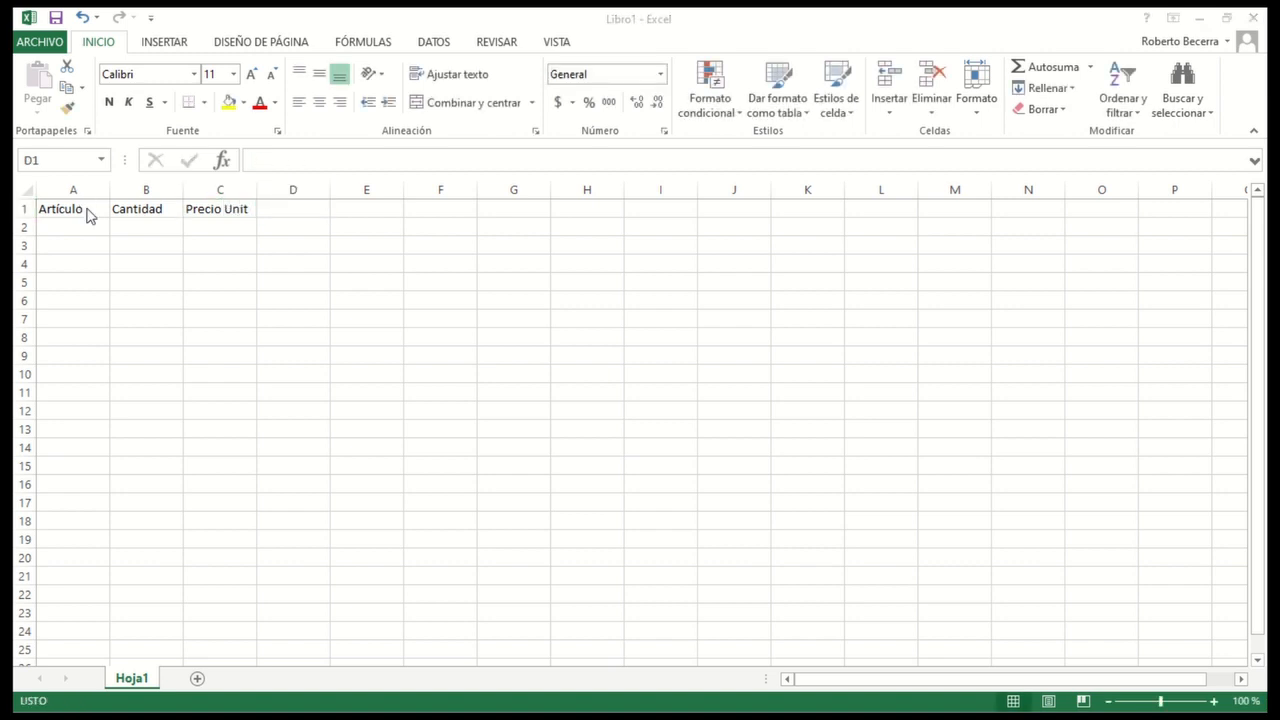
key(alt+Tab)
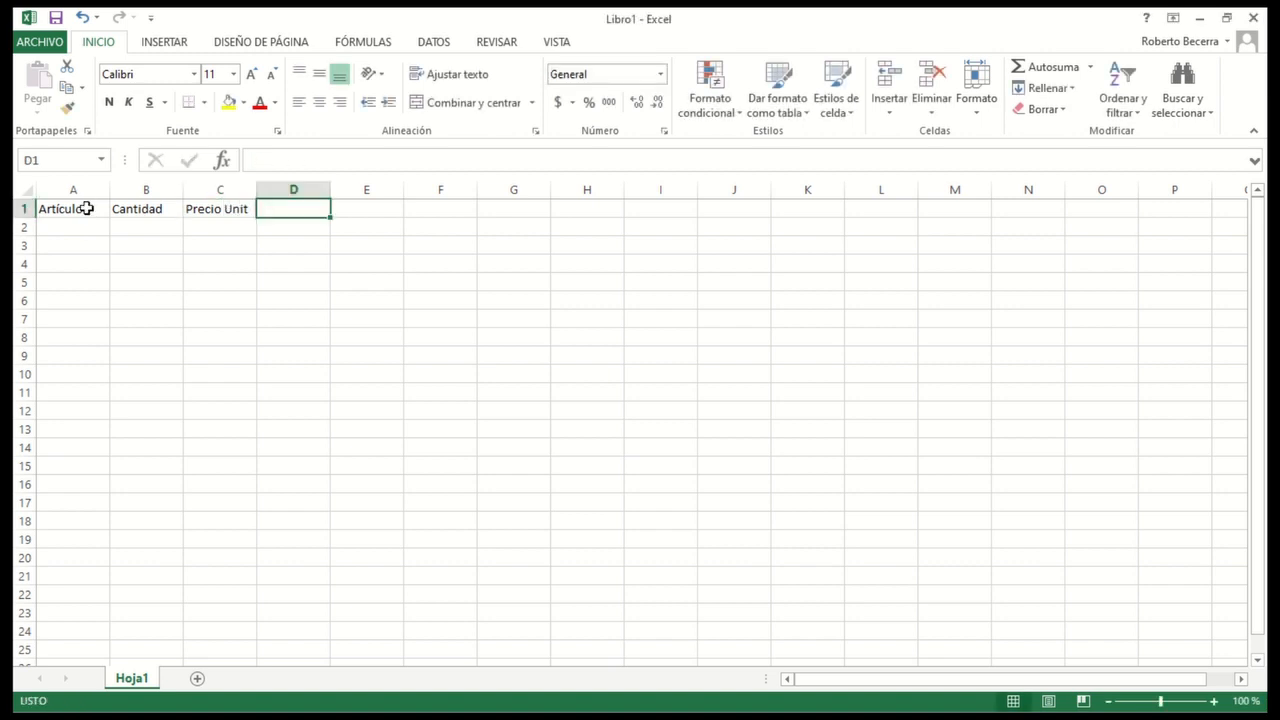
Step: Complete the header row with Subtotal in D1, IVA in E1 and Total in F1
text(Subtotal)
key(Return)
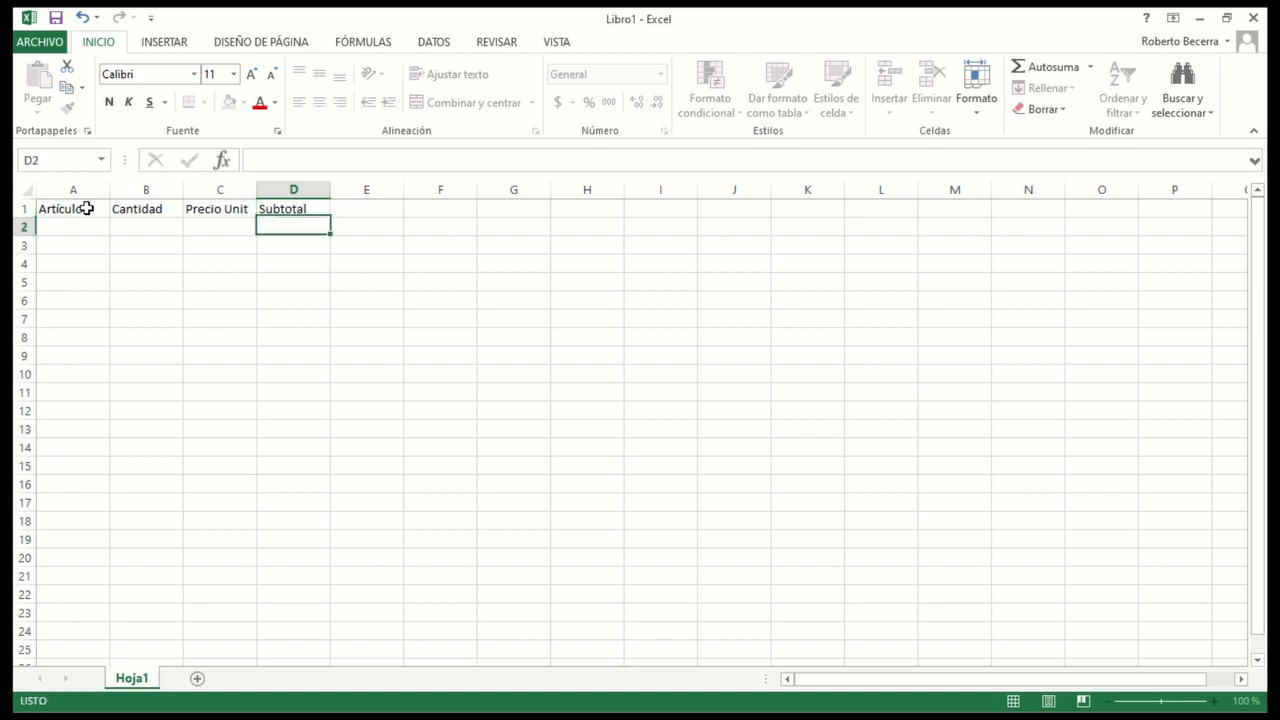
key(Up)
key(Right)
text(IVA)
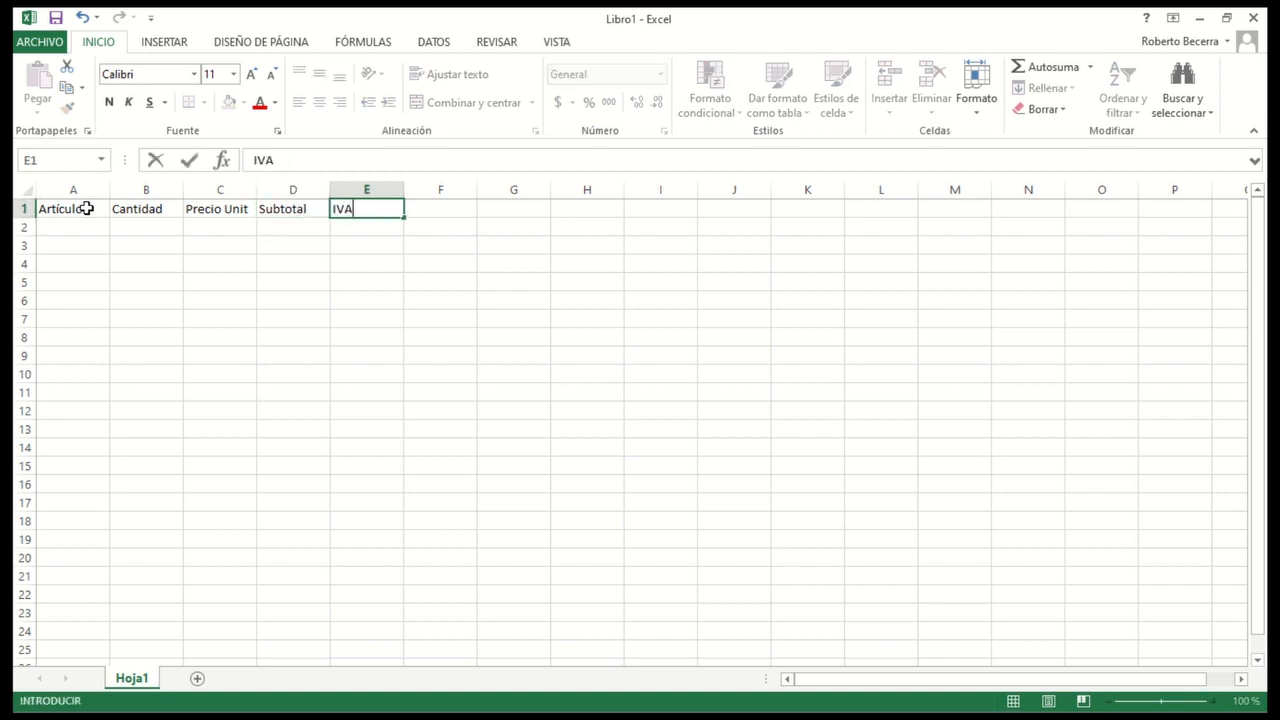
key(Tab)
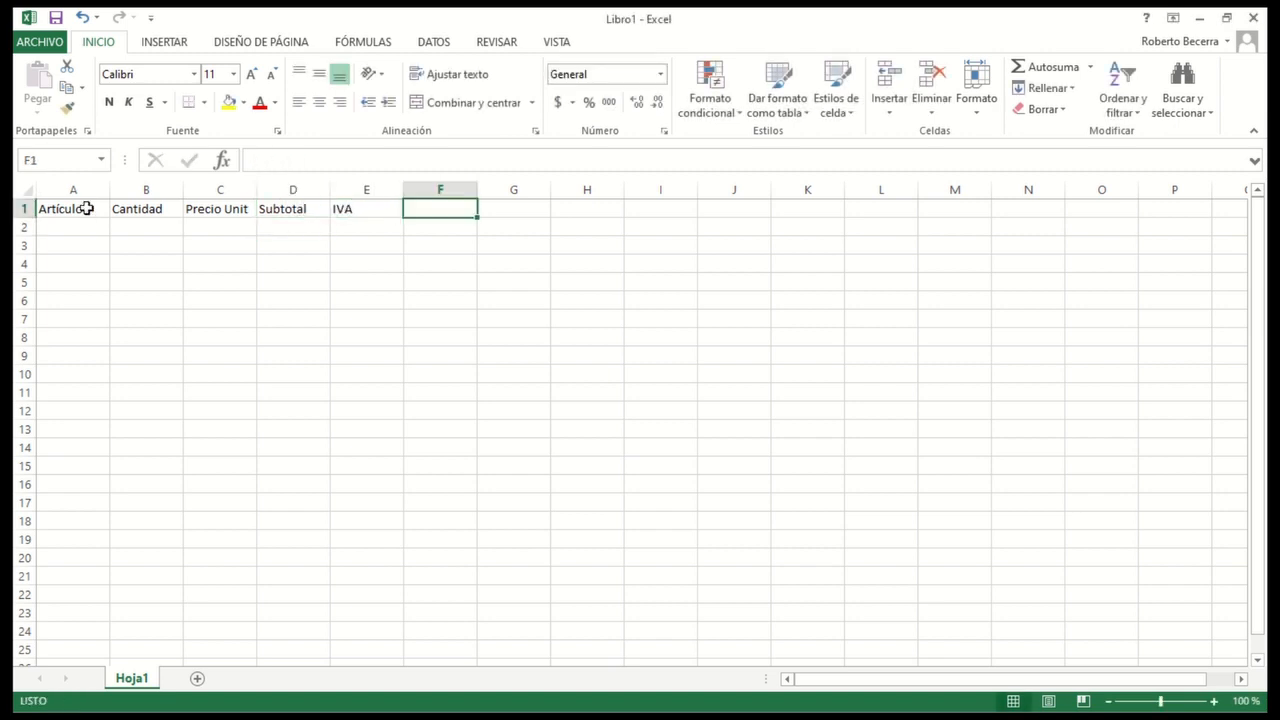
text(Total)
key(Return)
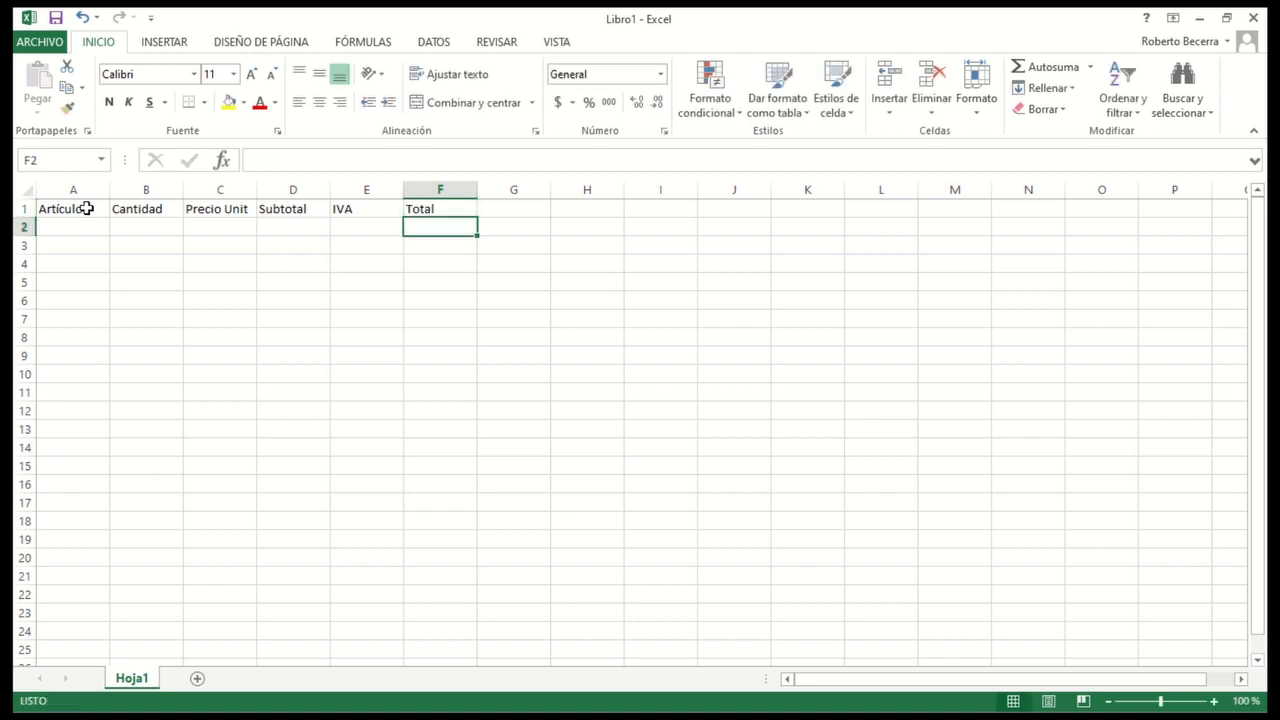
key(Left)
key(Left)
key(Left)
key(Left)
key(Left)
key(Up)
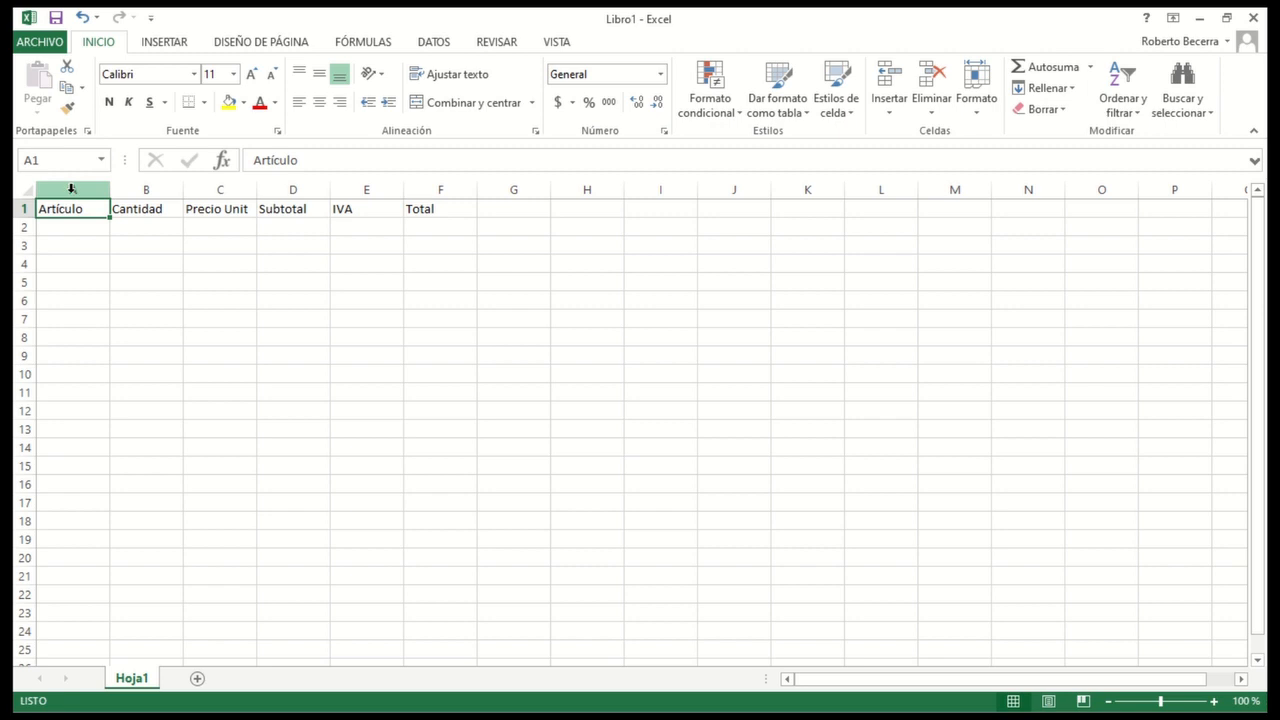
drag(71, 188, 430, 190)
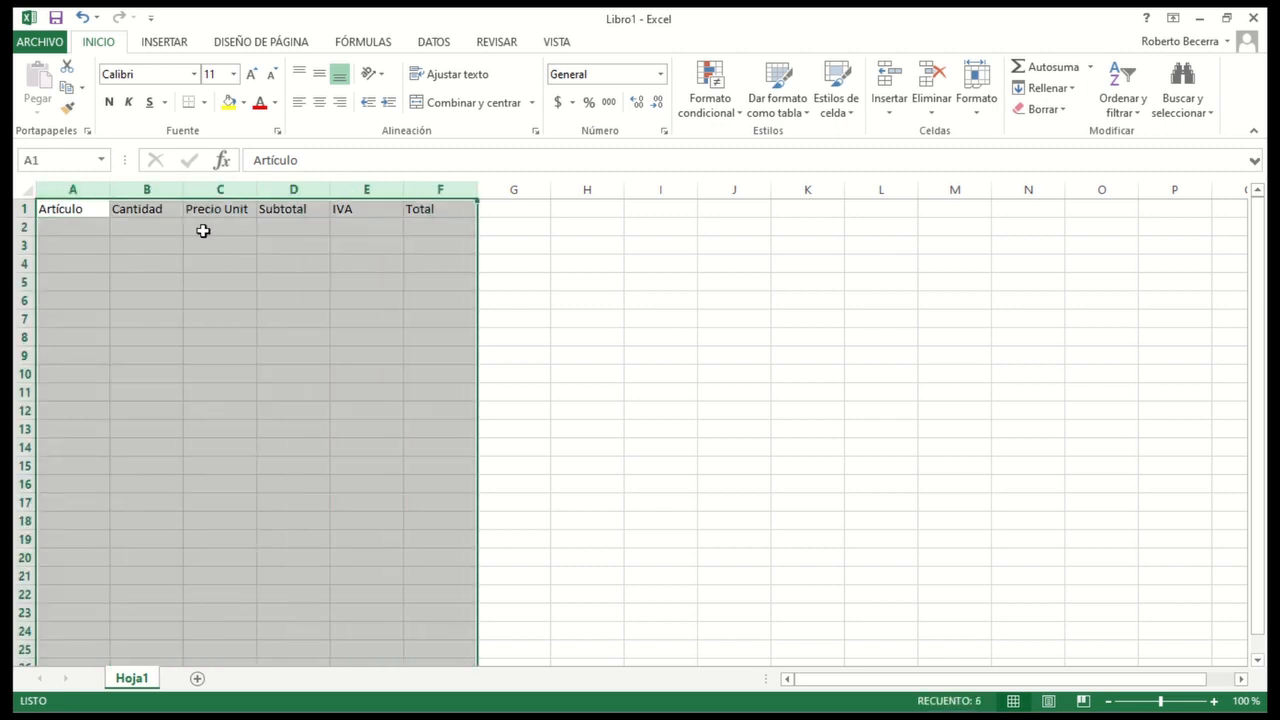
click(428, 224)
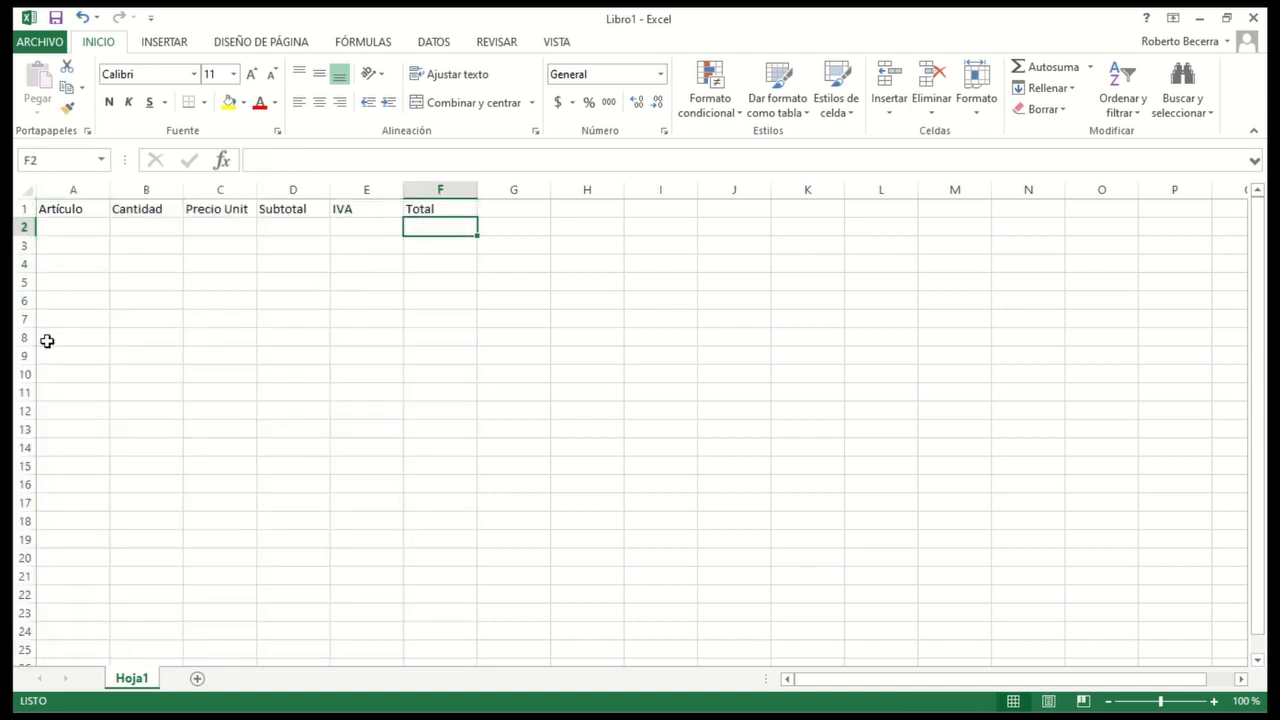
click(152, 266)
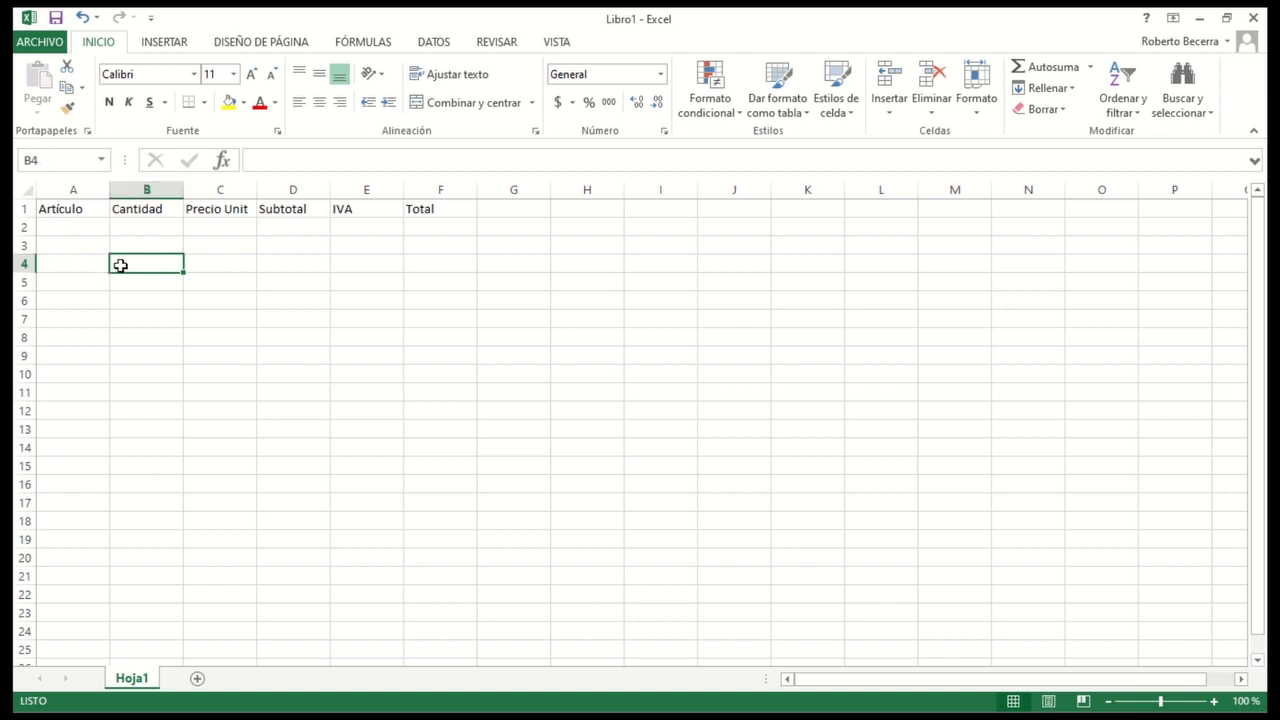
click(57, 222)
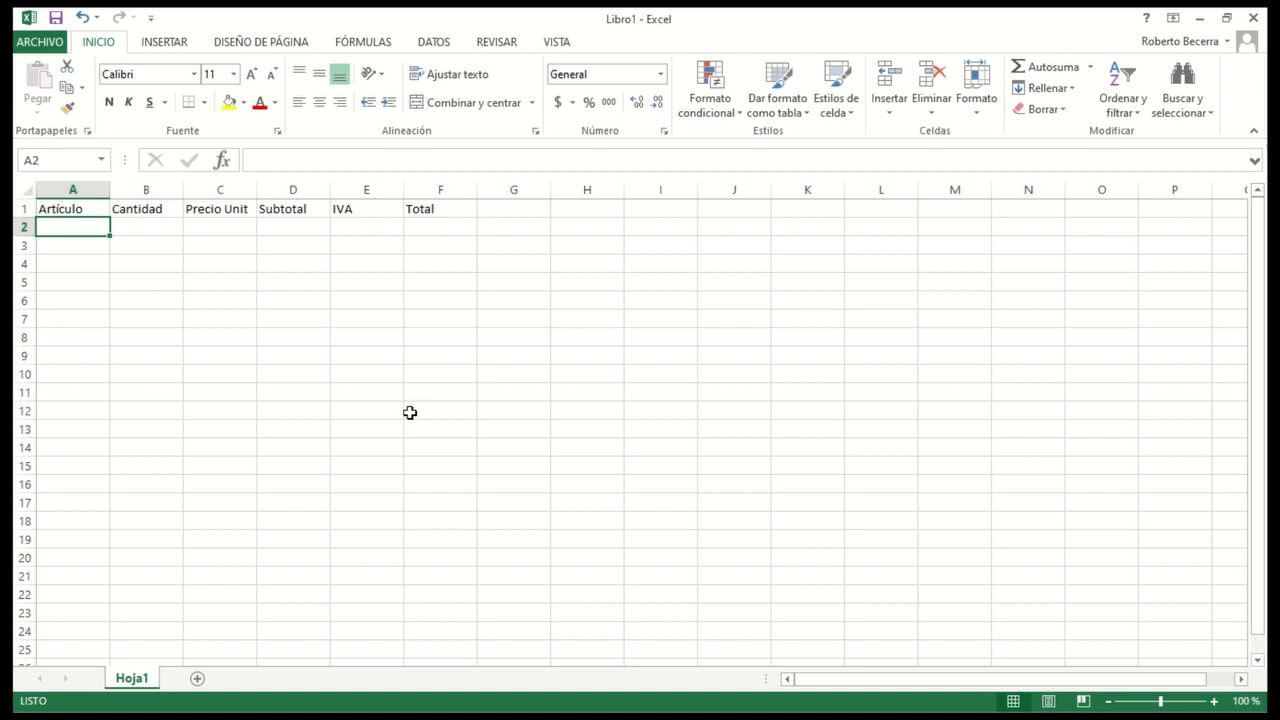
key(Tab)
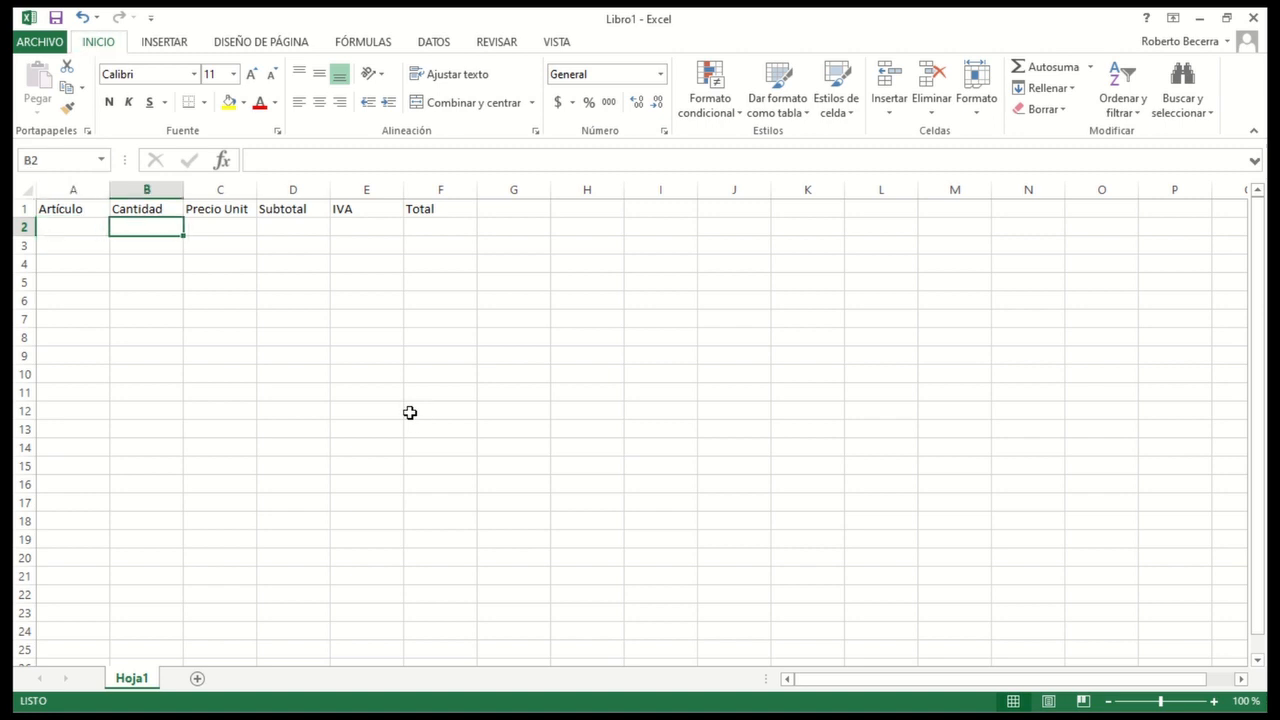
key(alt+Tab)
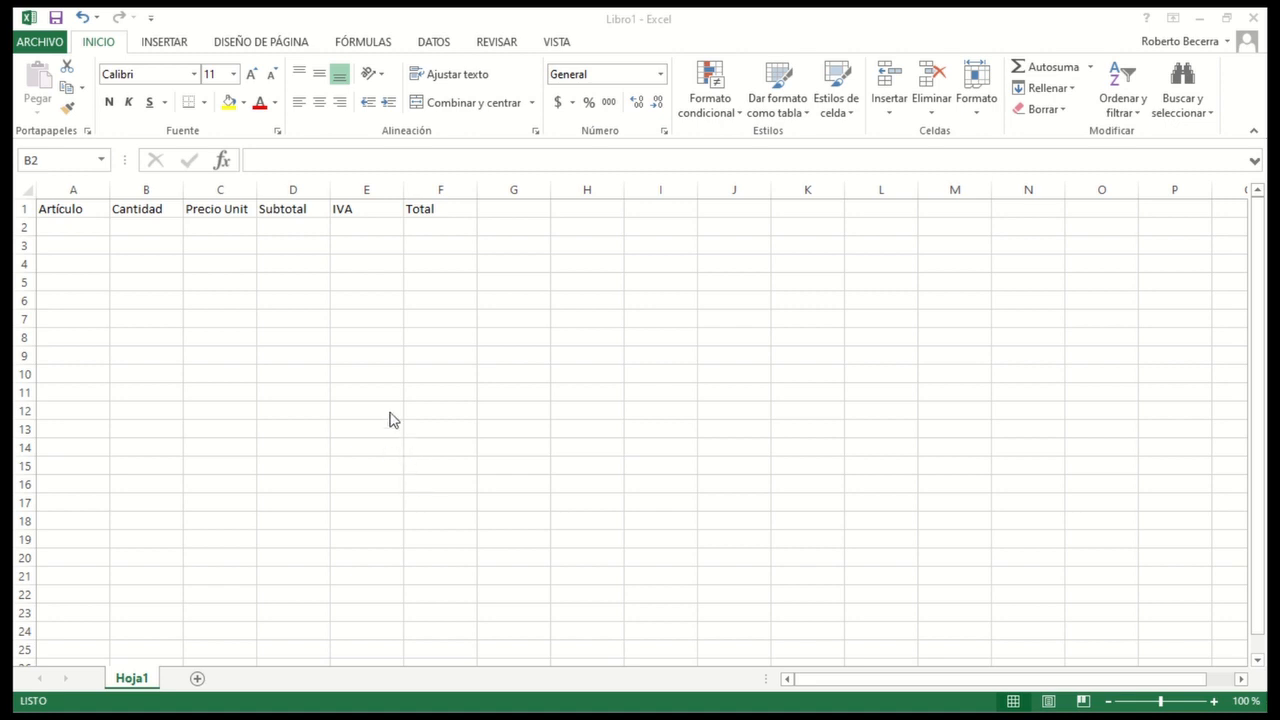
key(alt+Tab)
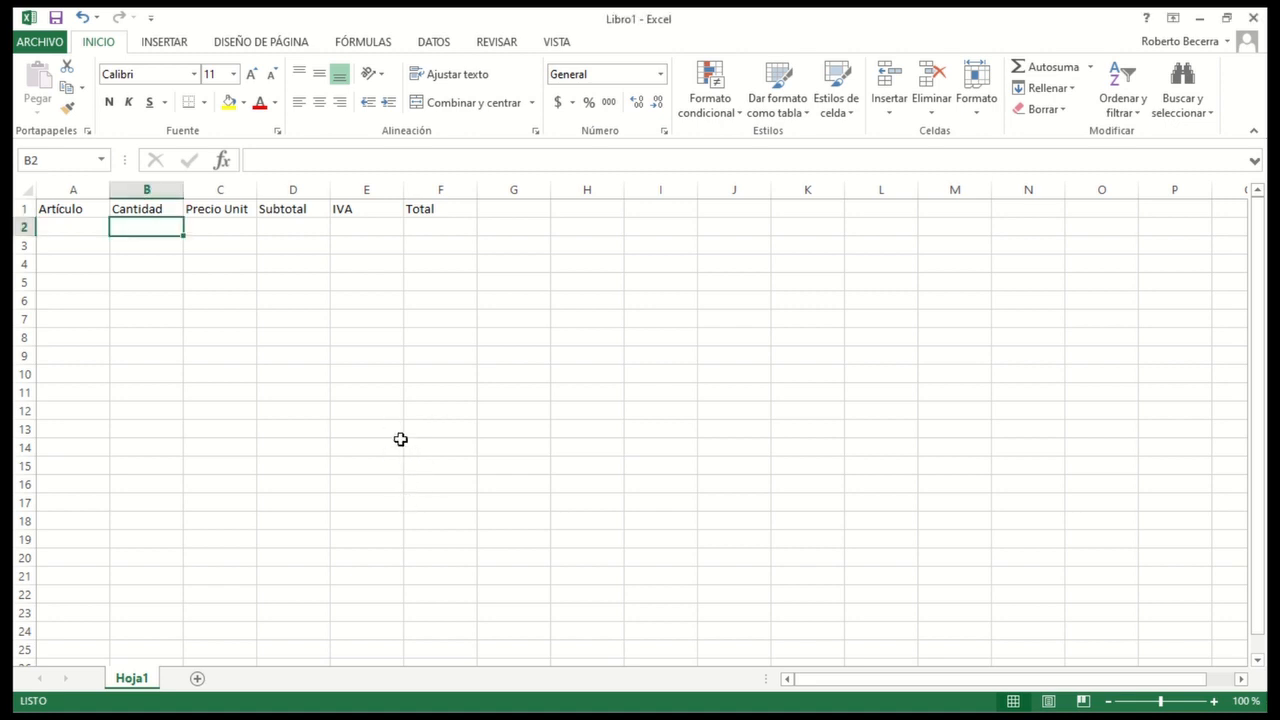
Step: Enter Asas as the first item under Artículo in cell A2
key(Left)
text(Aas)
key(BackSpace)
key(BackSpace)
key(BackSpace)
text(Asas)
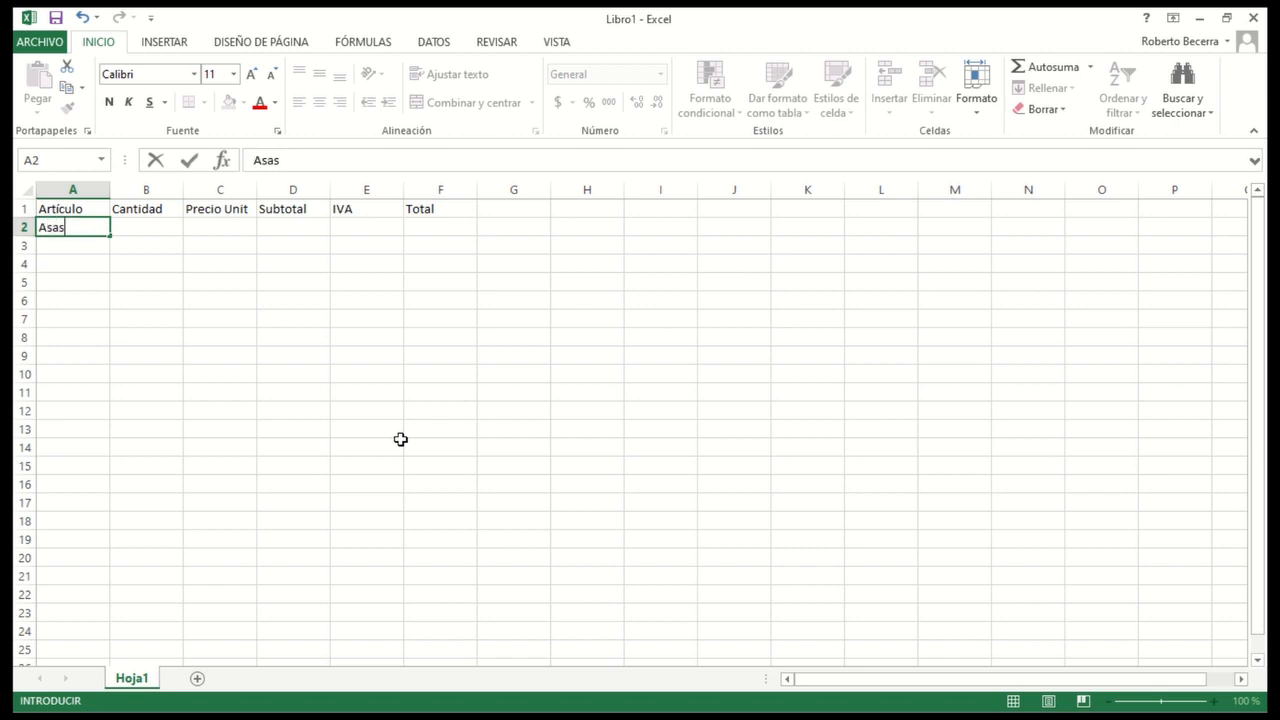
key(Return)
Step: Enter Cordones as the second item in cell A3
text(Co)
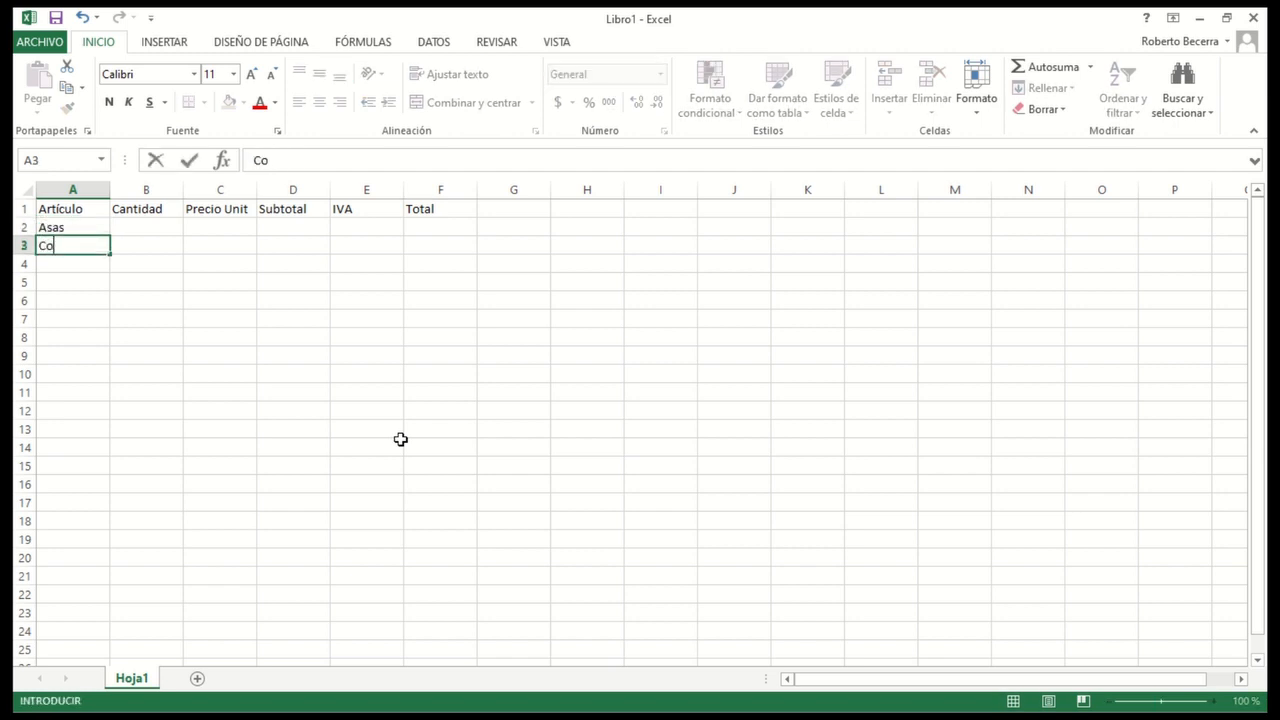
text(rdones)
key(Return)
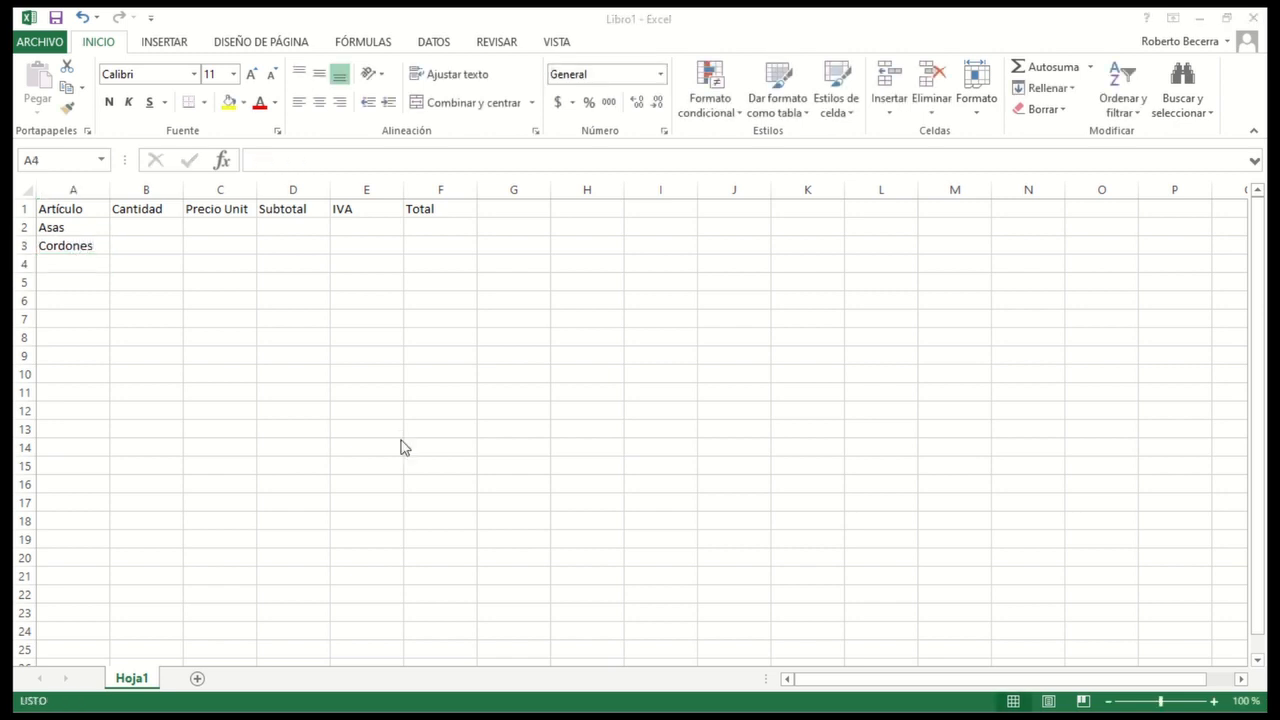
Step: Replace the item in A3 with Refuerzos, and add Cordones in A4 and Bolsas in A5
key(Up)
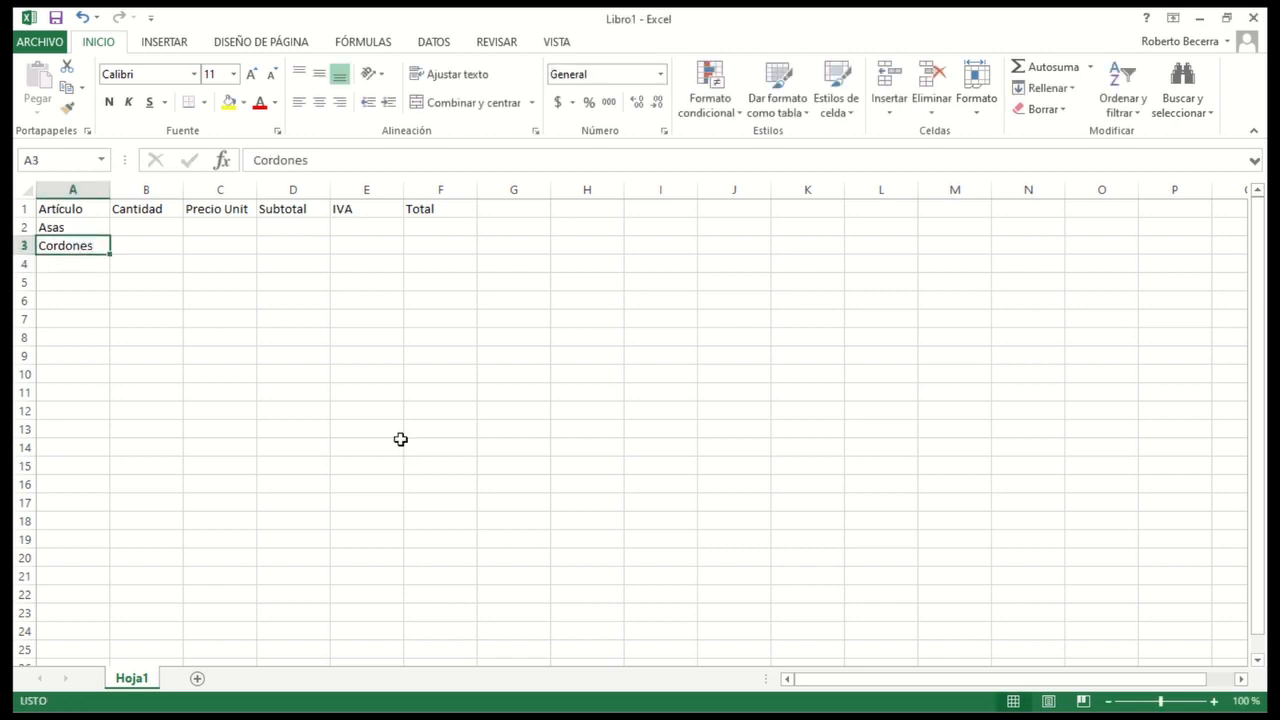
text(Refuerzos)
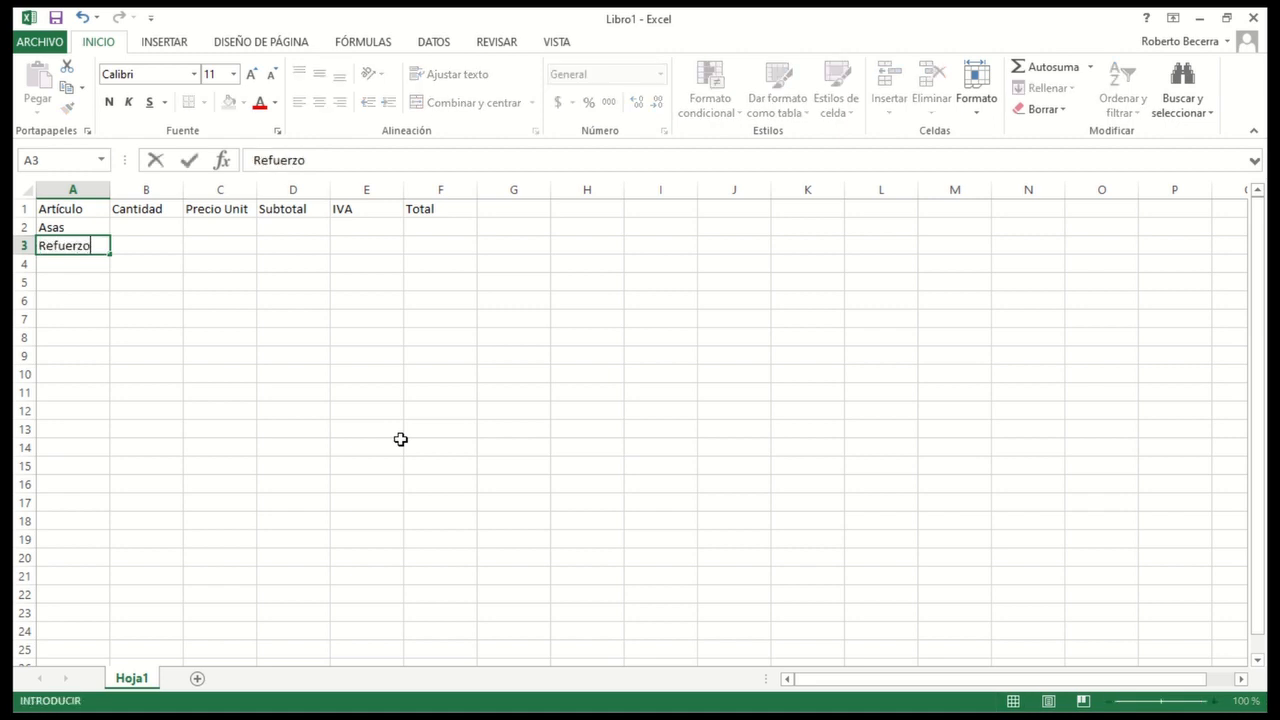
key(Return)
text(Cord)
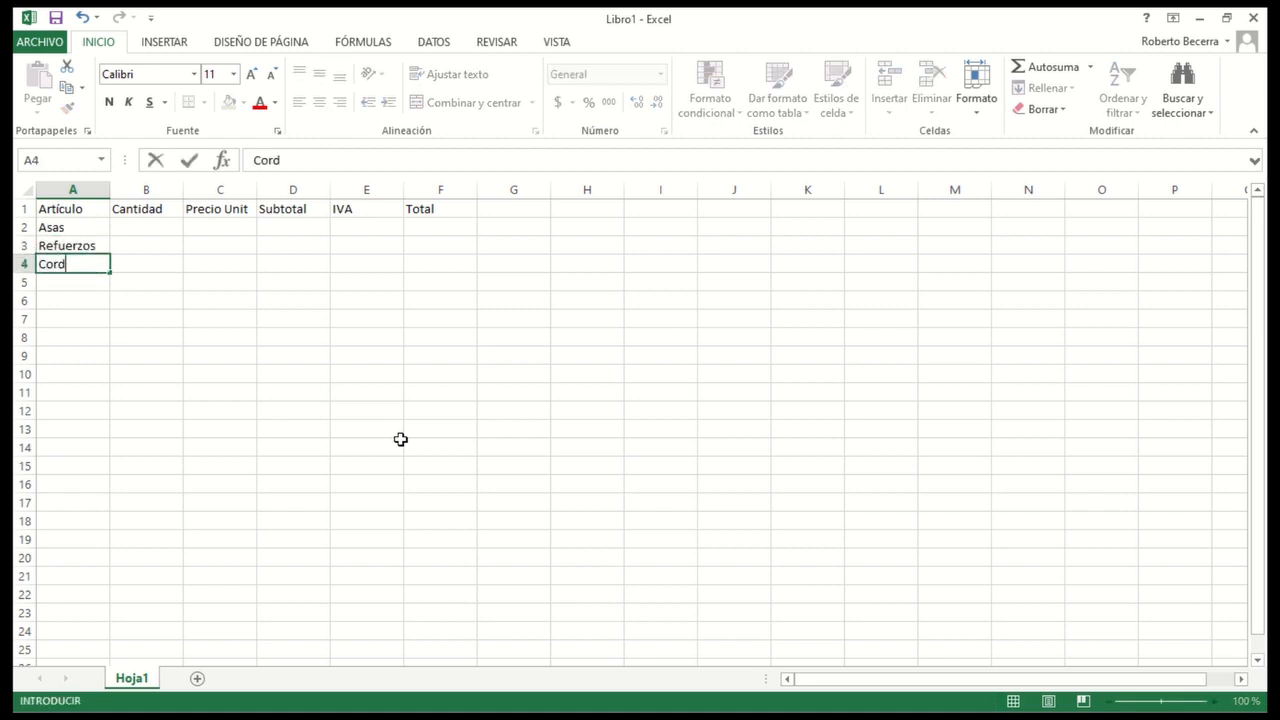
text(ones)
key(Return)
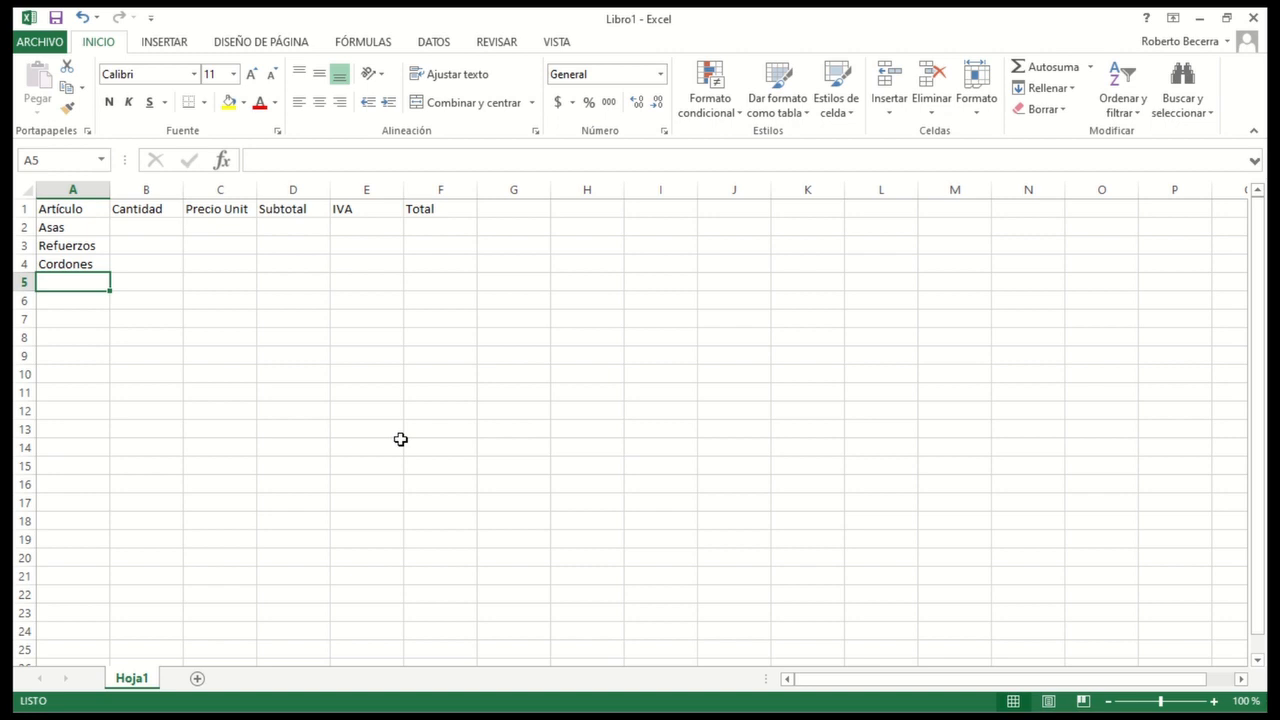
text(Bolsas)
key(Return)
Step: Under Cantidad, enter 100 for Asas in B2 and 200 for Refuerzos in B3
key(Up)
key(Up)
key(Up)
key(Up)
key(Up)
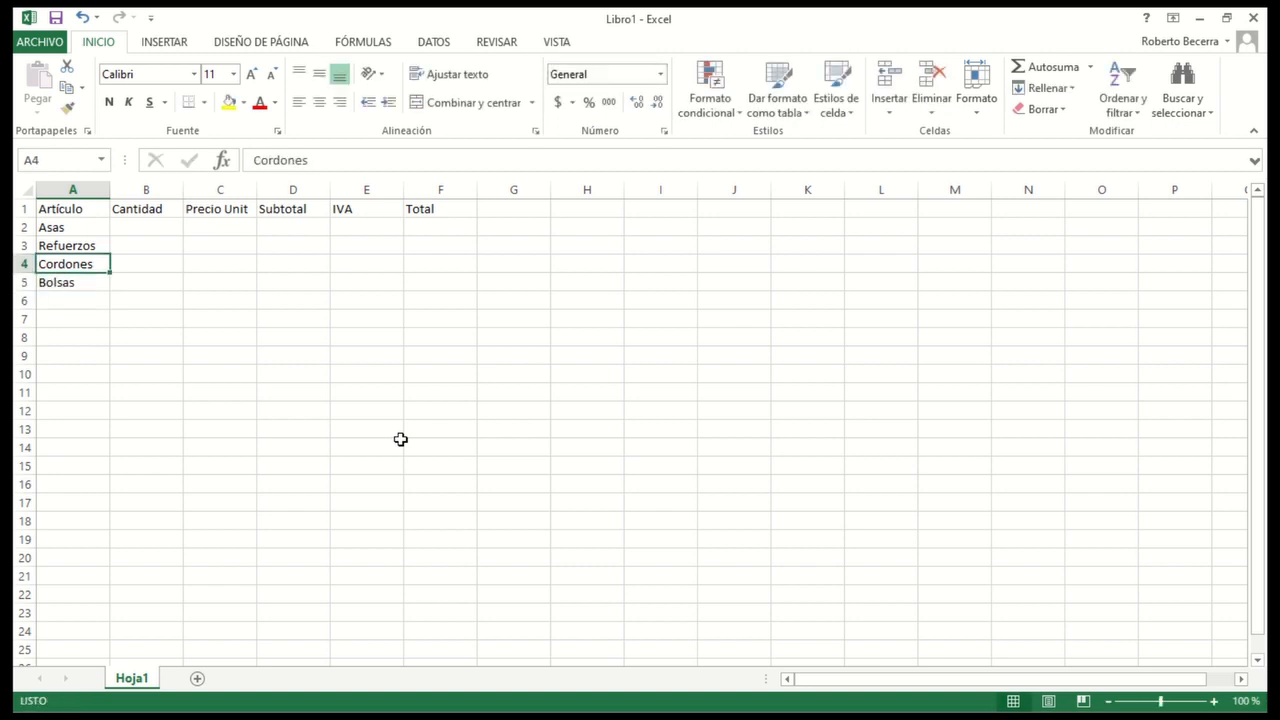
key(Down)
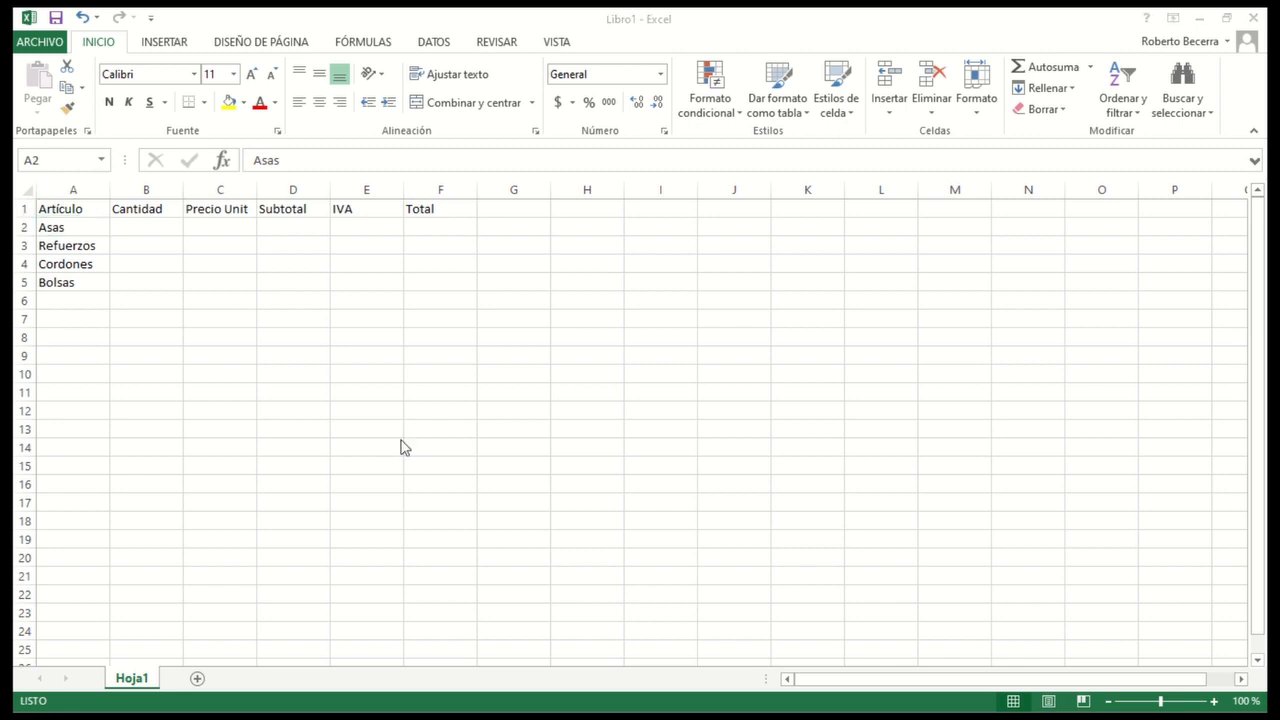
click(401, 440)
key(Right)
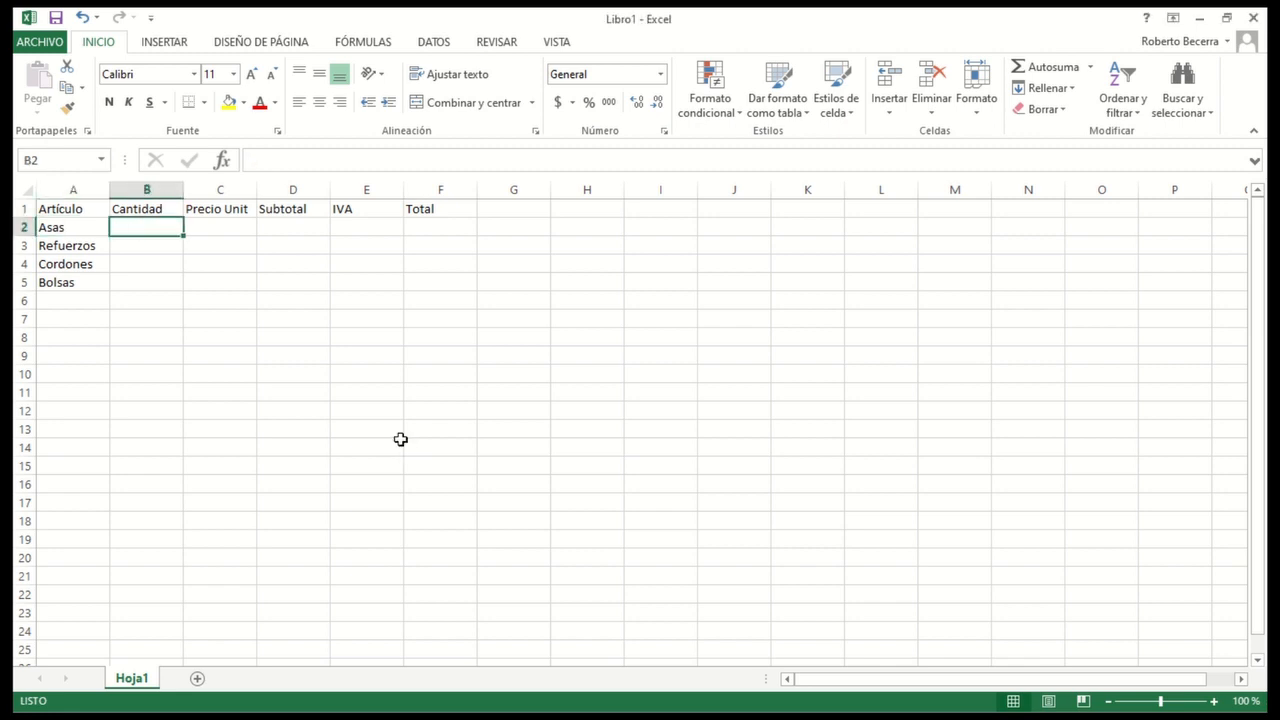
text(100)
key(Return)
text(200)
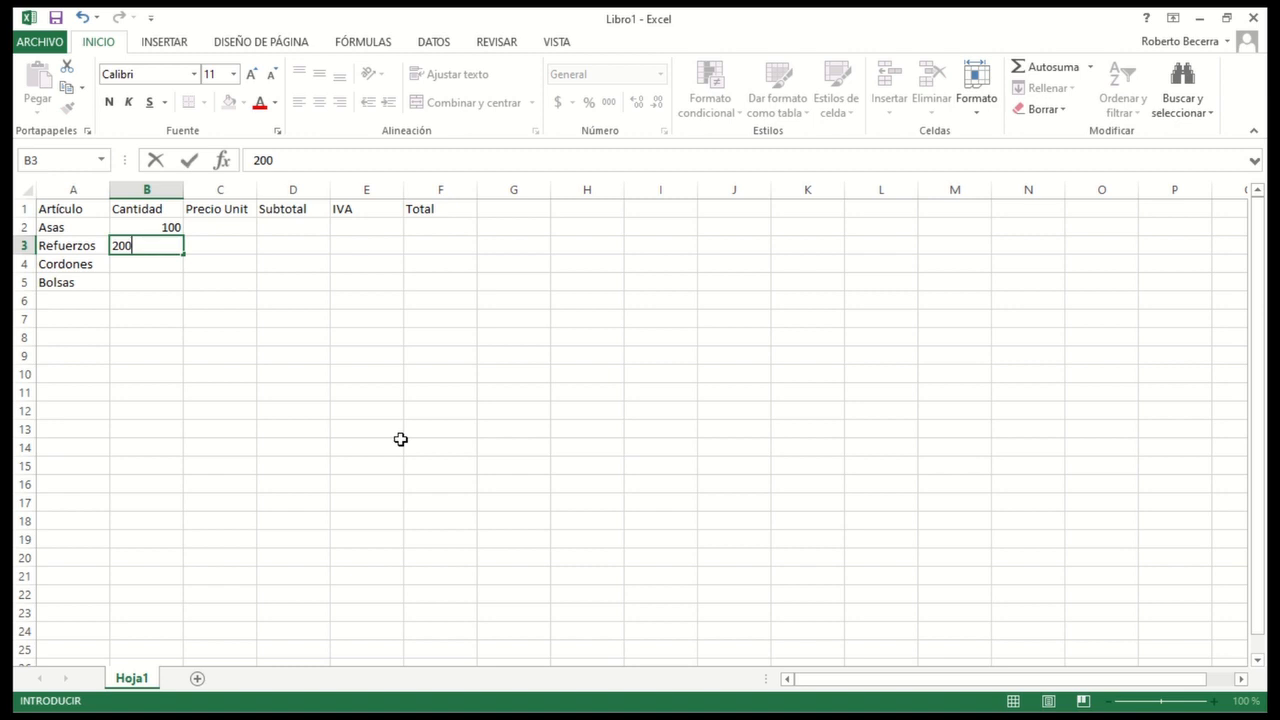
key(Return)
Step: Enter the quantities 150 for Cordones in B4 and 800 for Bolsas in B5
text(12)
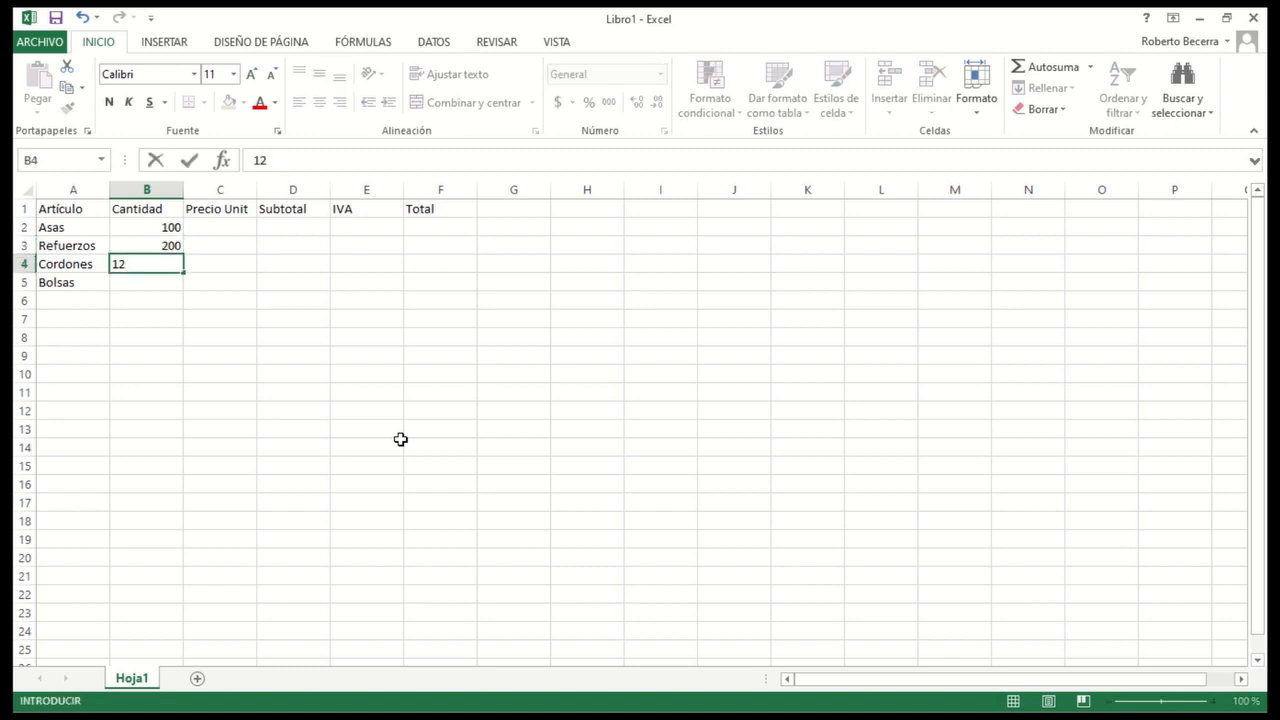
key(BackSpace)
text(50)
key(Return)
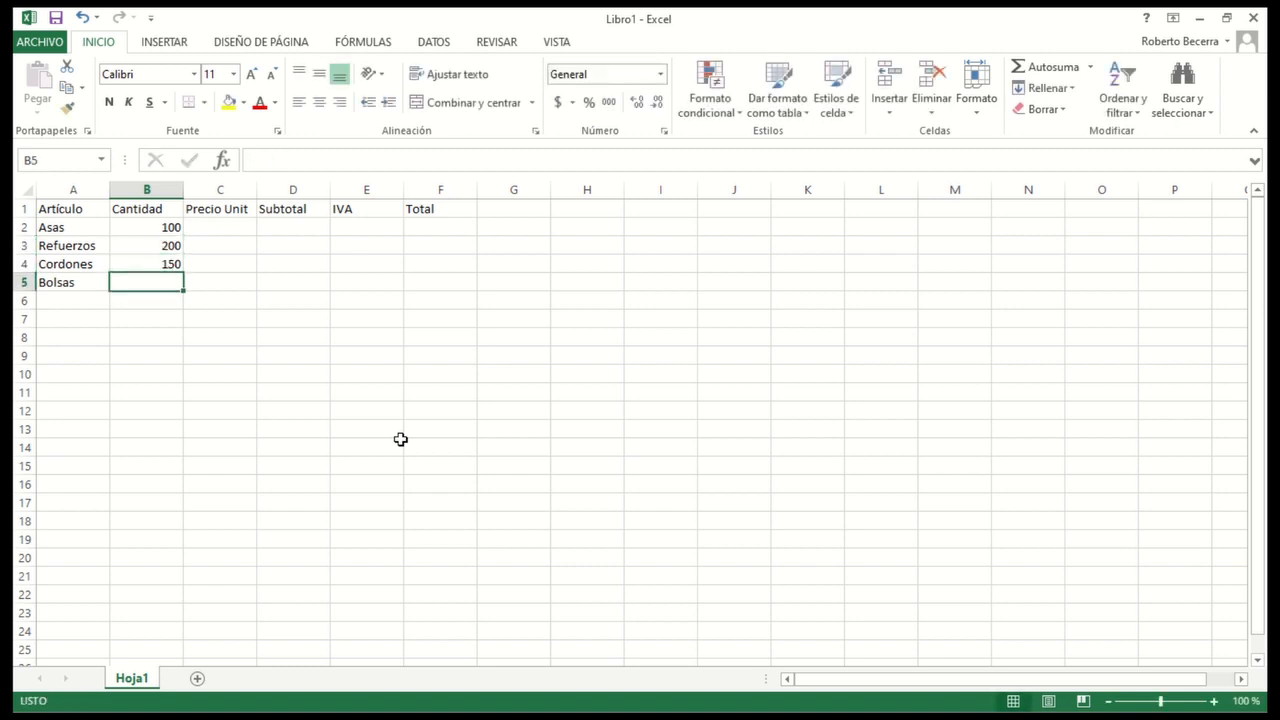
text(800)
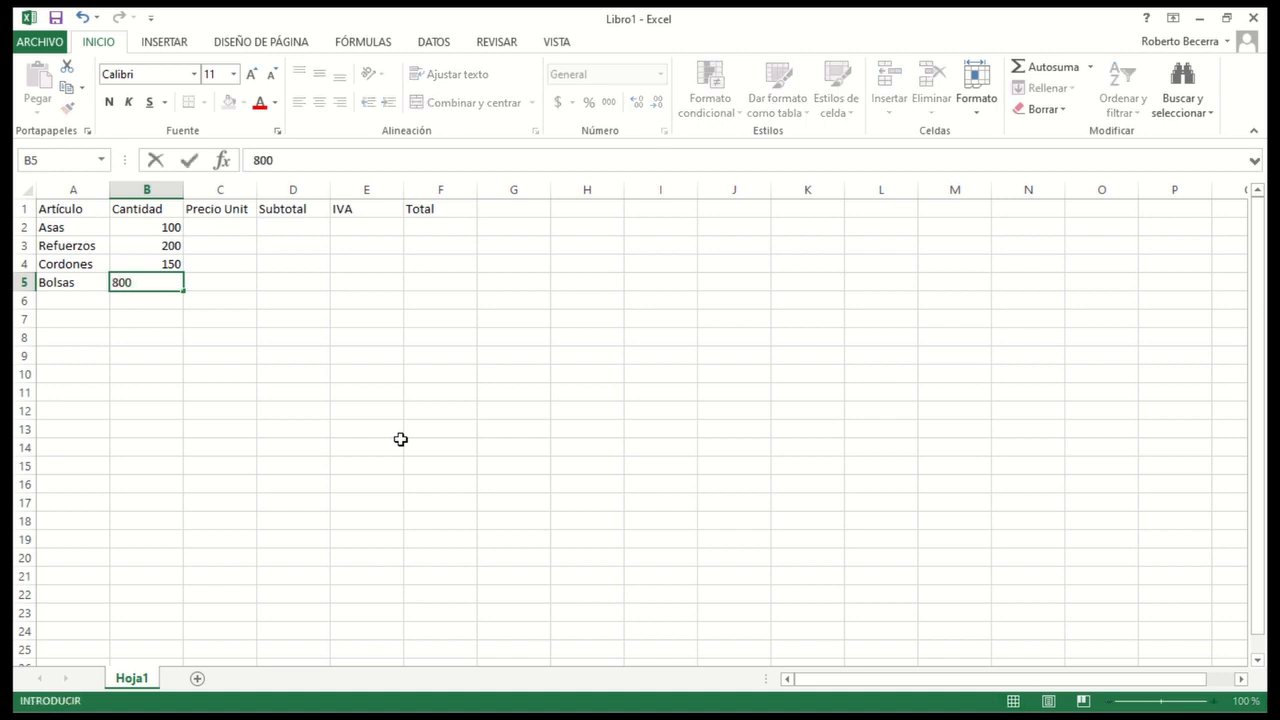
key(Tab)
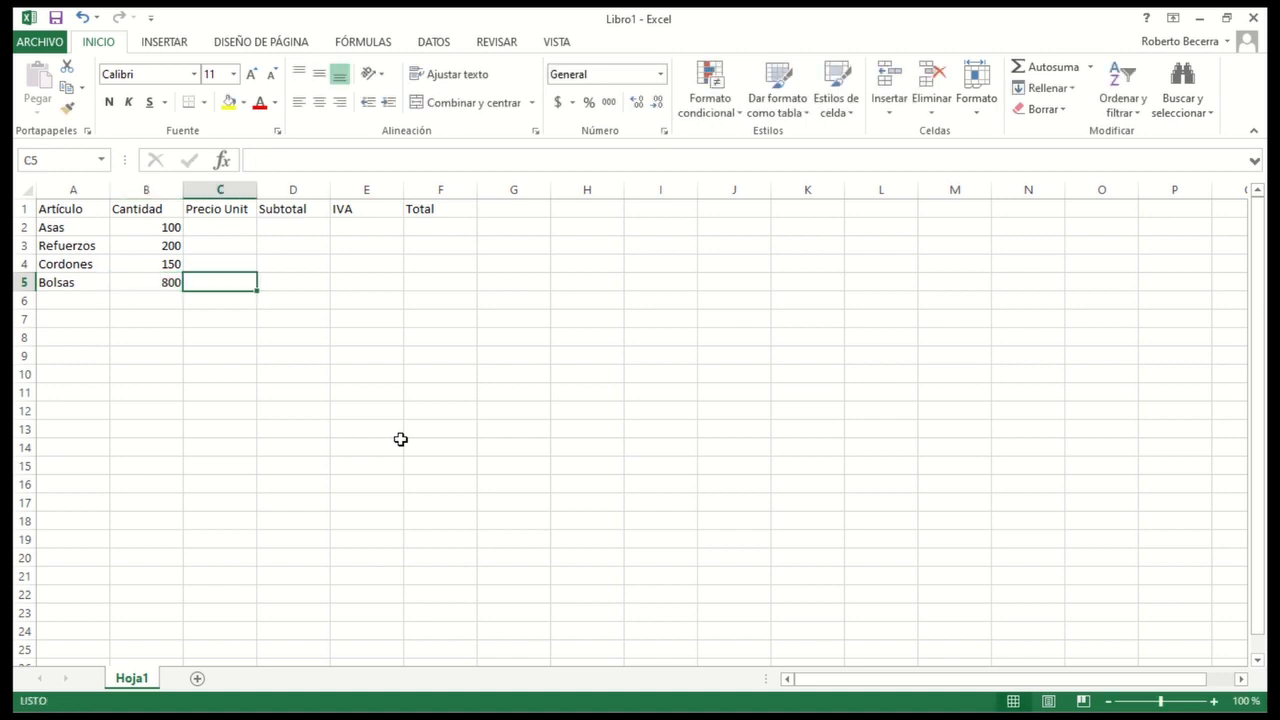
Step: Clear the Bolsas quantity in B5 and enter 800 again
key(Left)
key(Up)
key(Up)
key(Up)
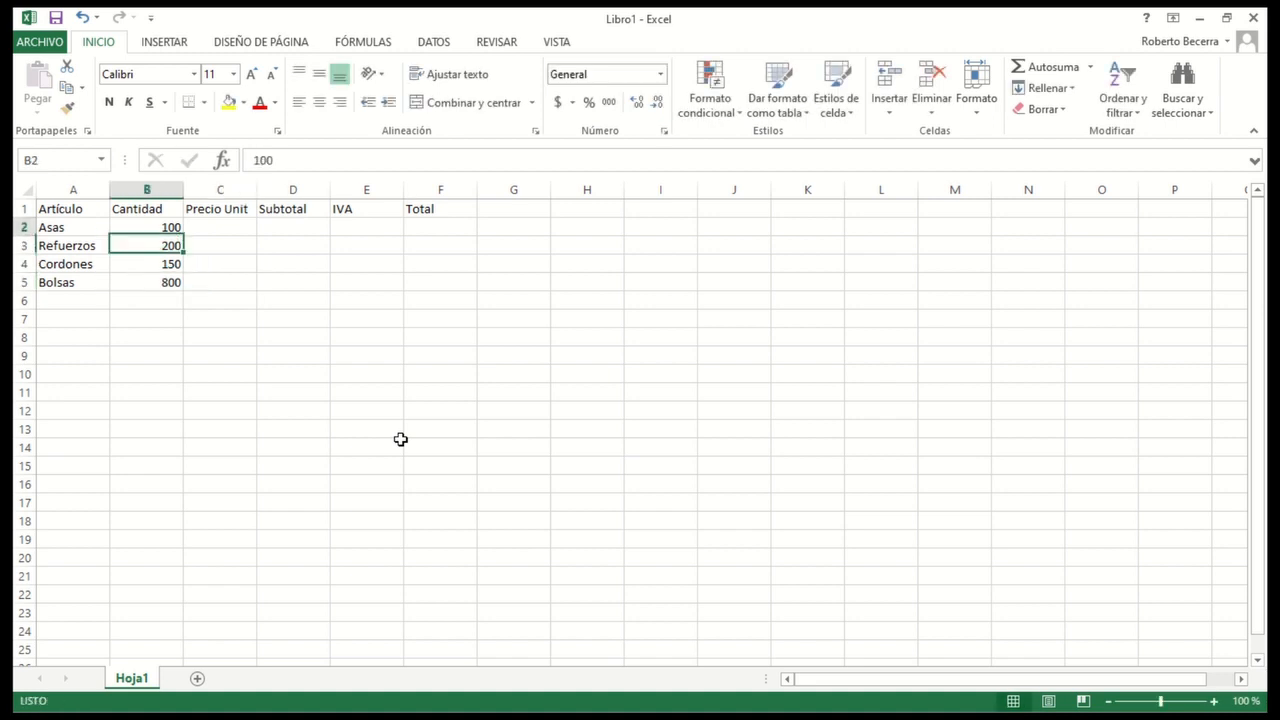
key(Down)
key(Down)
key(Down)
key(Delete)
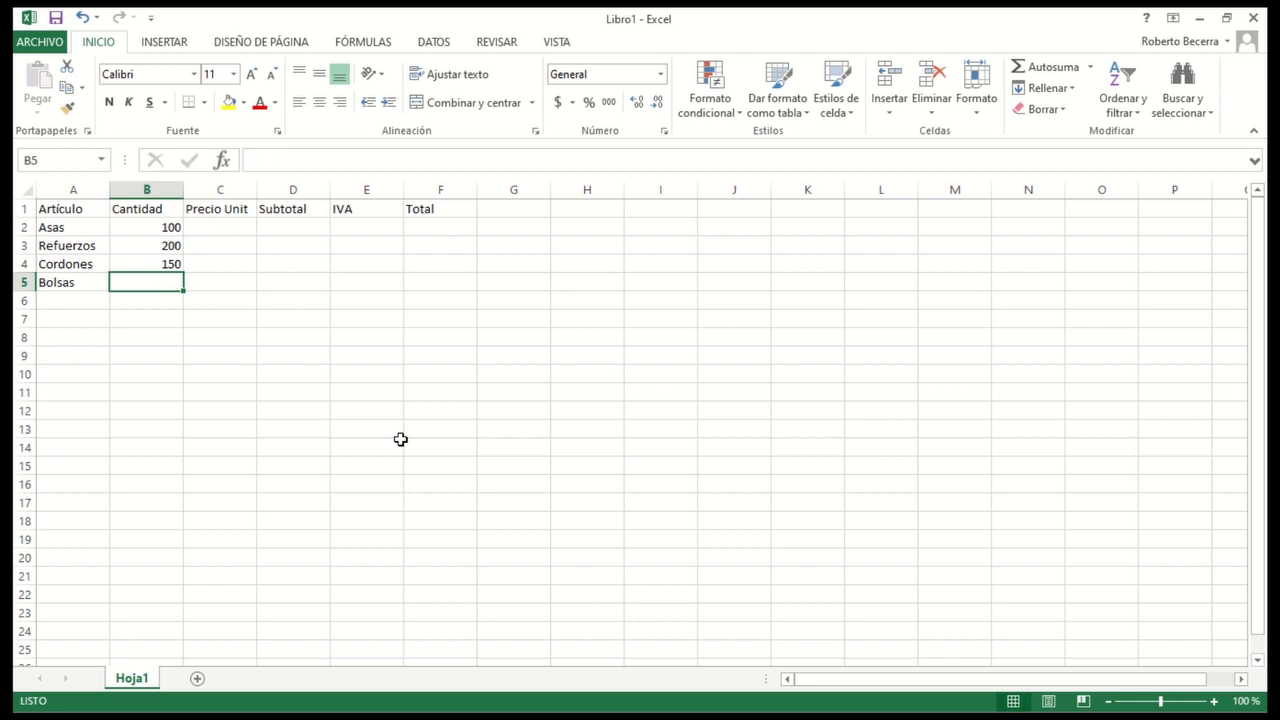
text(800)
key(Return)
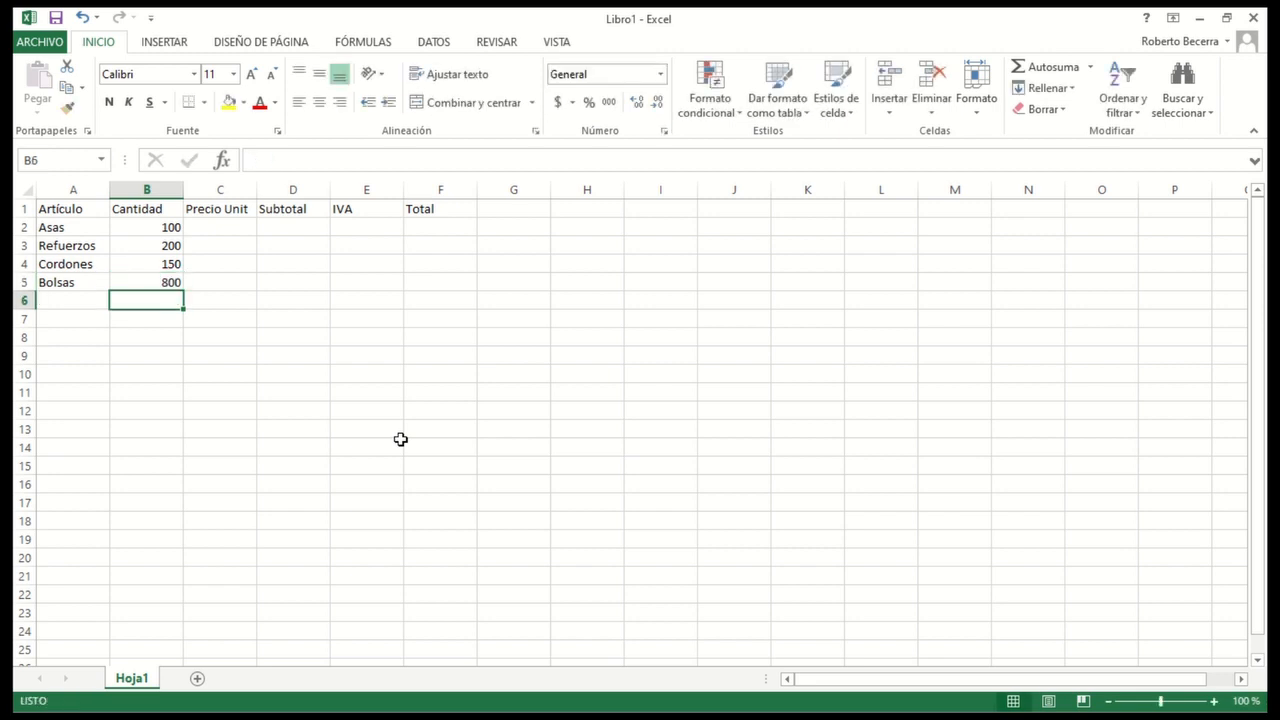
key(Up)
key(Right)
key(Left)
key(Right)
key(Up)
key(Up)
key(Up)
key(Down)
key(Up)
key(Left)
key(Right)
key(Left)
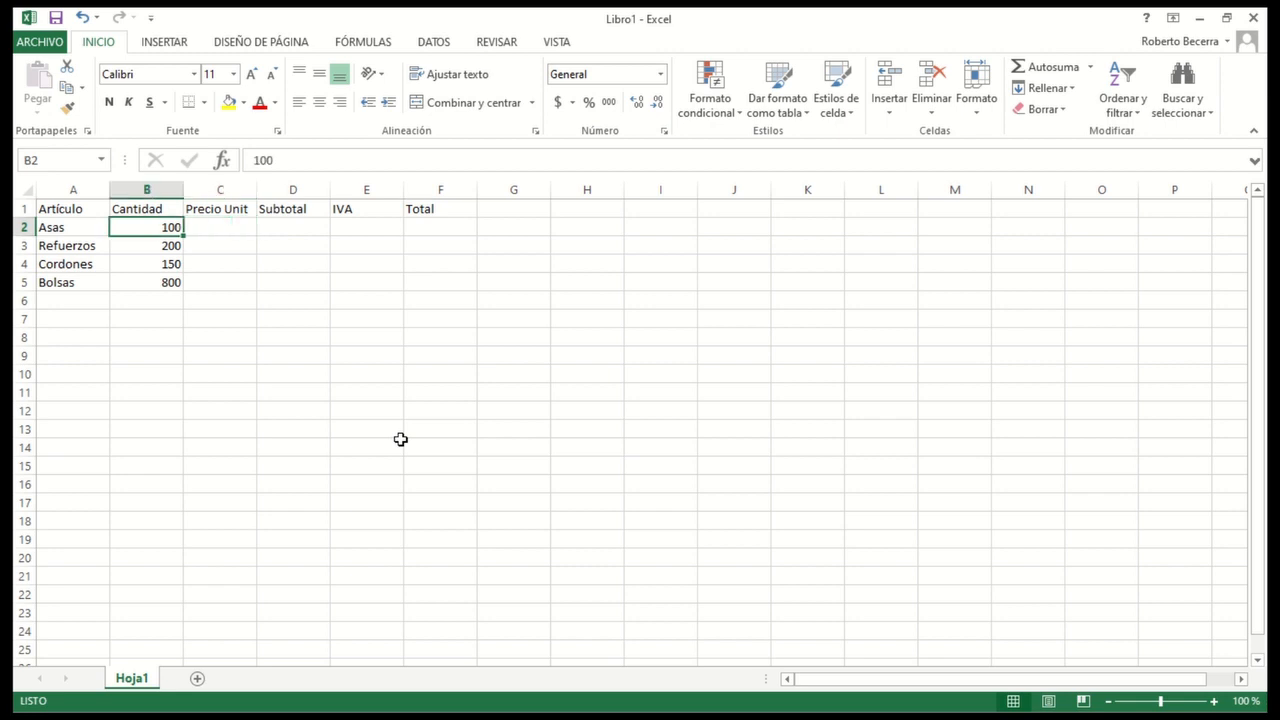
Step: Fill the Precio Unit column from C2 to C5 with 5, 50, 10 and 80
key(Right)
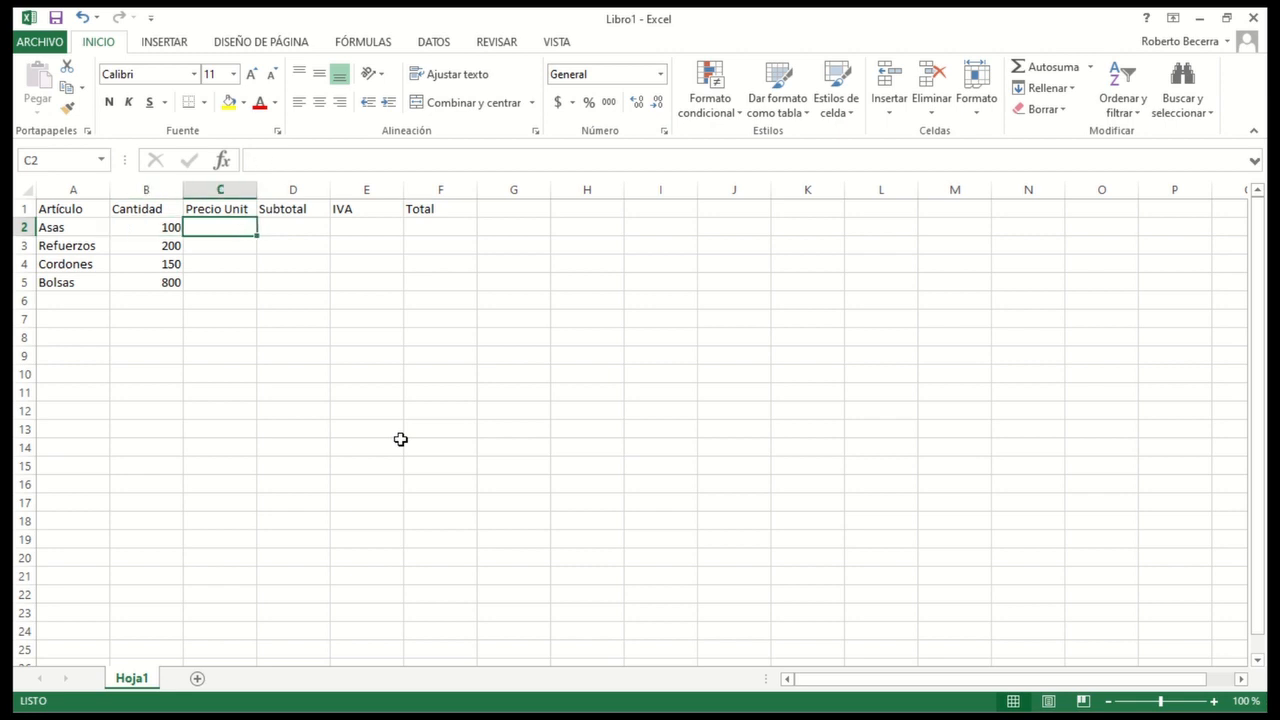
key(alt+Tab)
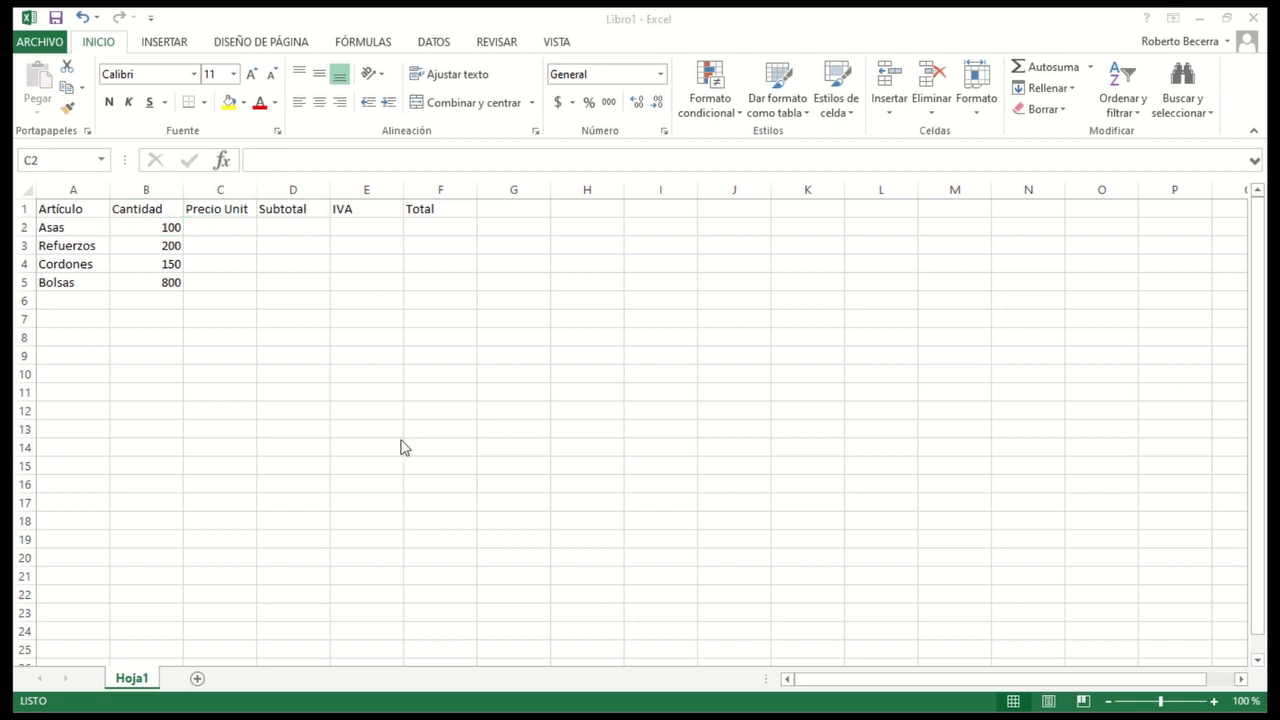
key(alt+Tab)
text(5)
key(Return)
text(50)
key(Return)
text(10)
key(Return)
text(80)
key(Return)
key(Up)
key(Up)
key(Up)
key(Up)
key(Right)
click(367, 393)
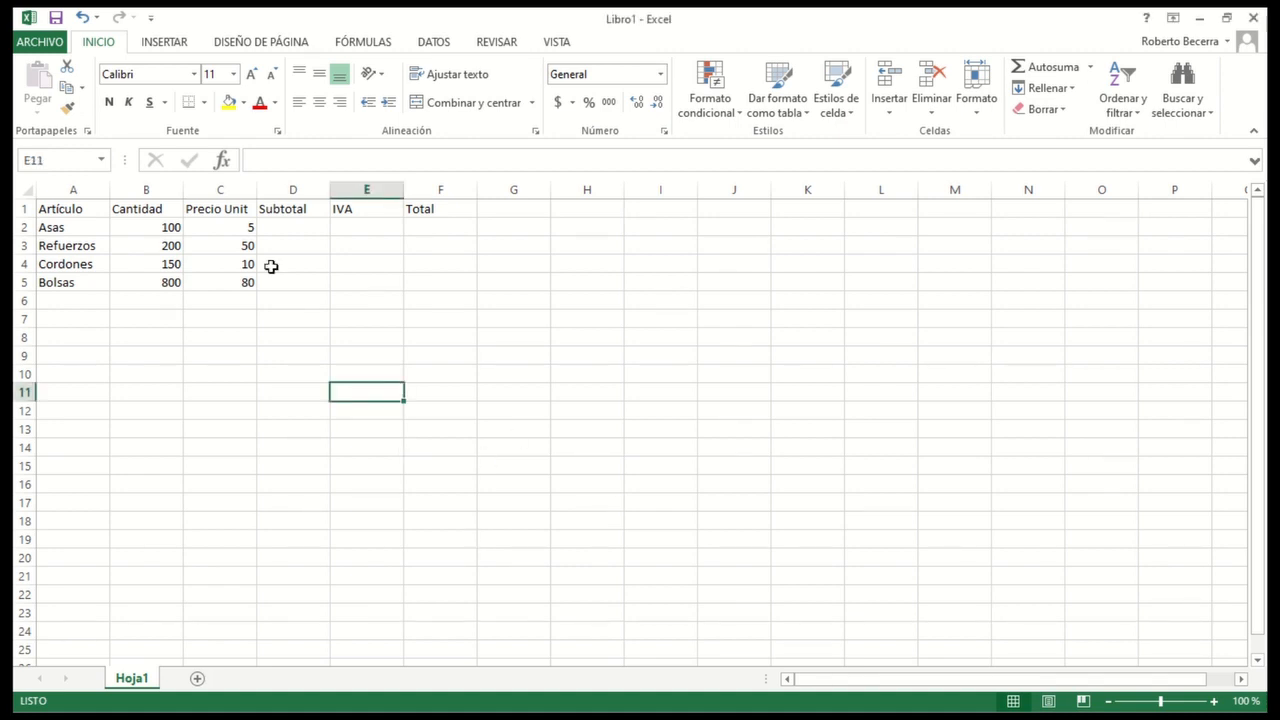
Step: Enter the formula =B2*C2 in D2 to calculate the subtotal for Asas
click(287, 228)
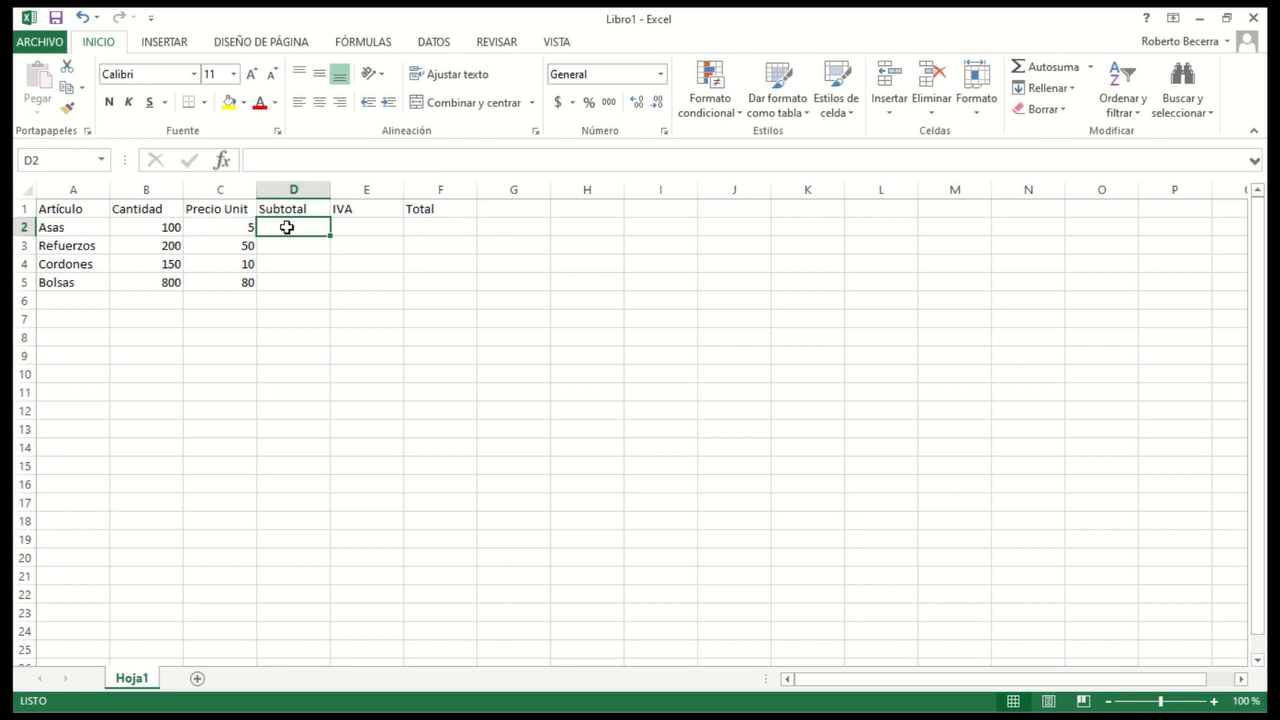
key(Left)
key(Left)
key(Right)
key(Right)
text(=)
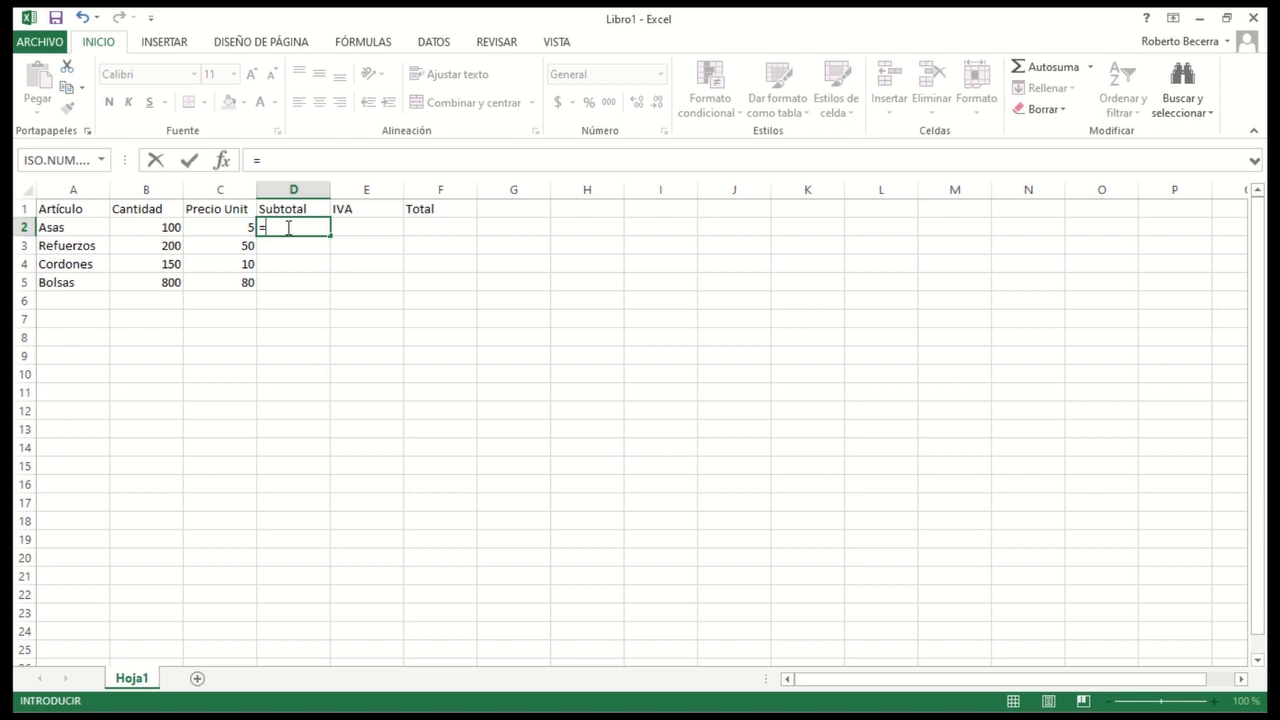
key(Left)
key(Left)
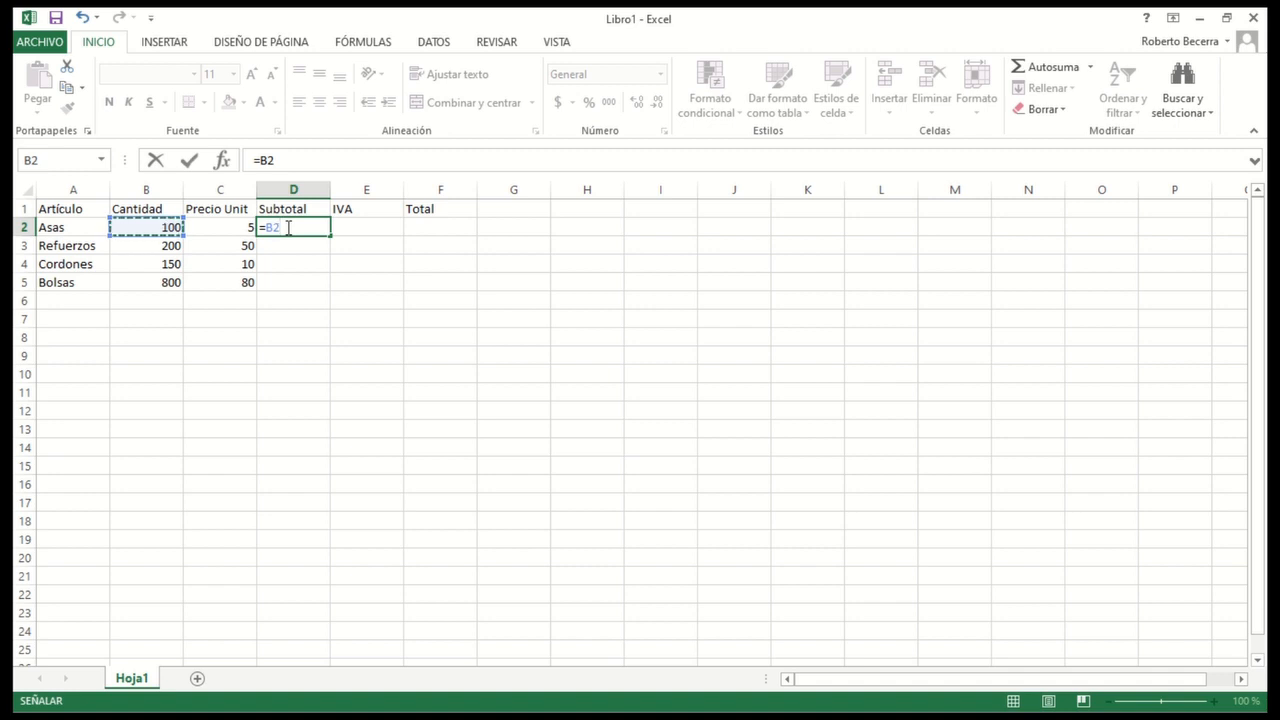
text(*)
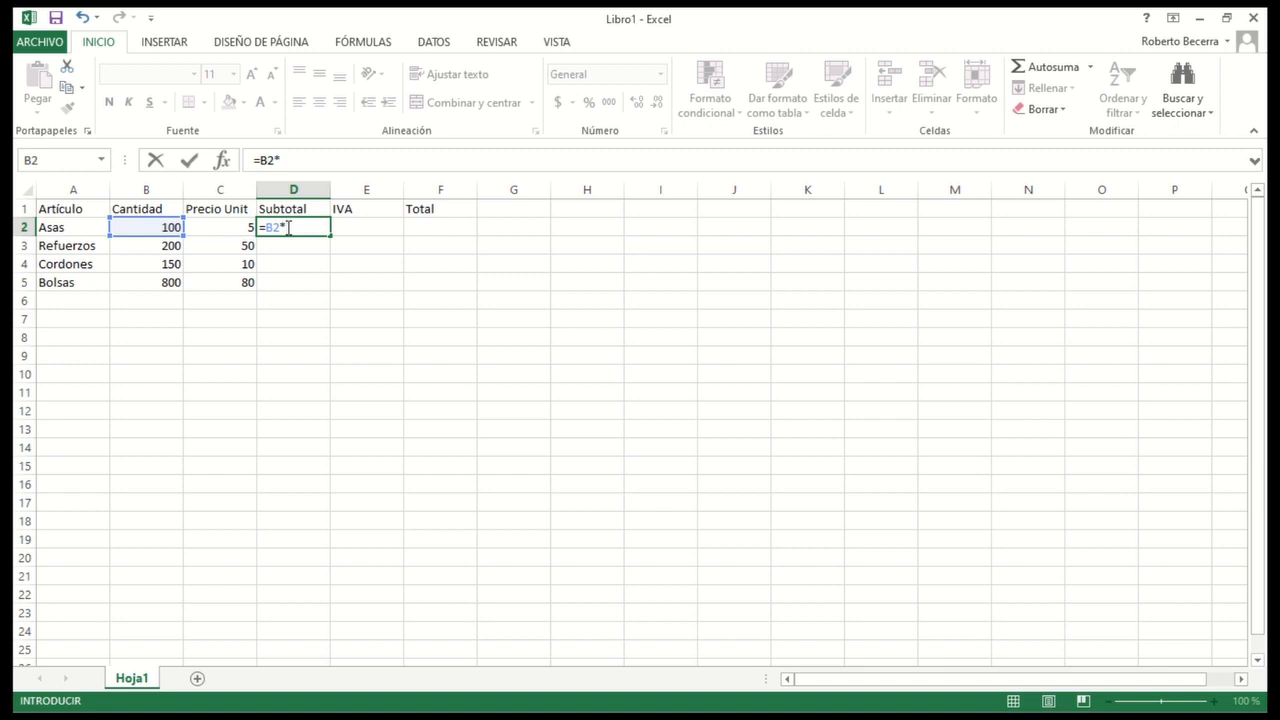
key(Left)
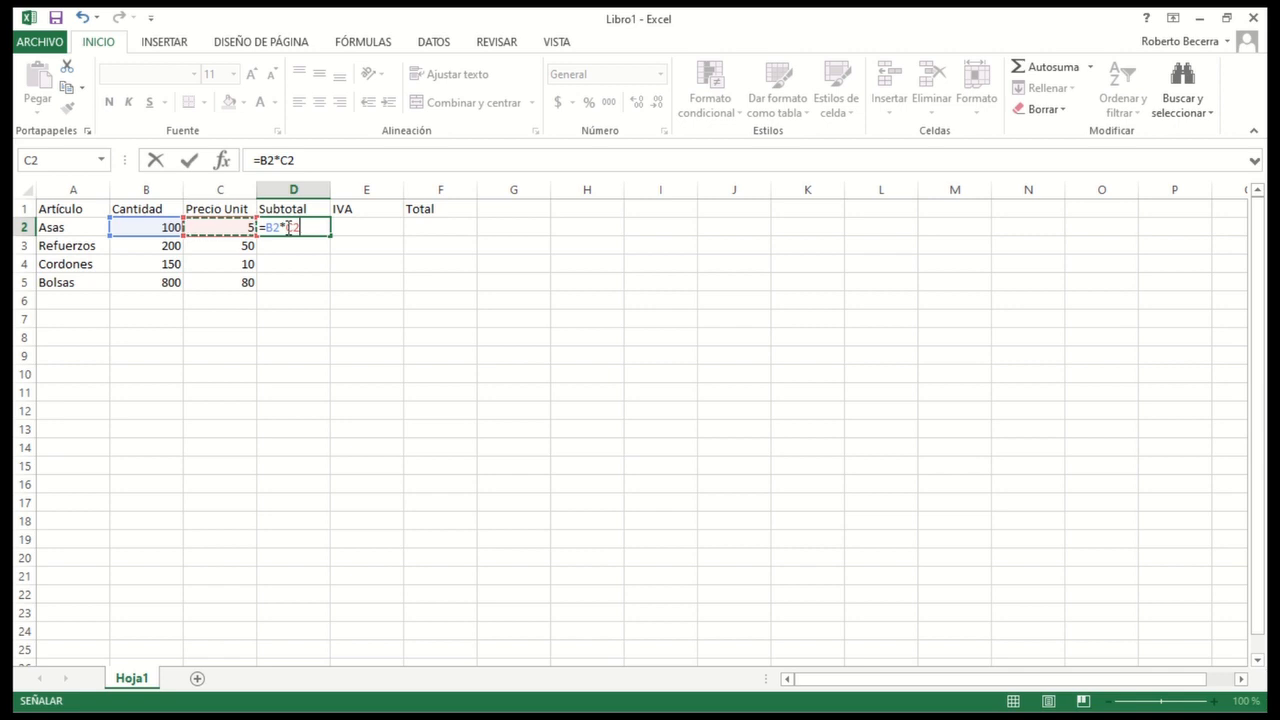
key(Return)
Step: Copy the Subtotal formula from D2 into D3 for Refuerzos
click(287, 227)
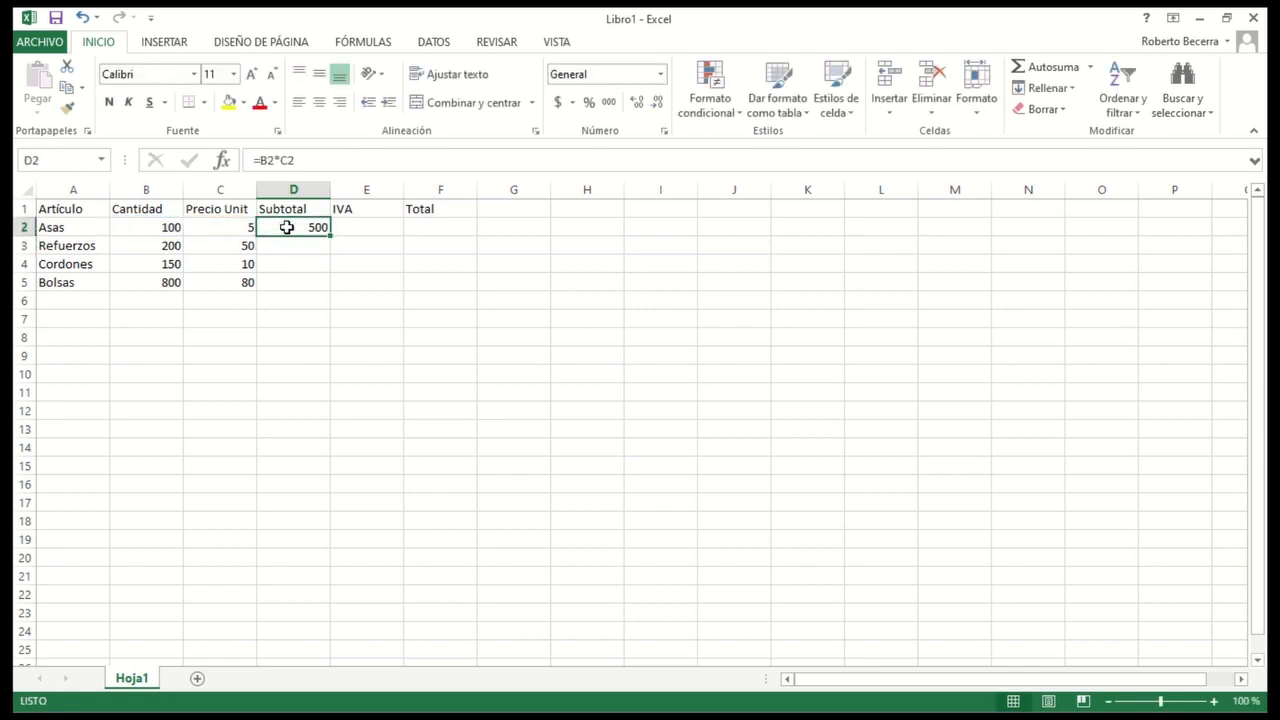
key(Left)
key(Left)
key(Left)
key(Right)
key(Right)
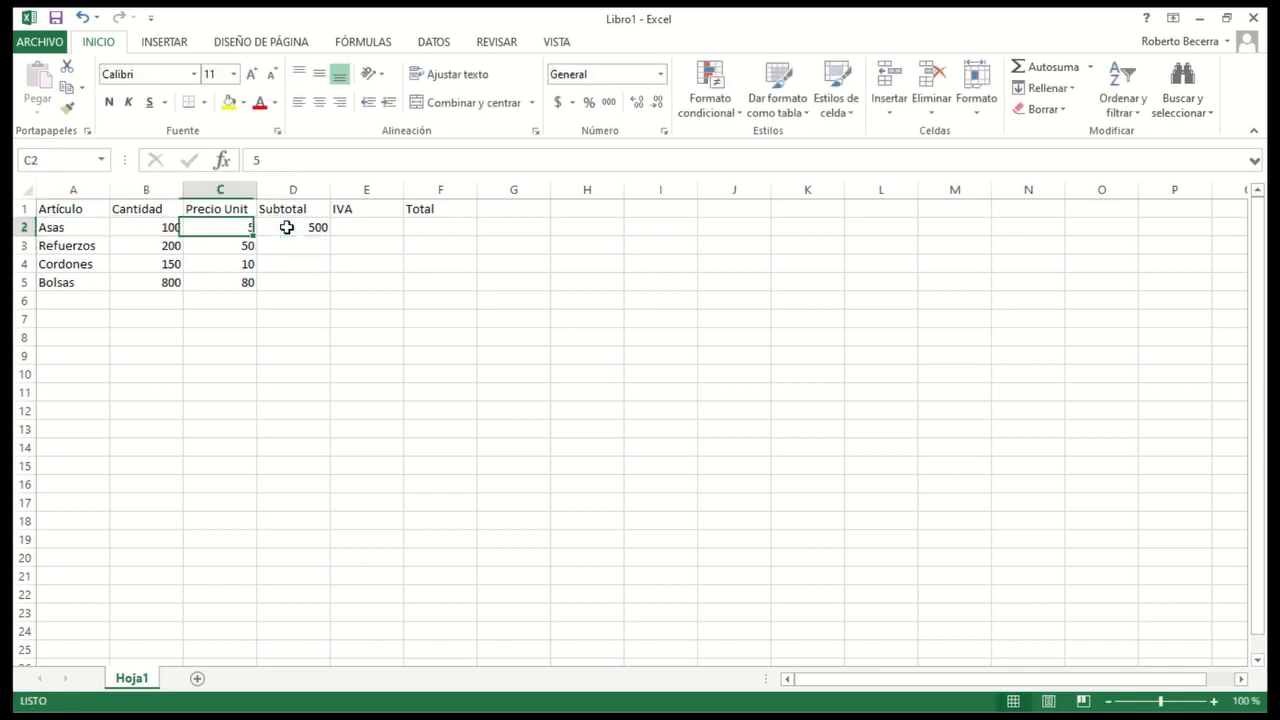
key(Right)
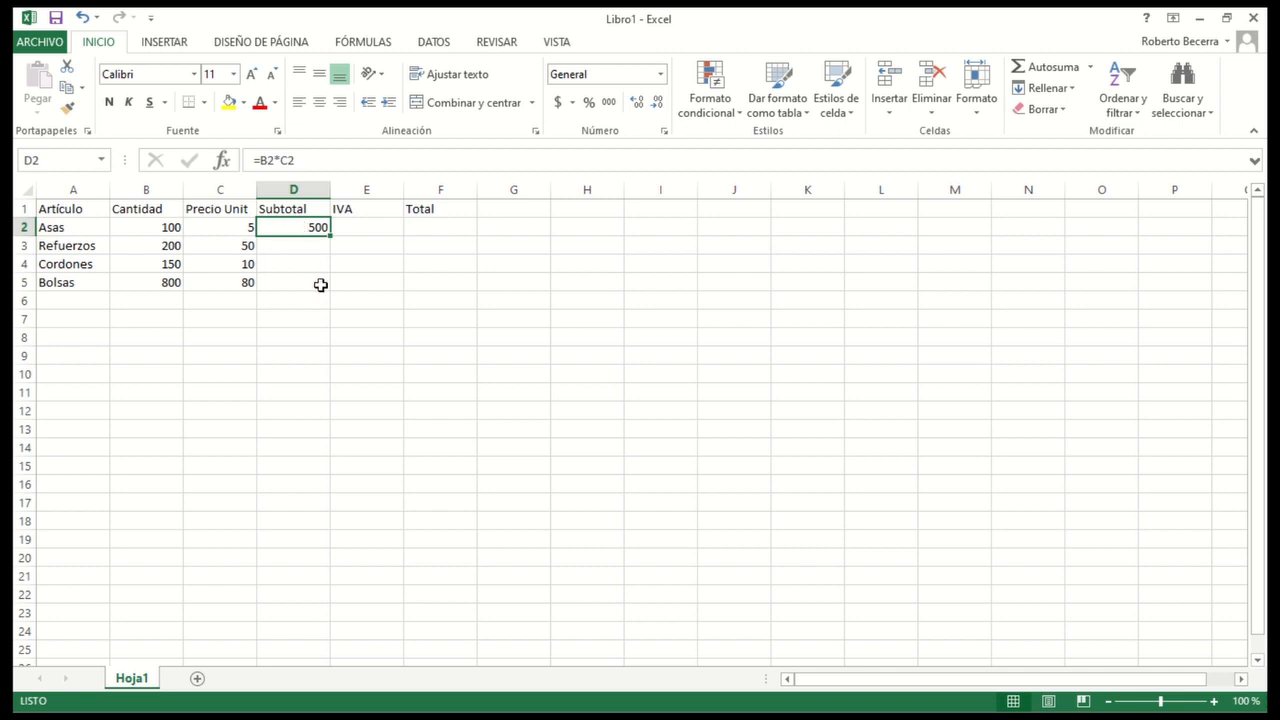
key(ctrl+c)
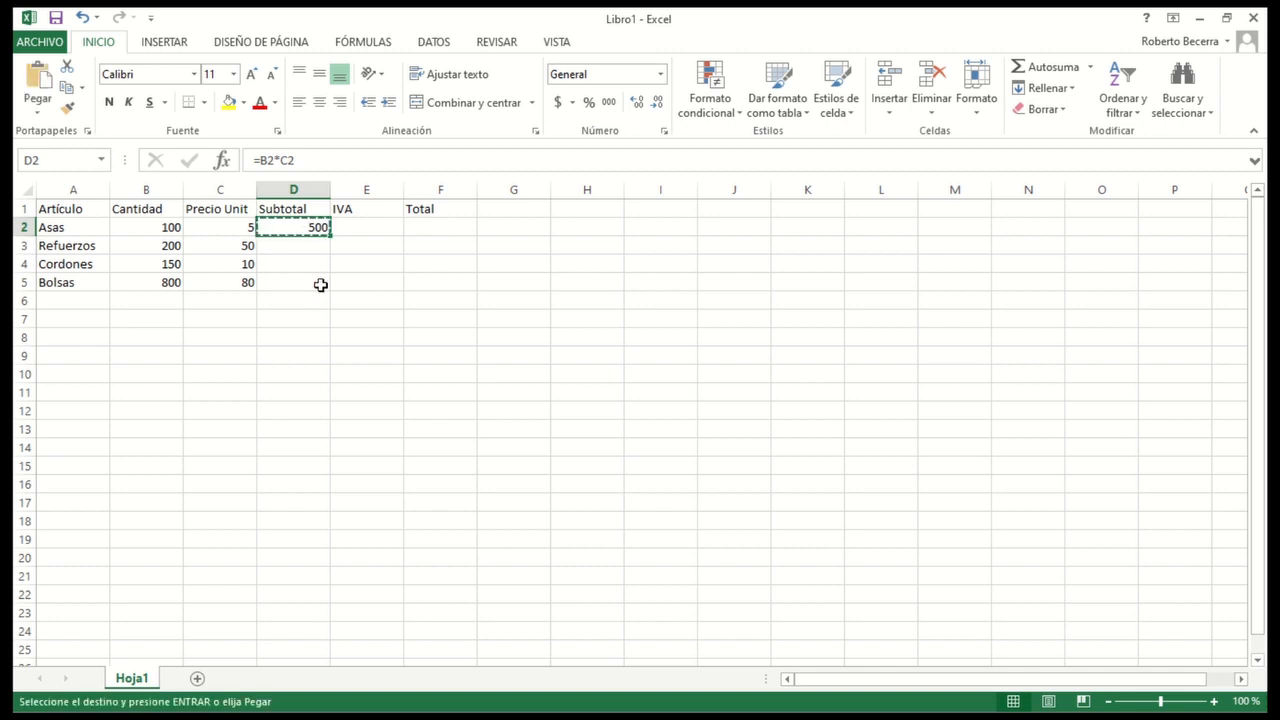
click(287, 248)
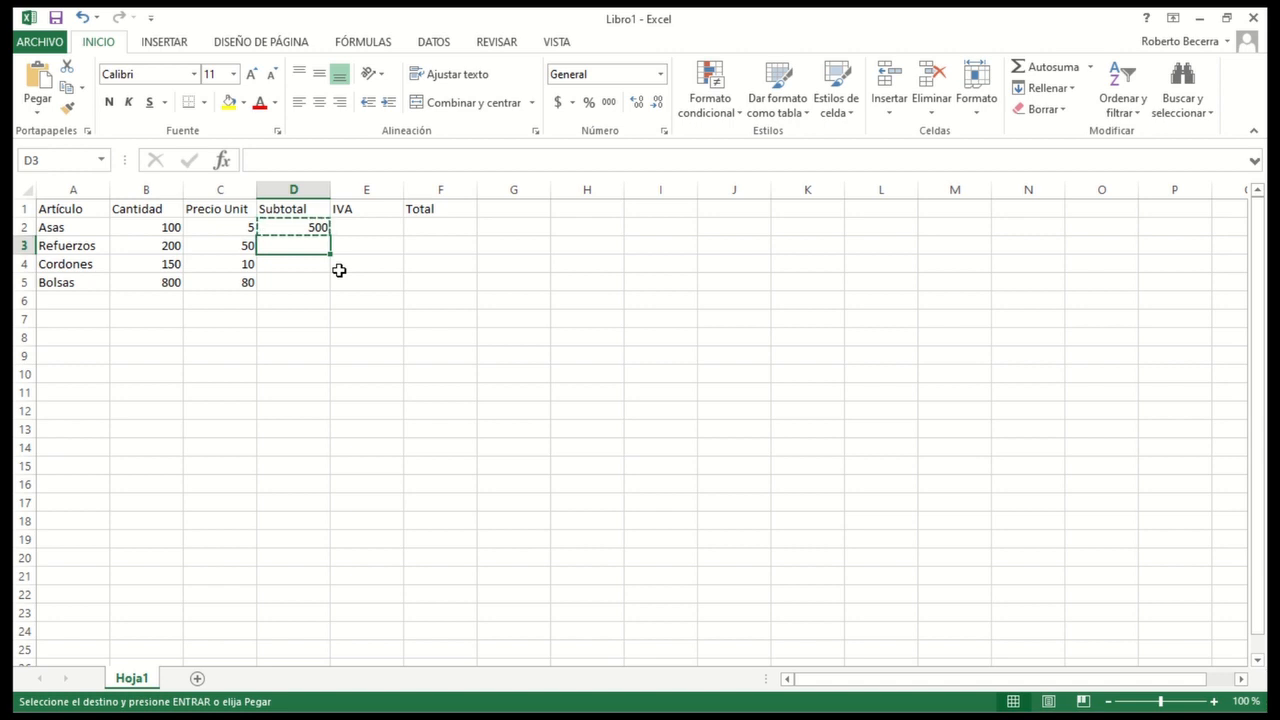
key(ctrl+v)
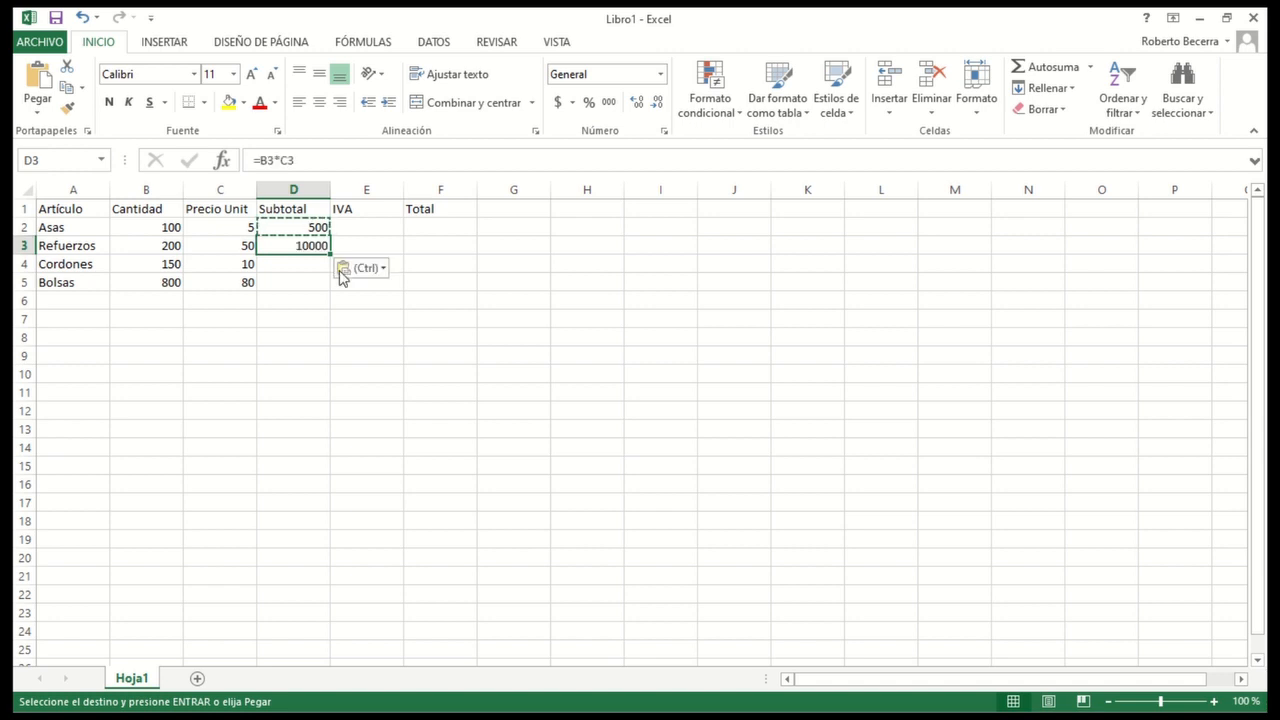
key(Escape)
Step: Examine which cells the Refuerzos Subtotal formula in D3 refers to
key(Down)
key(Up)
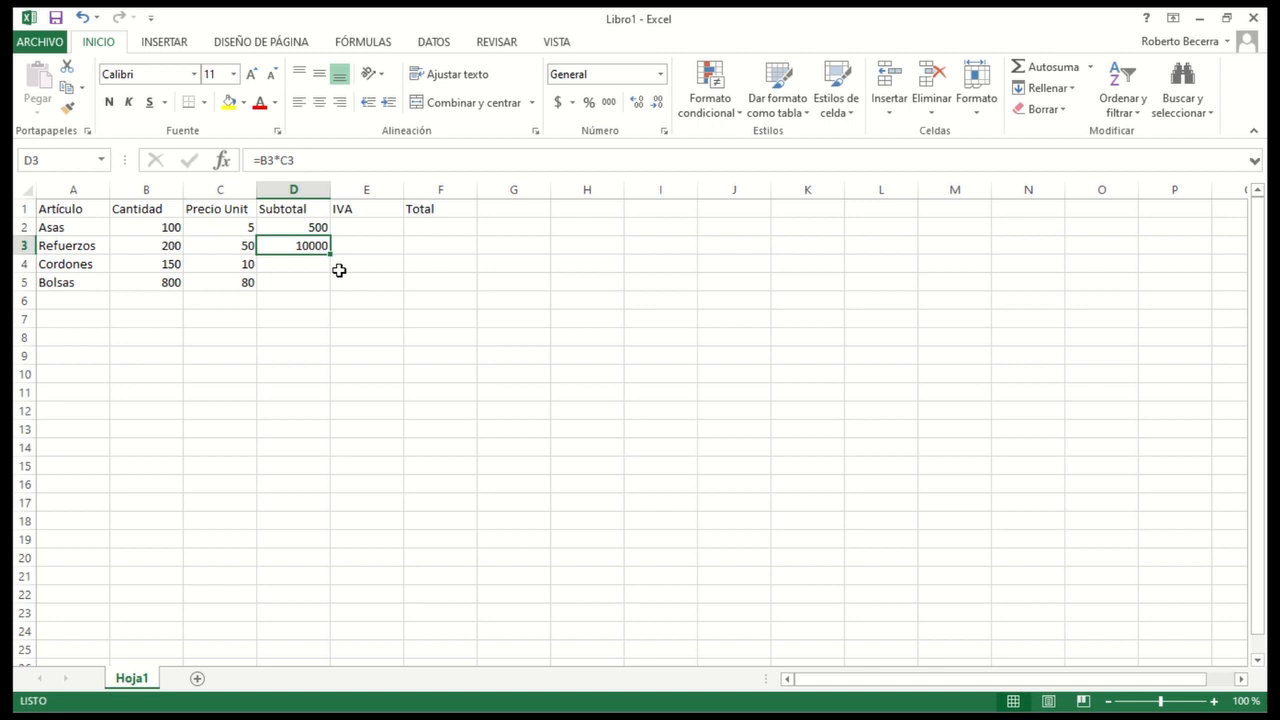
key(F2)
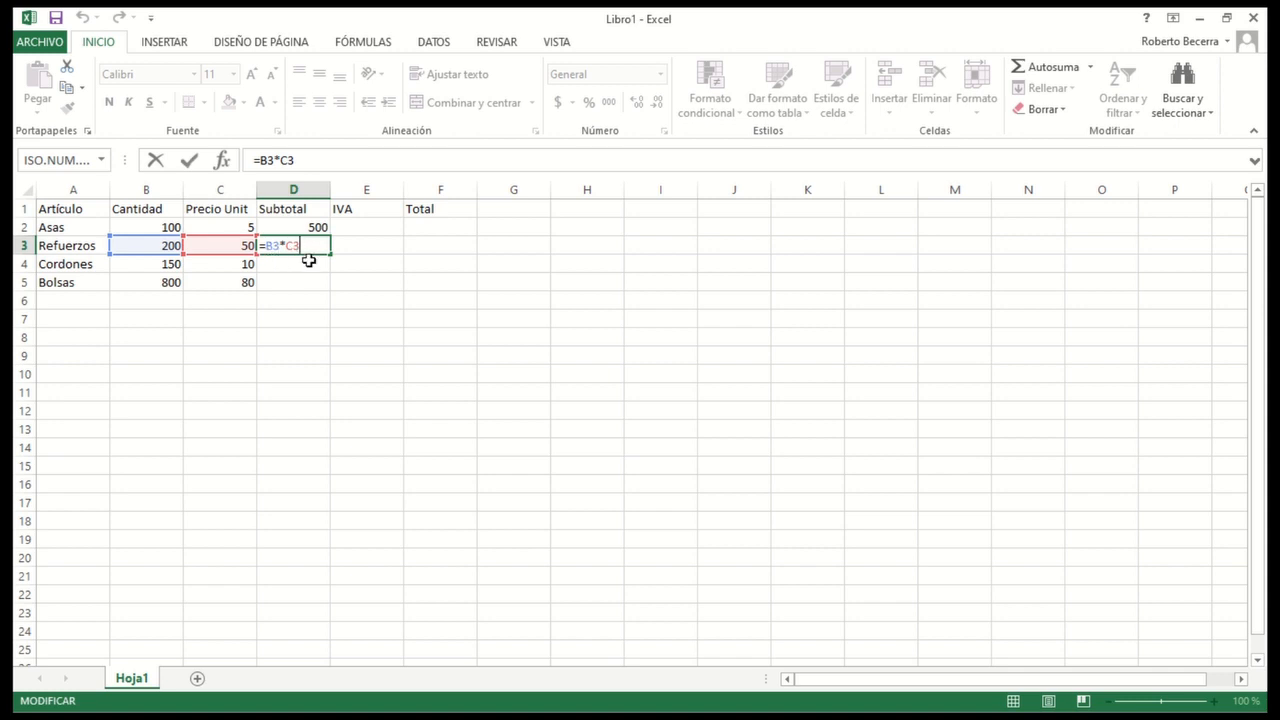
key(Return)
key(Up)
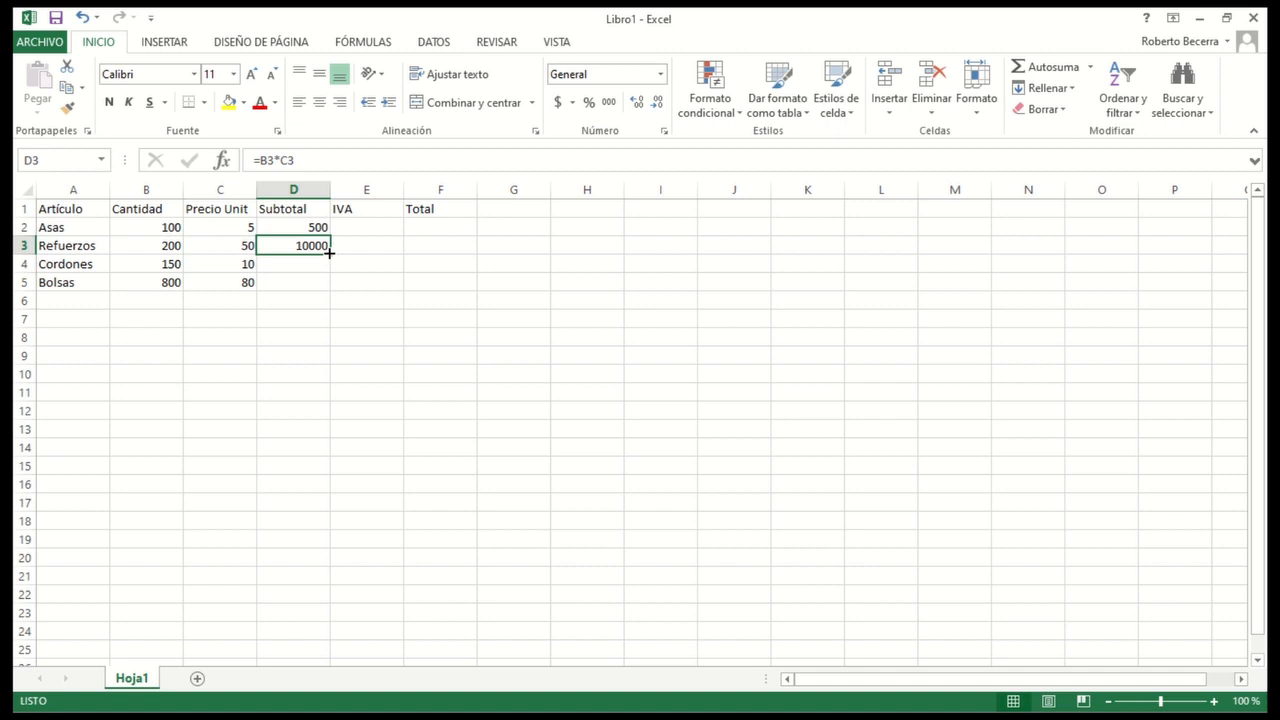
Step: Fill the Subtotal formula from D3 down through D5 for Cordones and Bolsas
drag(329, 253, 329, 253)
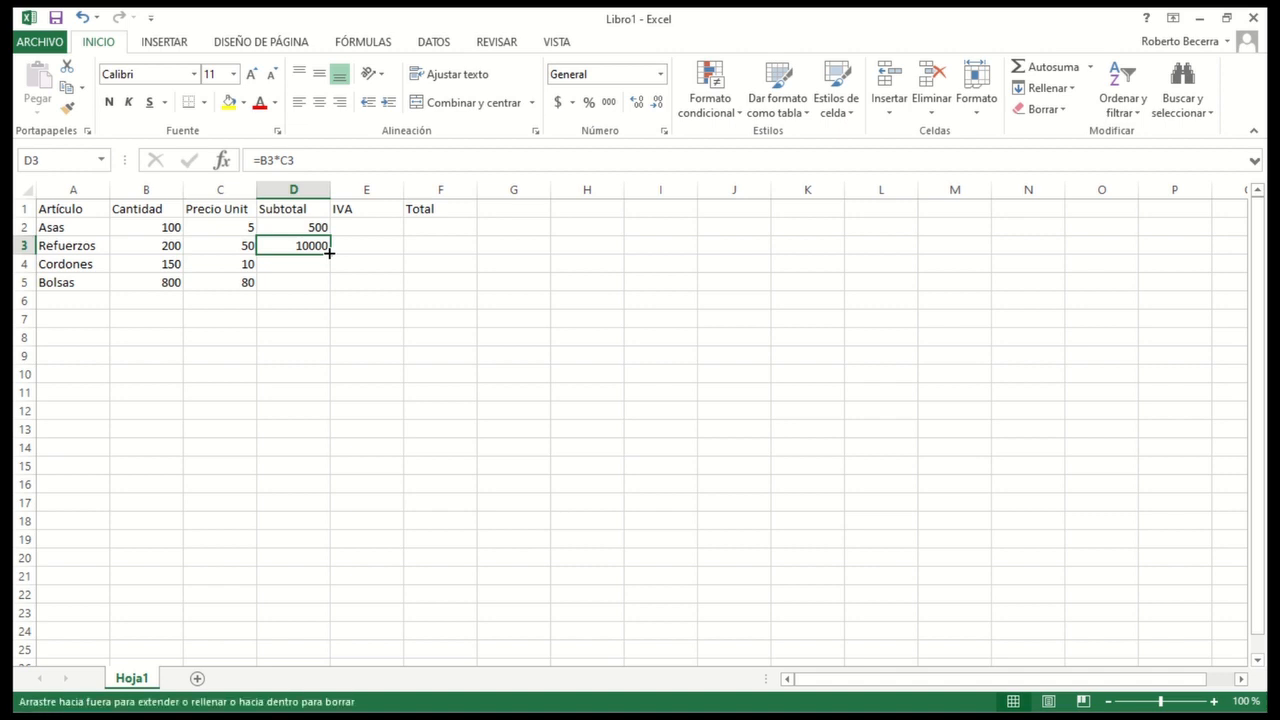
drag(329, 253, 329, 289)
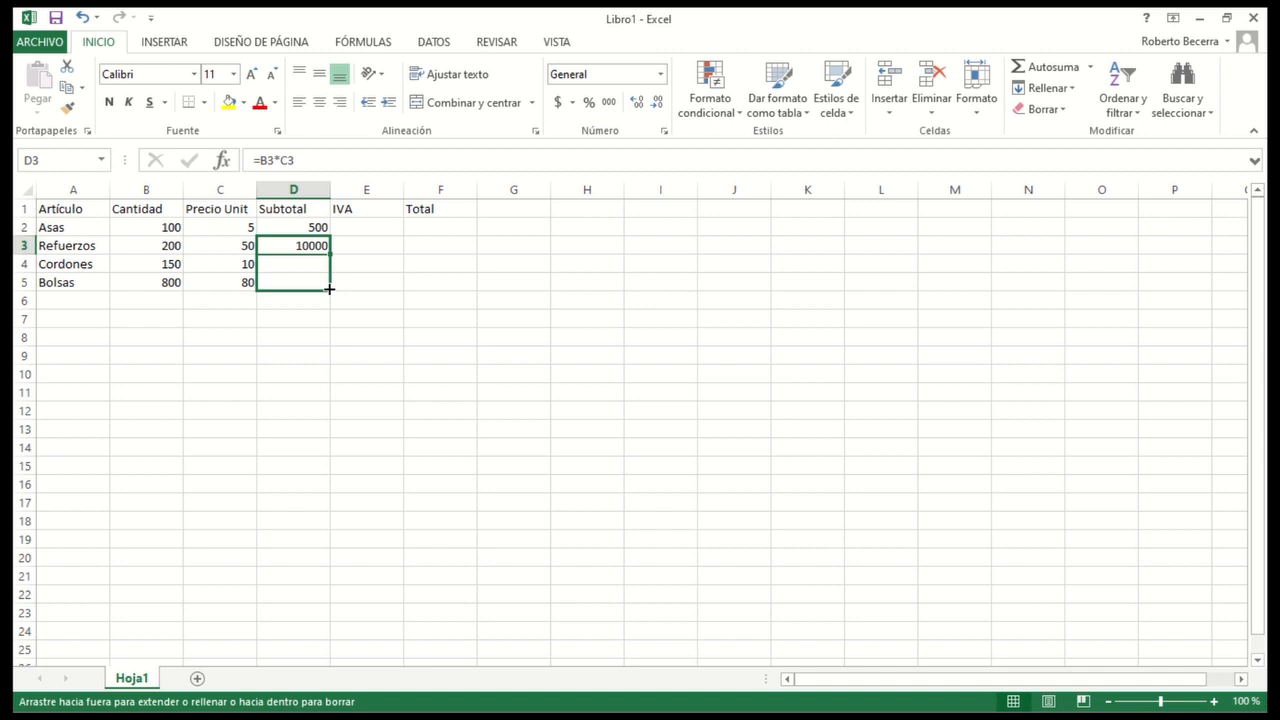
drag(329, 289, 329, 289)
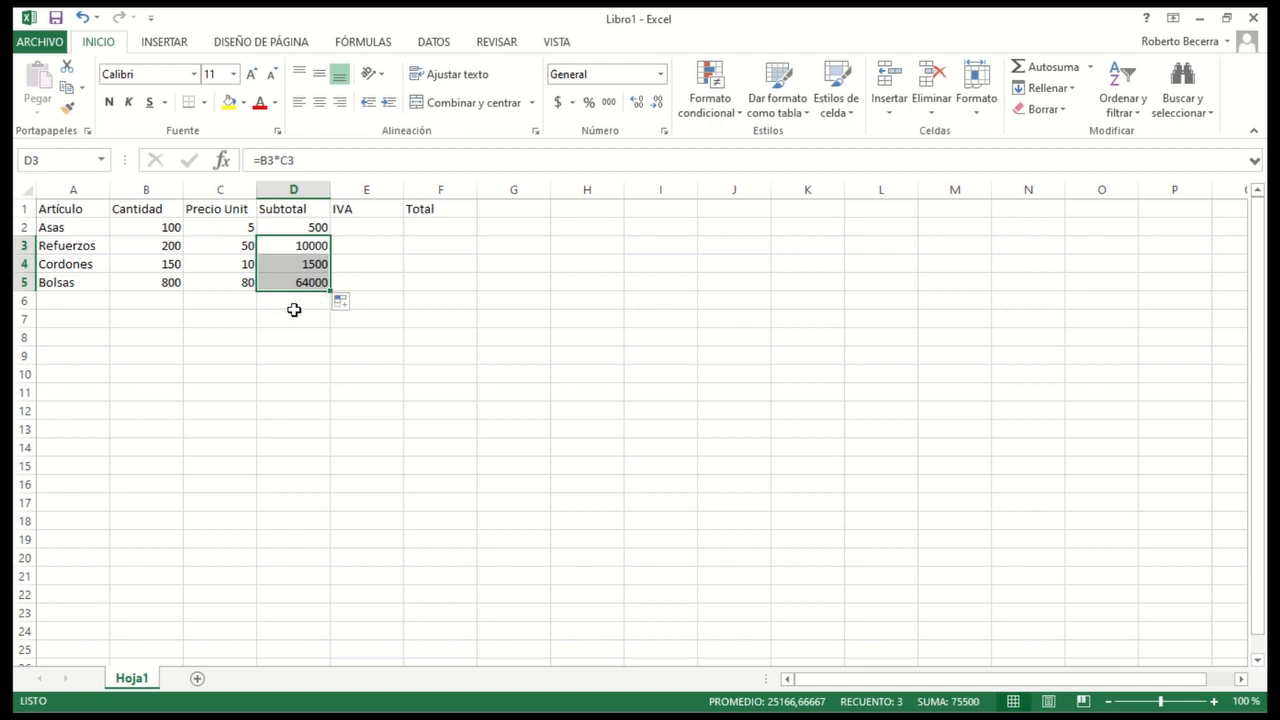
click(294, 300)
key(Up)
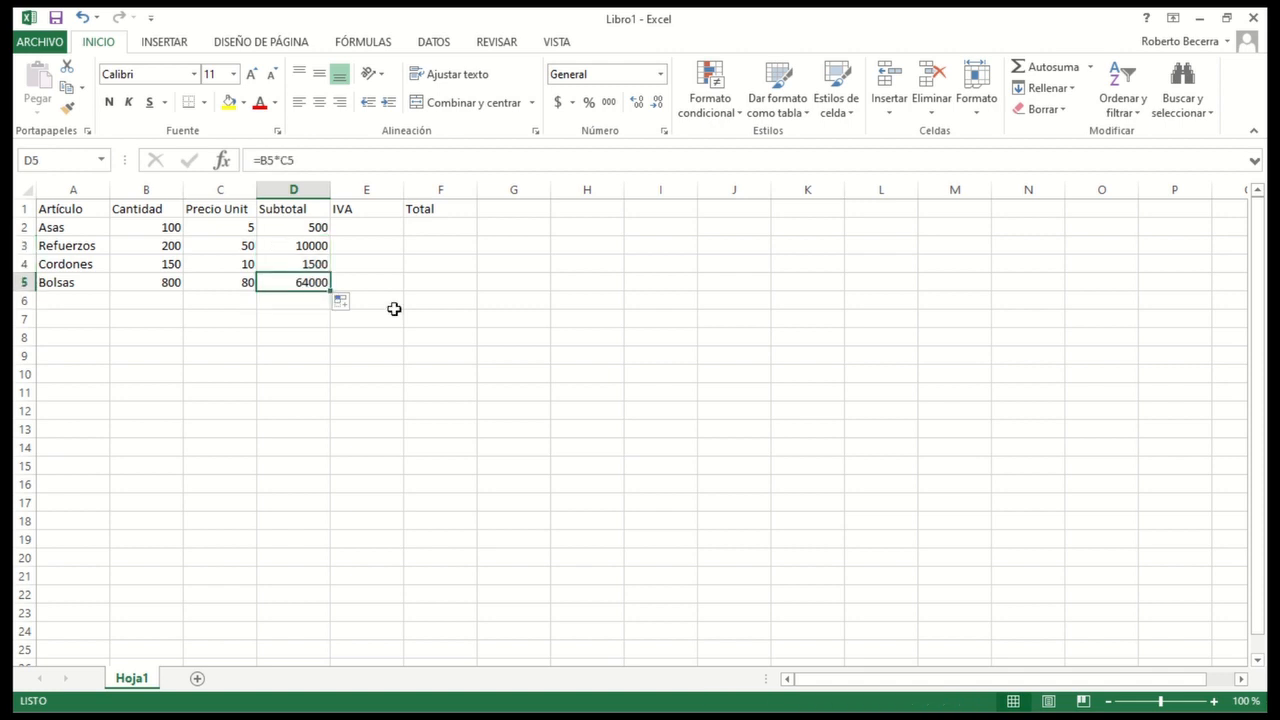
Step: Enter the formula =D2*19% in E2 to calculate the IVA for Asas
key(Up)
key(Up)
key(Up)
key(Right)
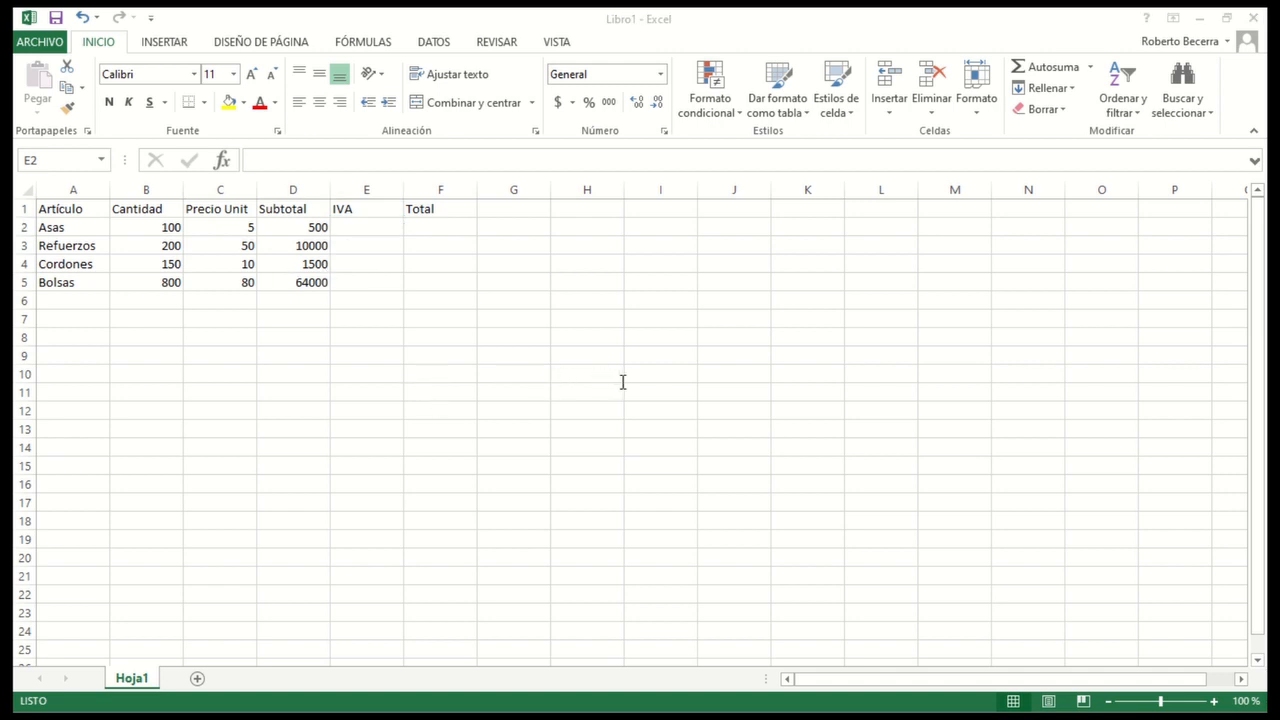
click(796, 404)
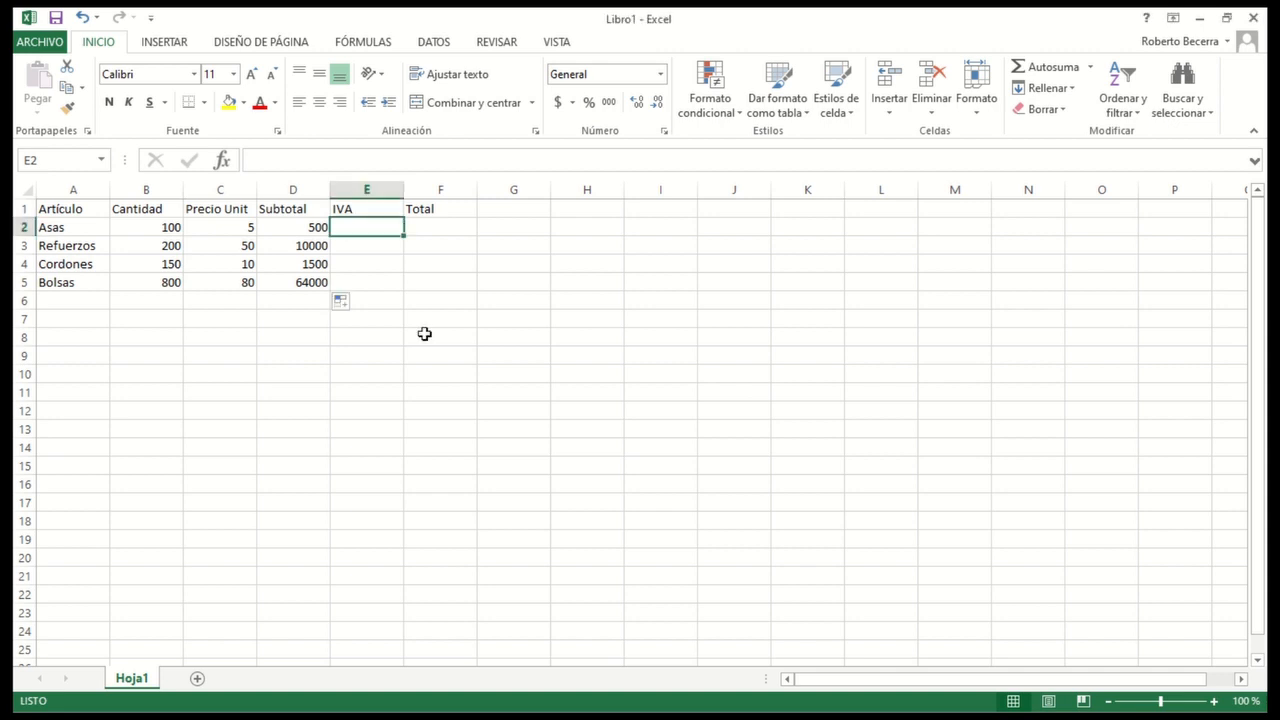
key(Left)
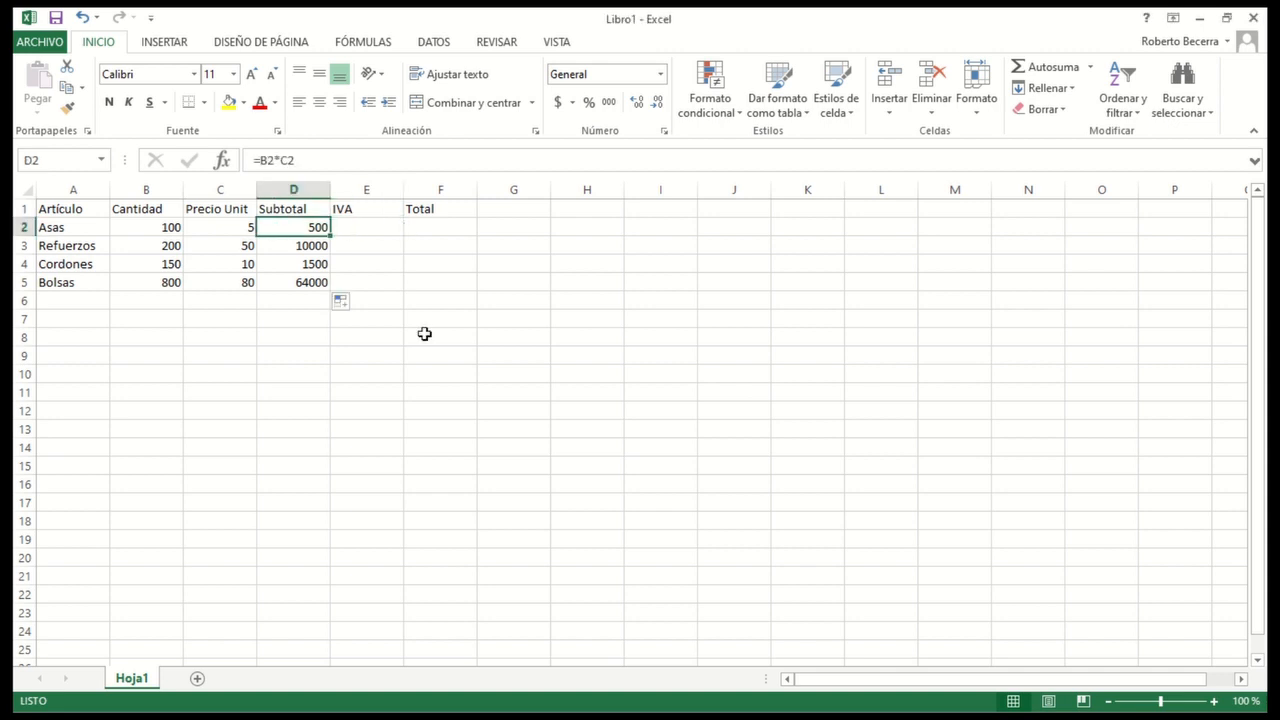
key(Right)
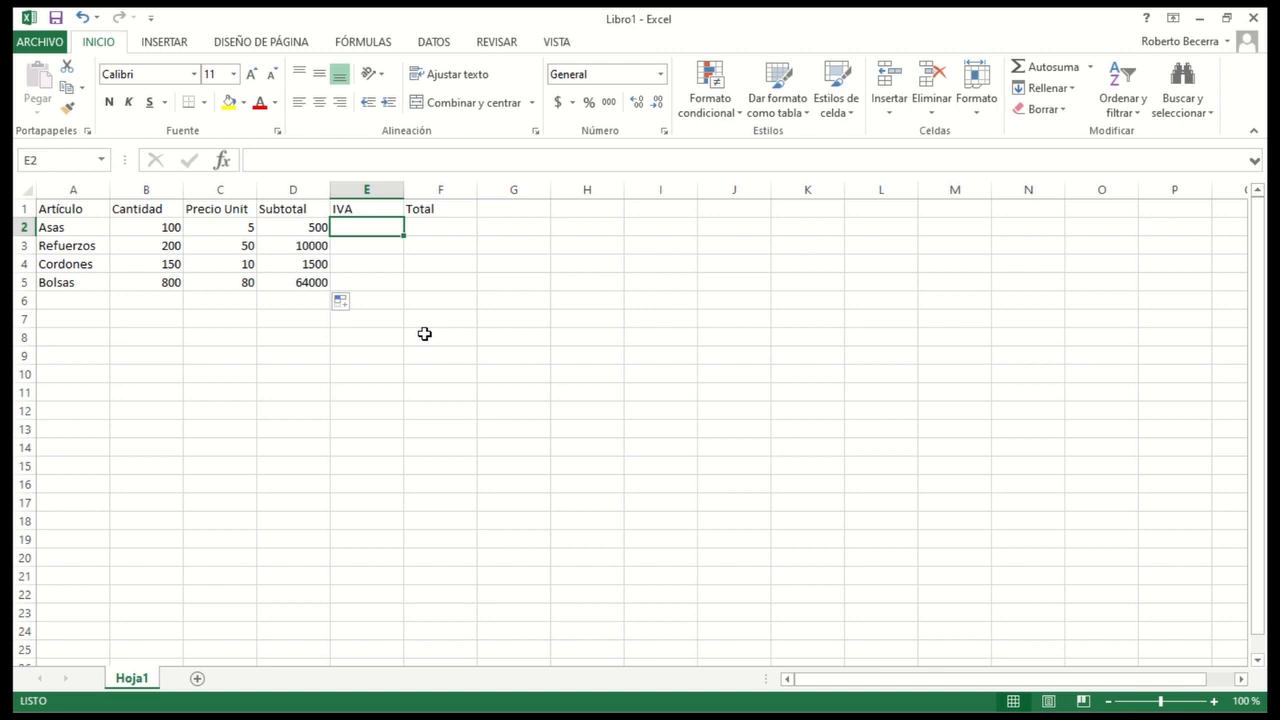
text(=)
key(Left)
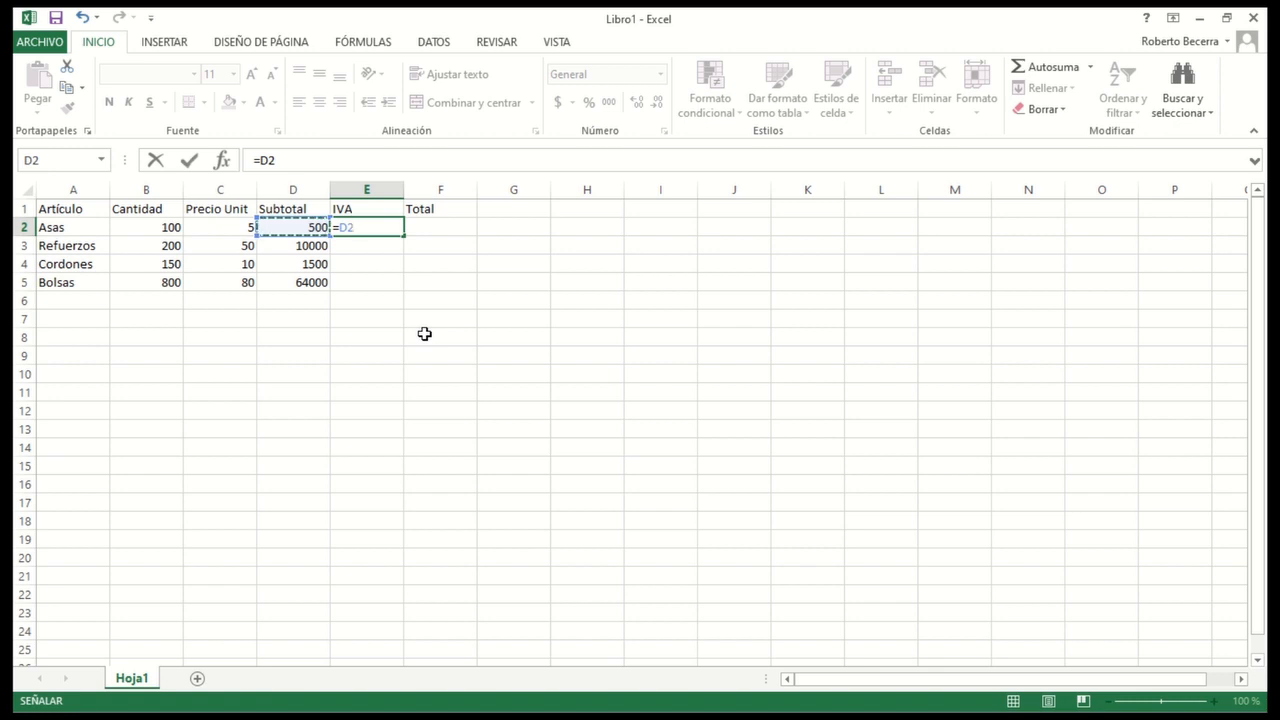
text(*19%)
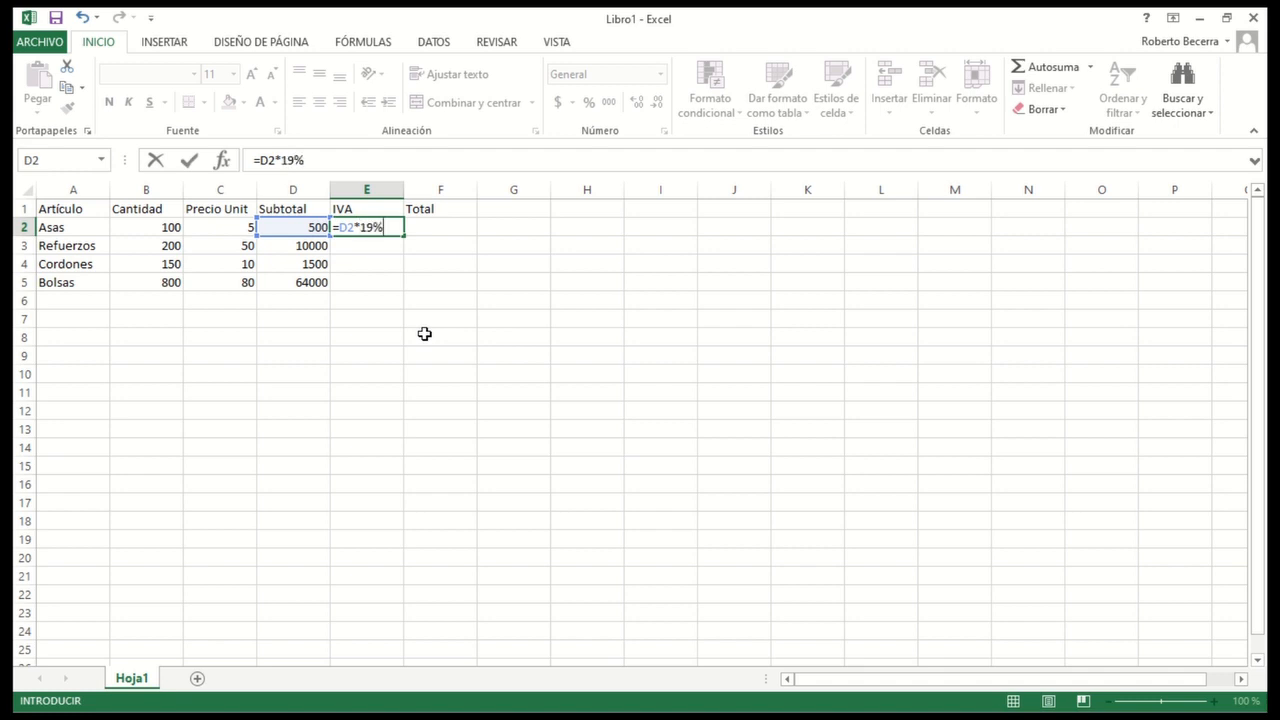
key(Return)
Step: Fill the IVA formula from E2 down through E5 for the remaining articles
key(Up)
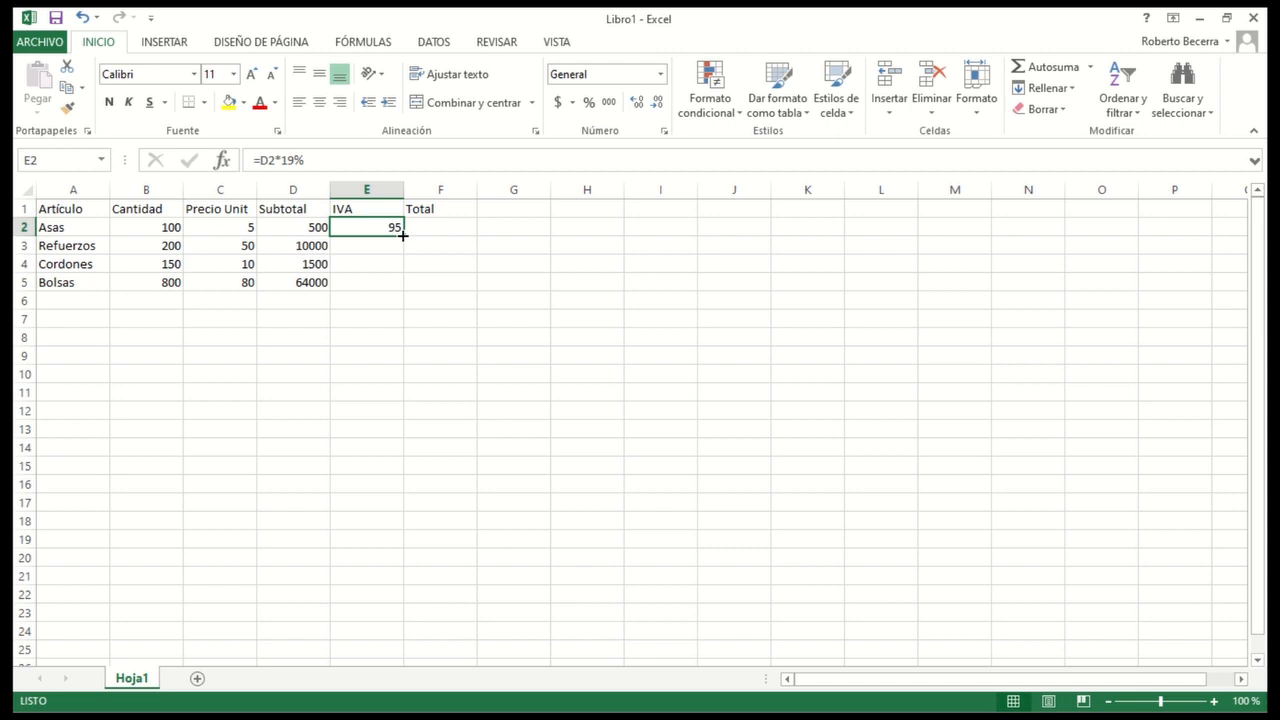
drag(403, 235, 403, 235)
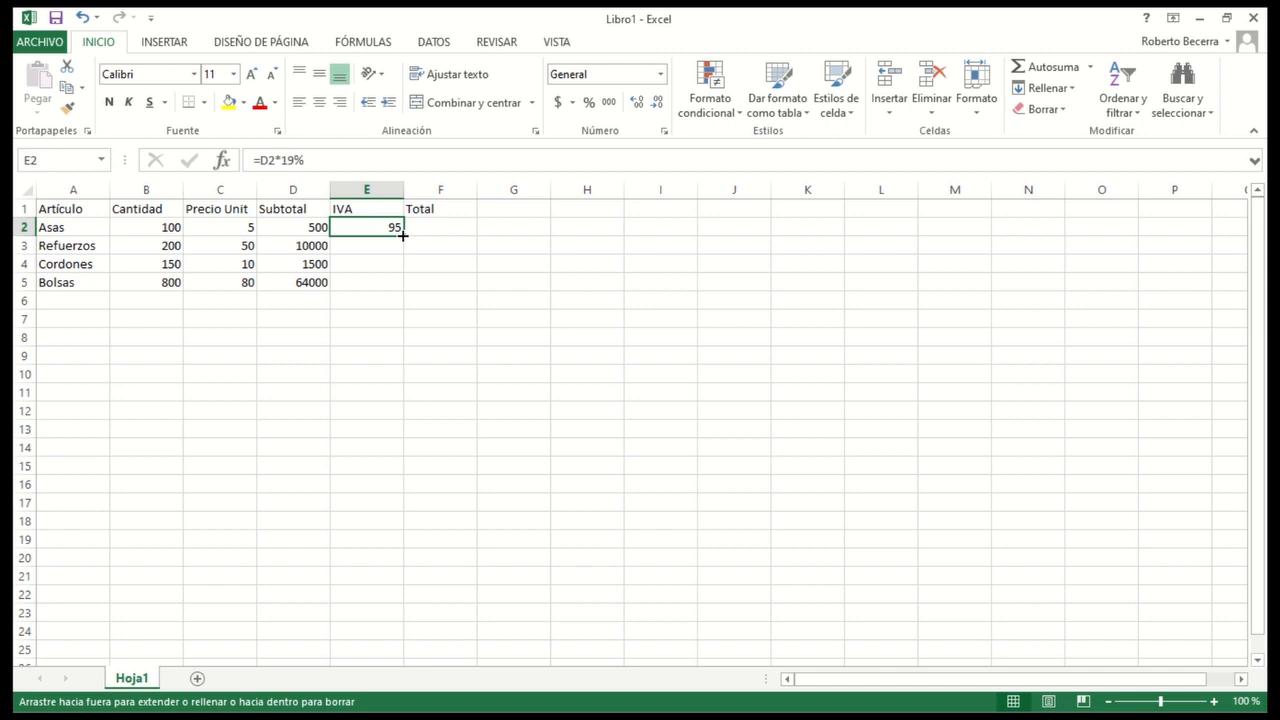
drag(403, 235, 403, 289)
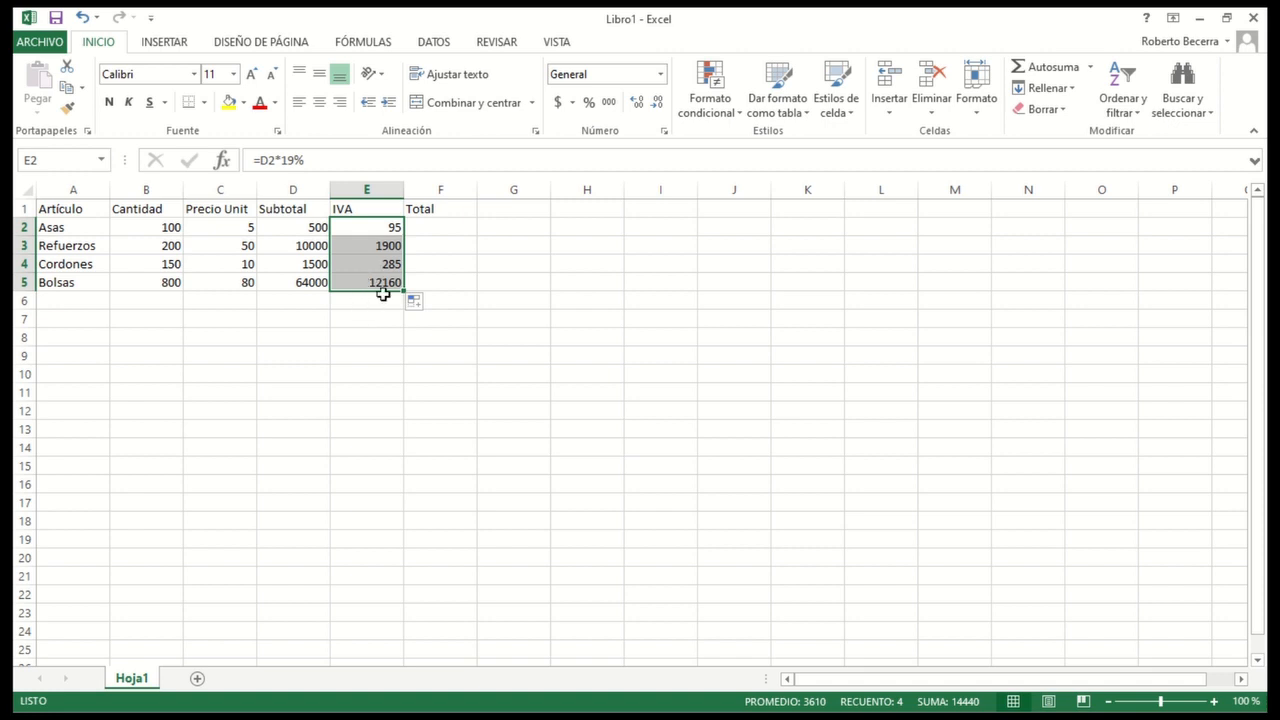
Step: Examine the filled IVA formulas in column E, from Bolsas in E5 up to Asas in E2, and their Subtotal references
click(369, 278)
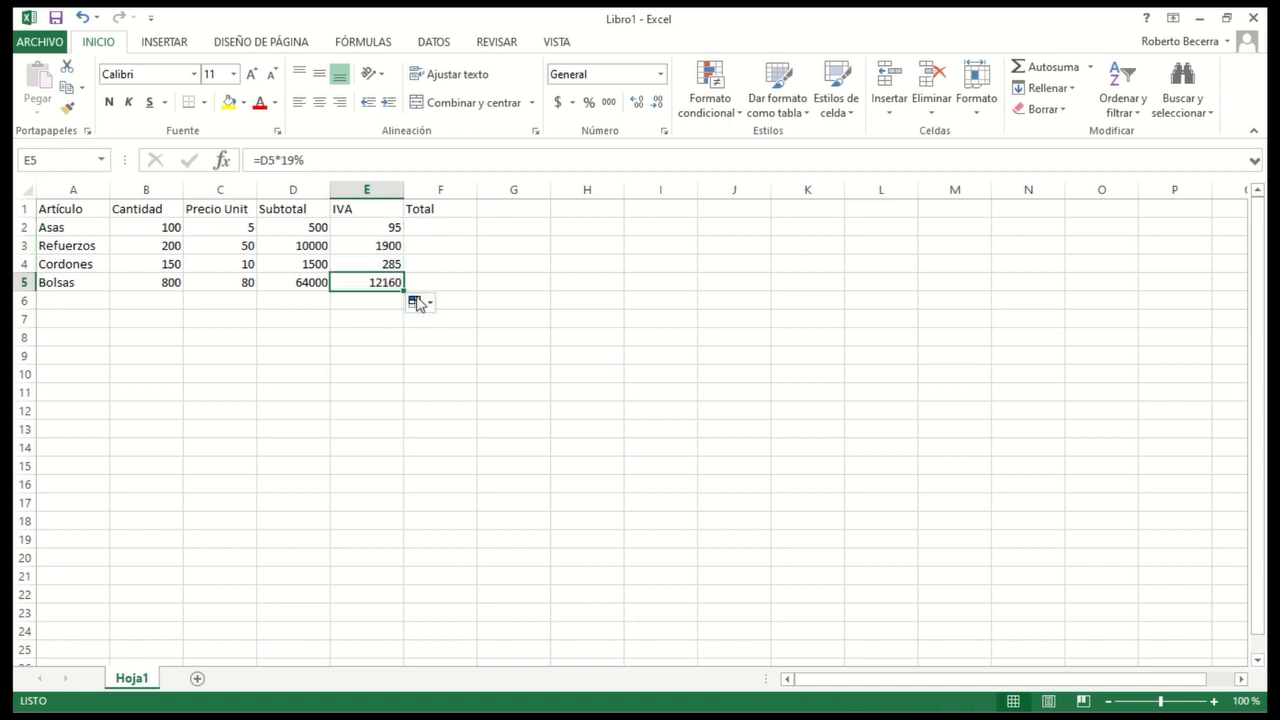
key(F2)
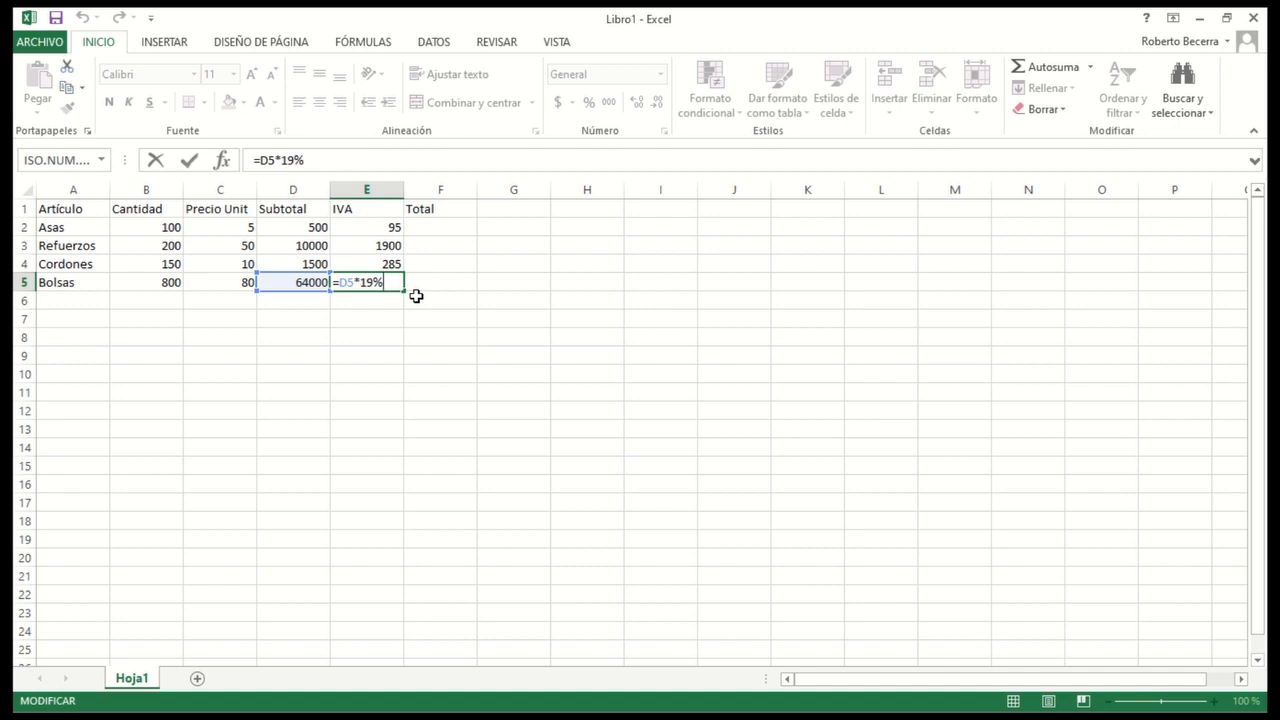
key(ctrl+Return)
key(Up)
key(Left)
key(Right)
key(F2)
key(ctrl+Return)
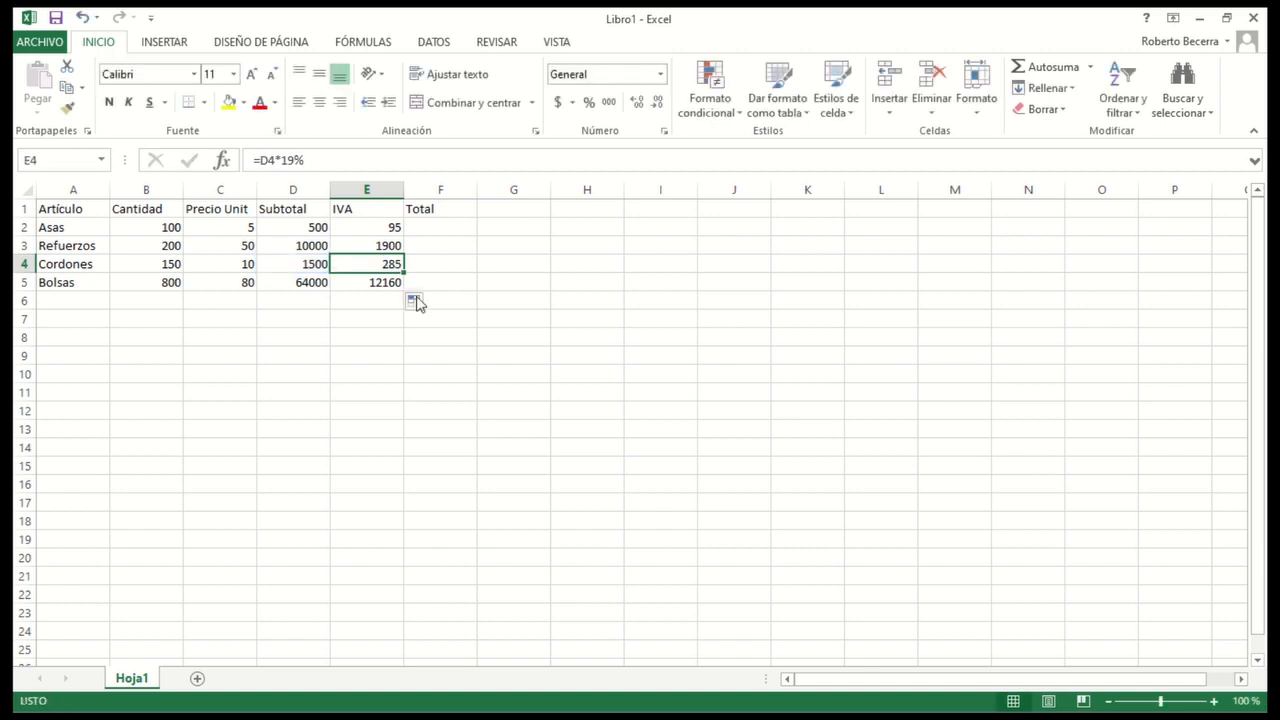
key(F2)
key(ctrl+Return)
key(Up)
key(Up)
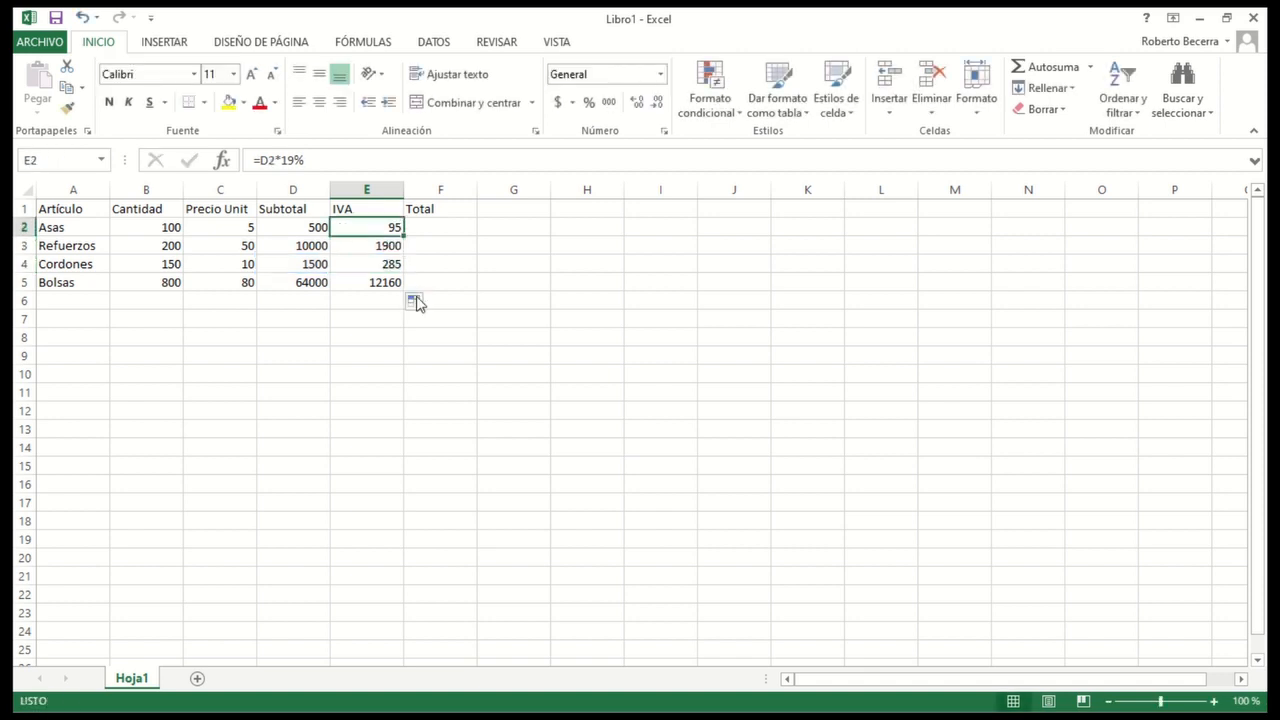
key(F2)
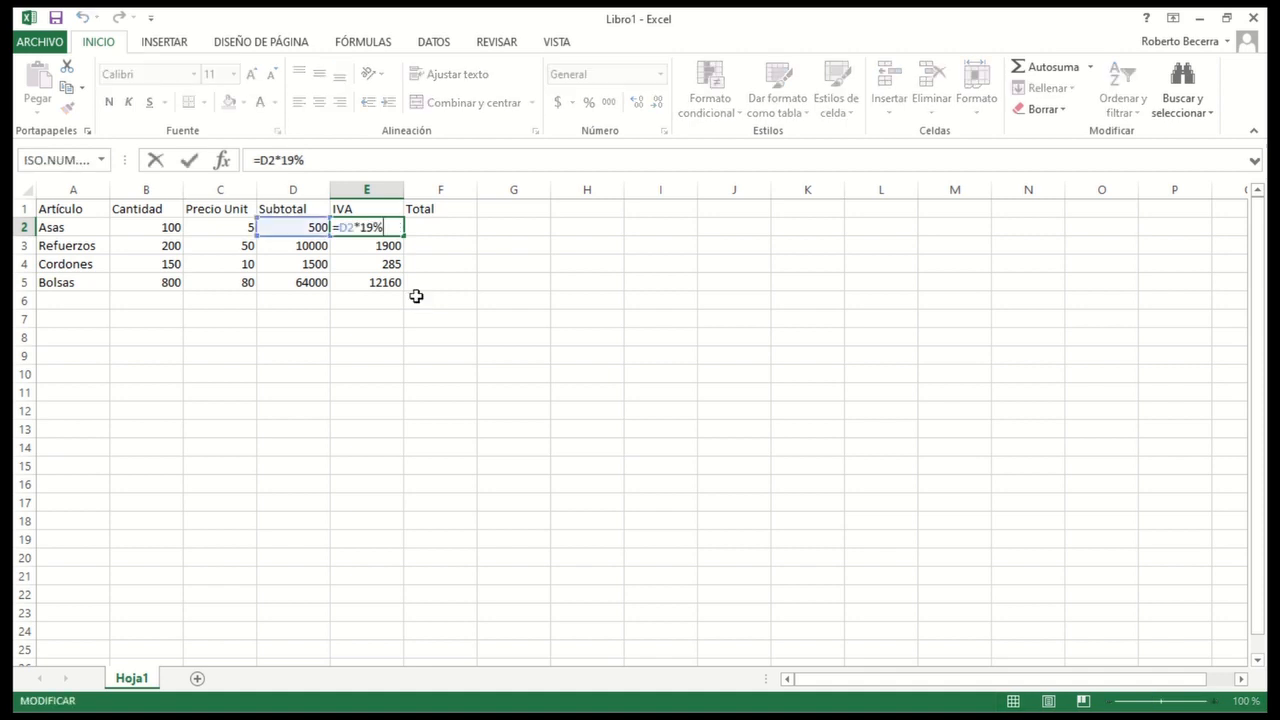
key(Return)
key(Down)
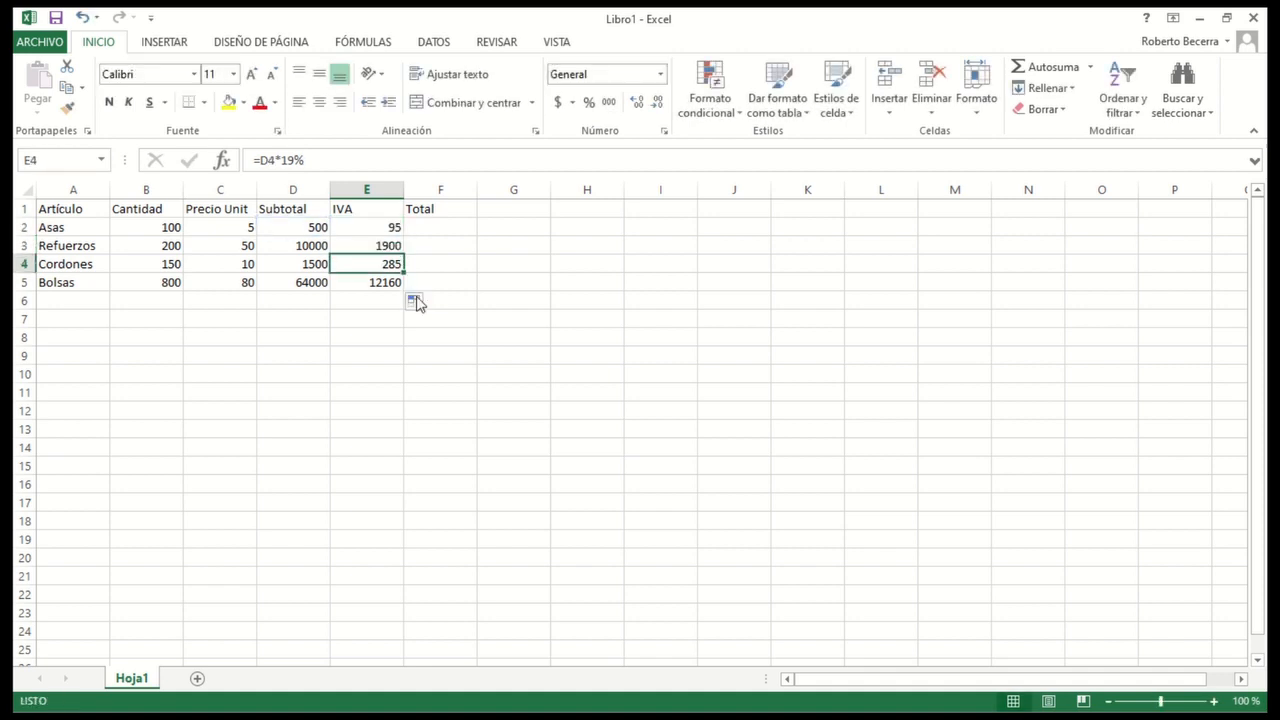
key(Down)
key(Up)
key(Up)
key(Up)
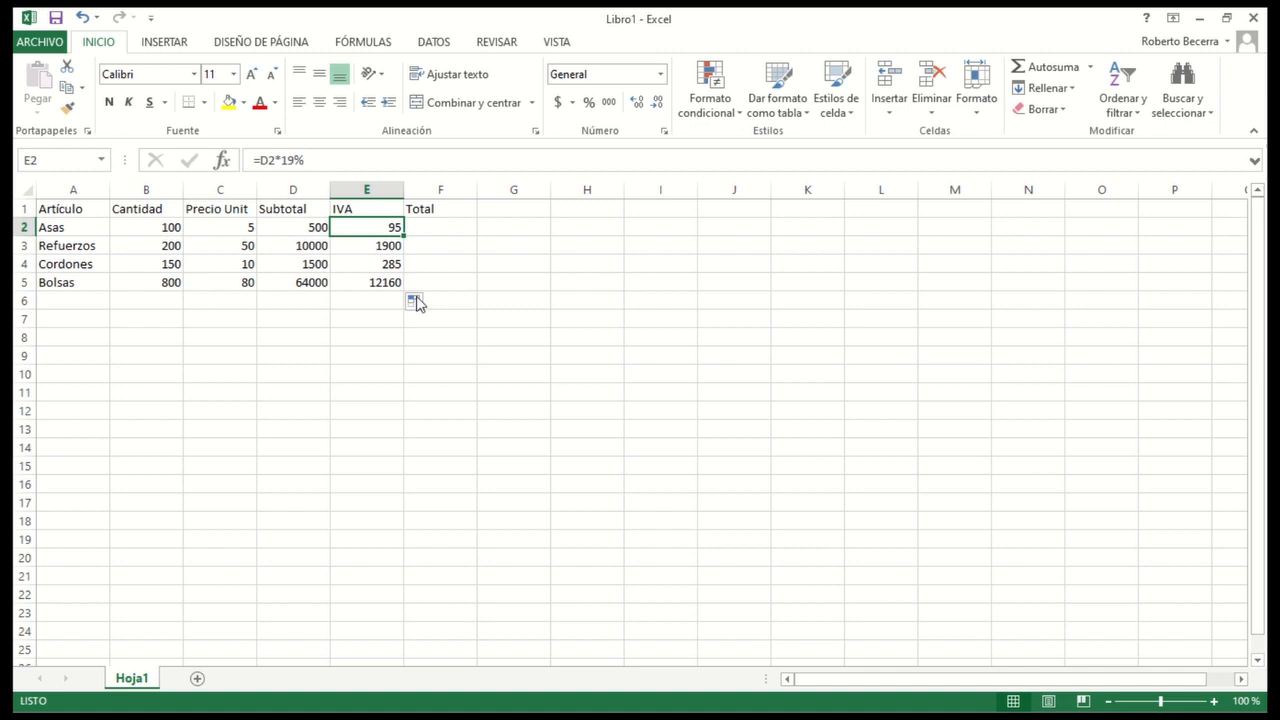
Step: Select D2:E2 to examine the Subtotal and IVA amounts that make up the Total for Asas
key(Right)
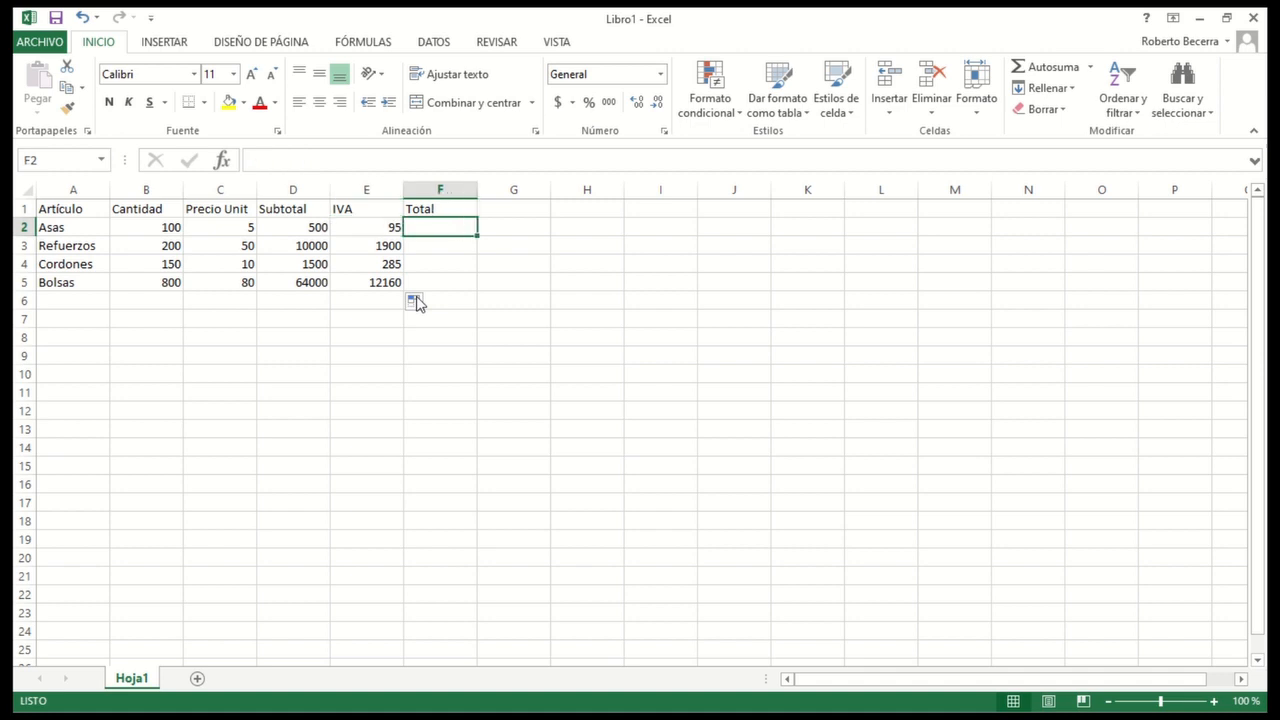
key(Left)
key(Left)
key(shift+Right)
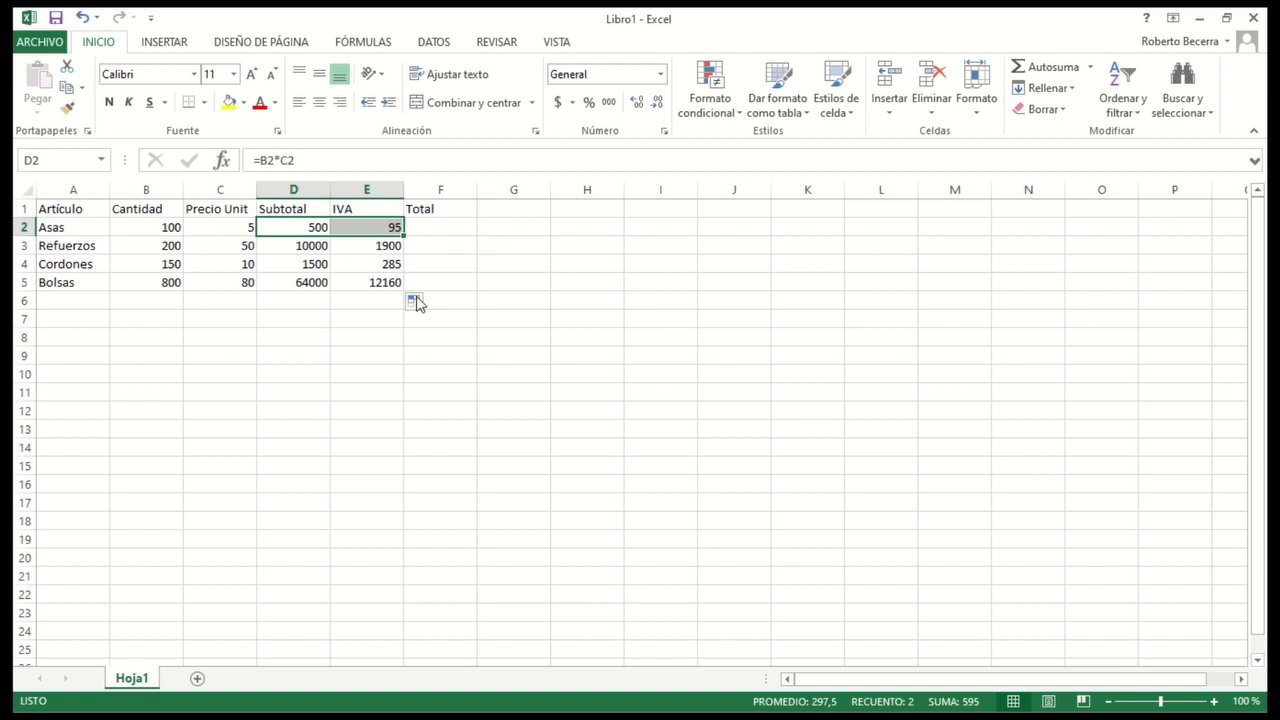
key(alt+Tab)
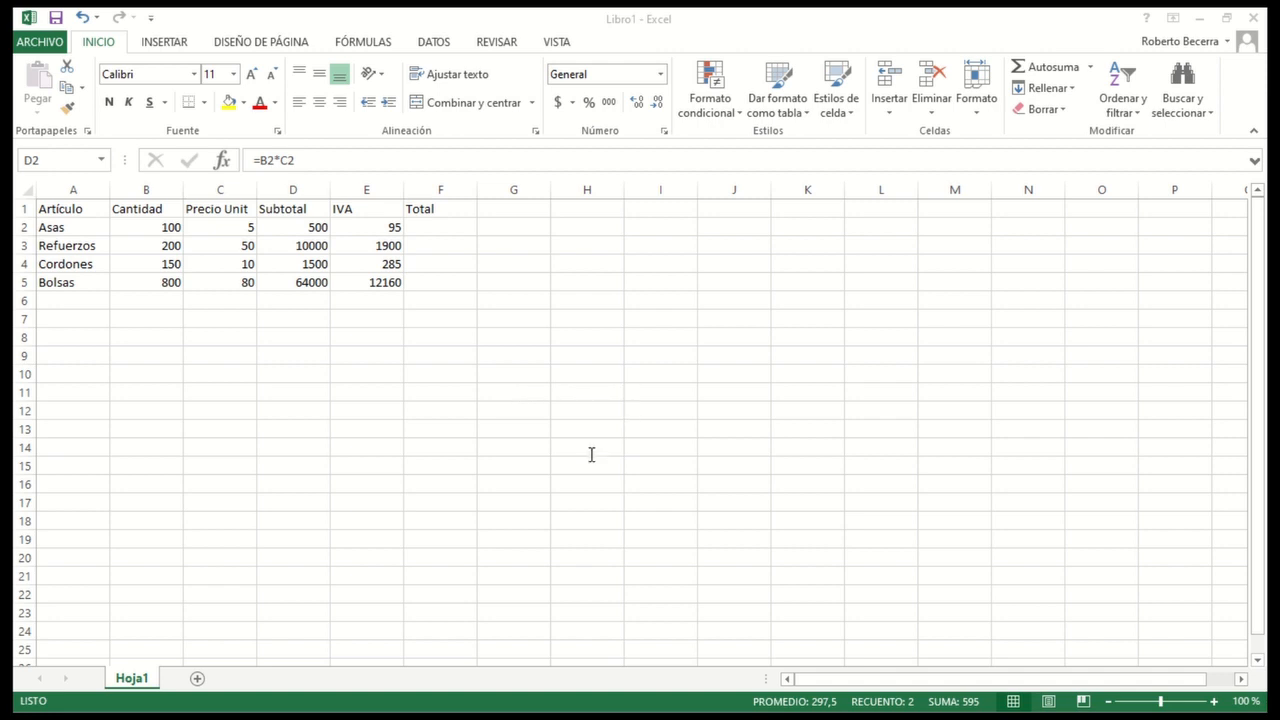
key(alt+Tab)
Step: Enter the formula =D2+E2 in F2 to calculate the Total for Asas
key(Right)
key(Right)
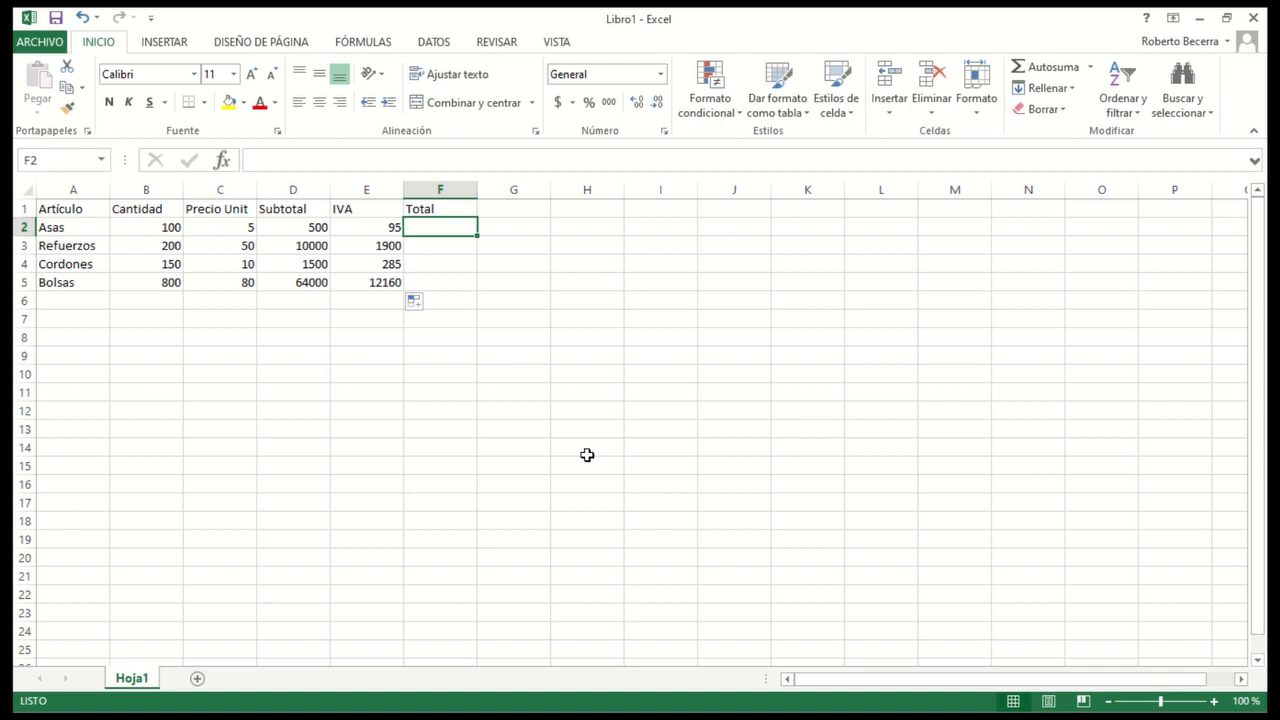
text(+)
key(Escape)
text(=)
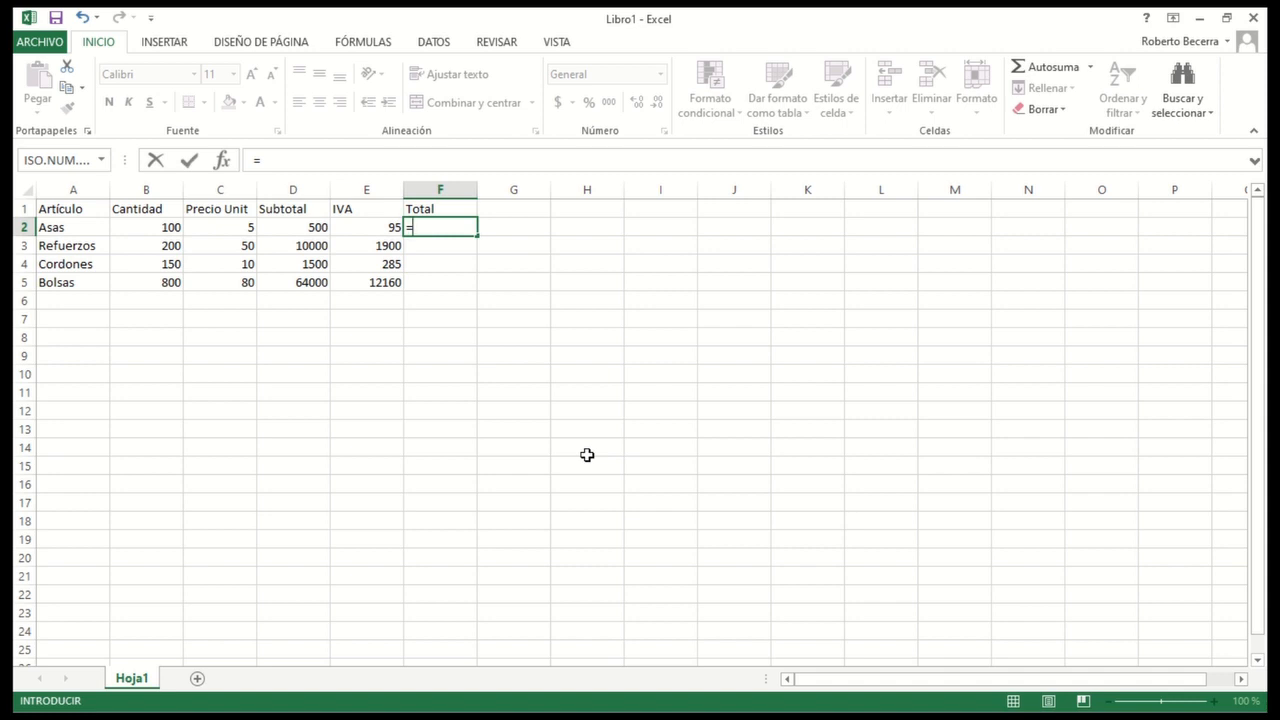
key(Left)
key(Left)
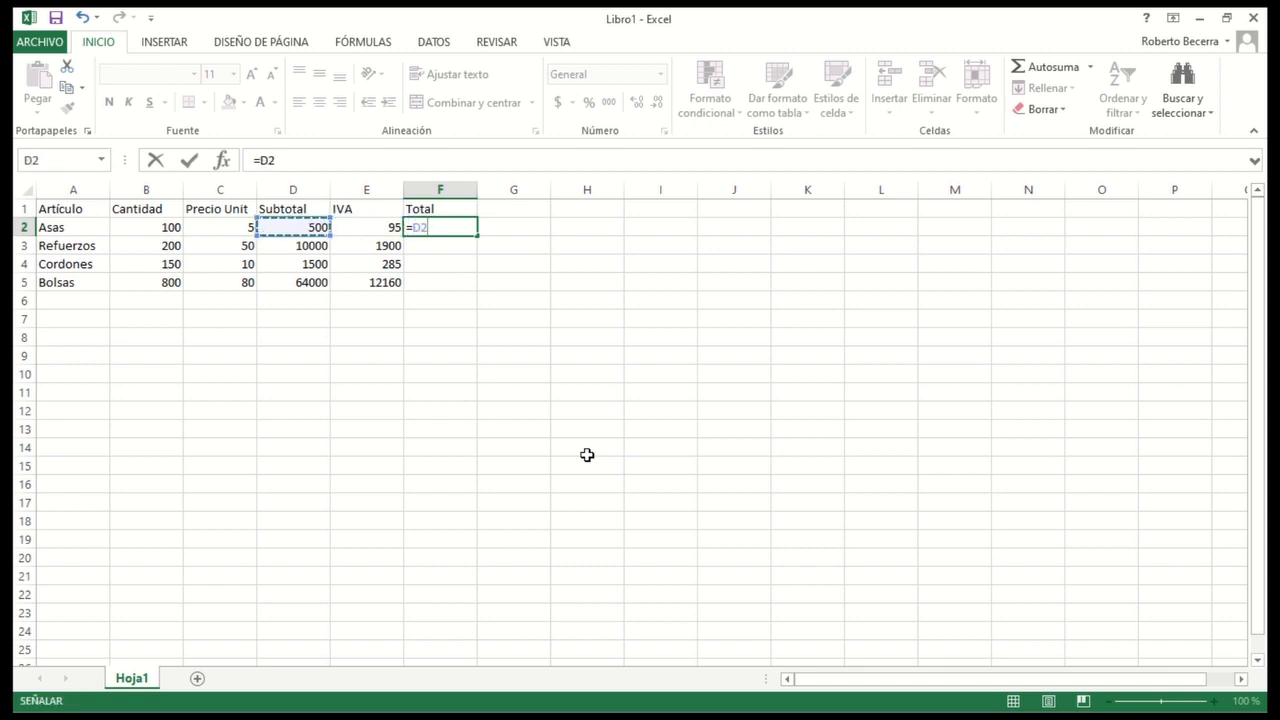
text(+)
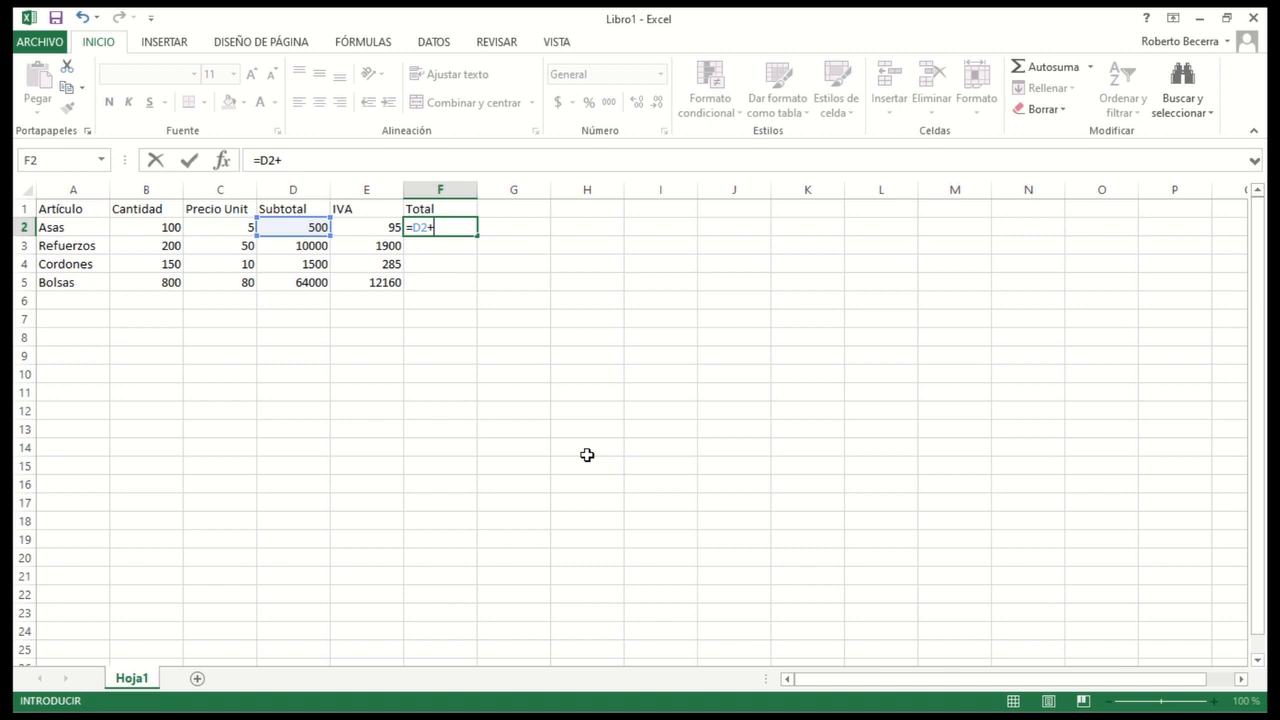
key(Left)
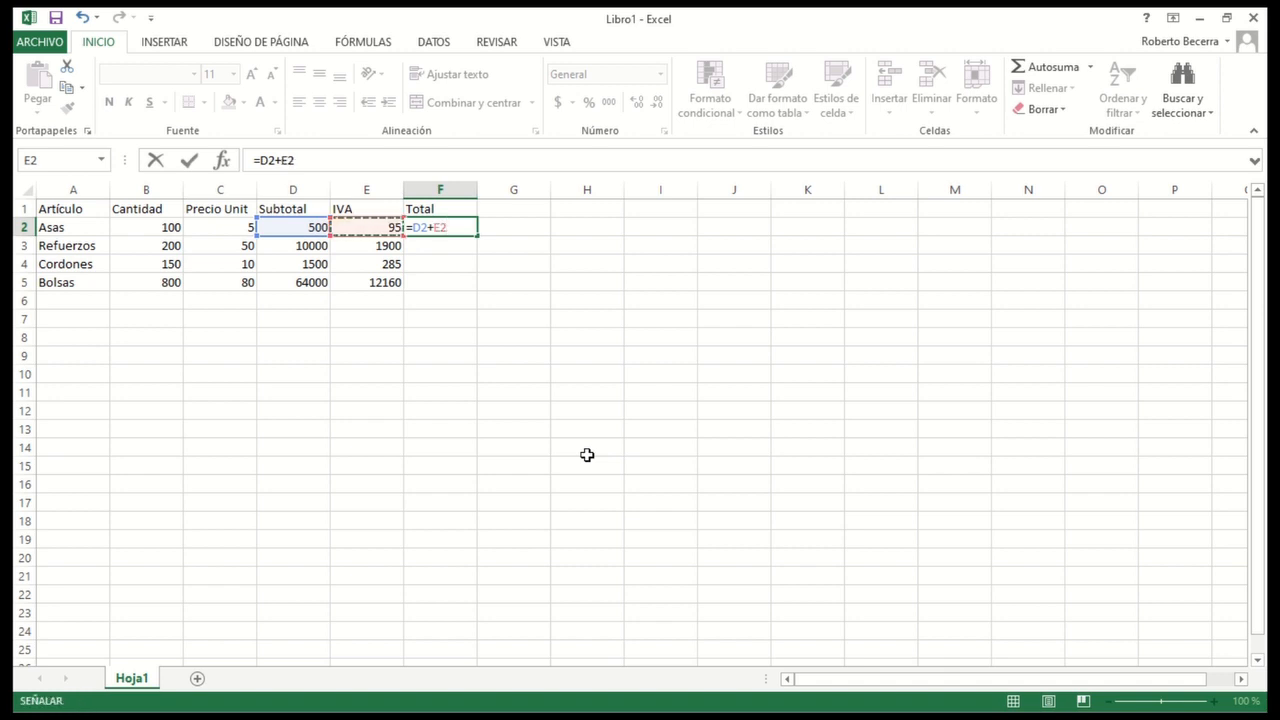
key(Return)
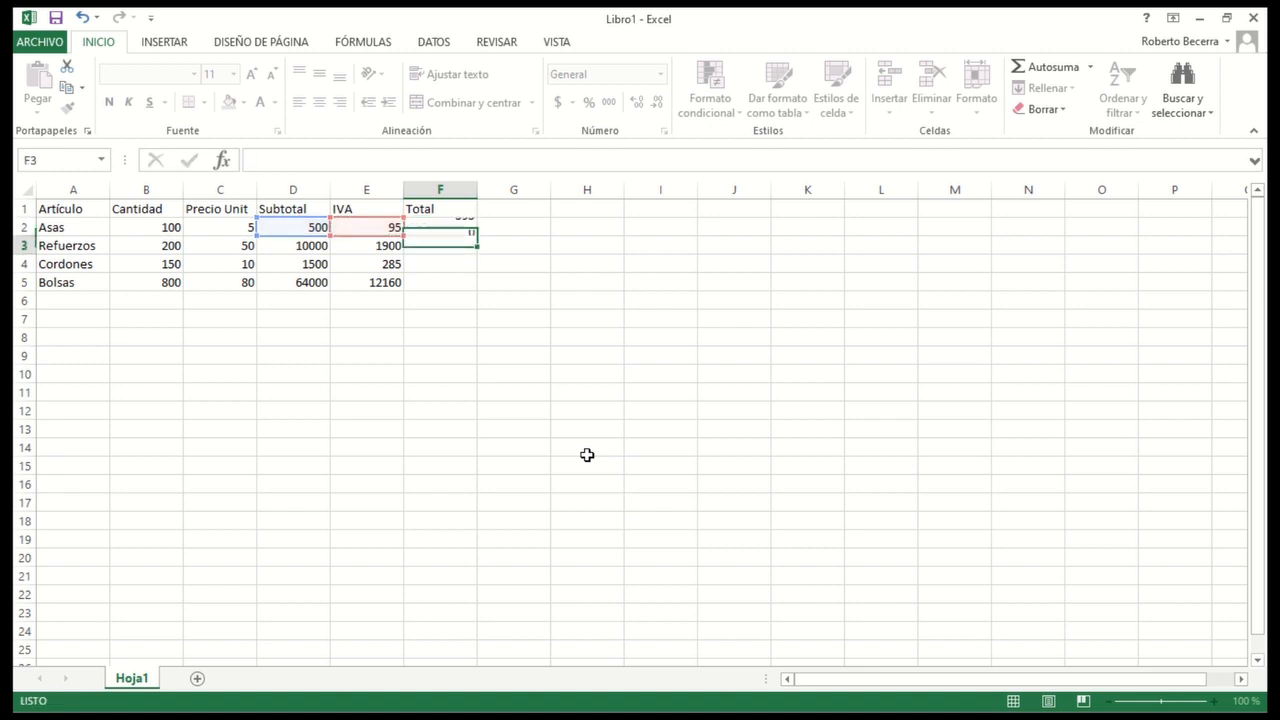
Step: Copy the Total formula from F2 into F3:F5 for the remaining articles
key(Up)
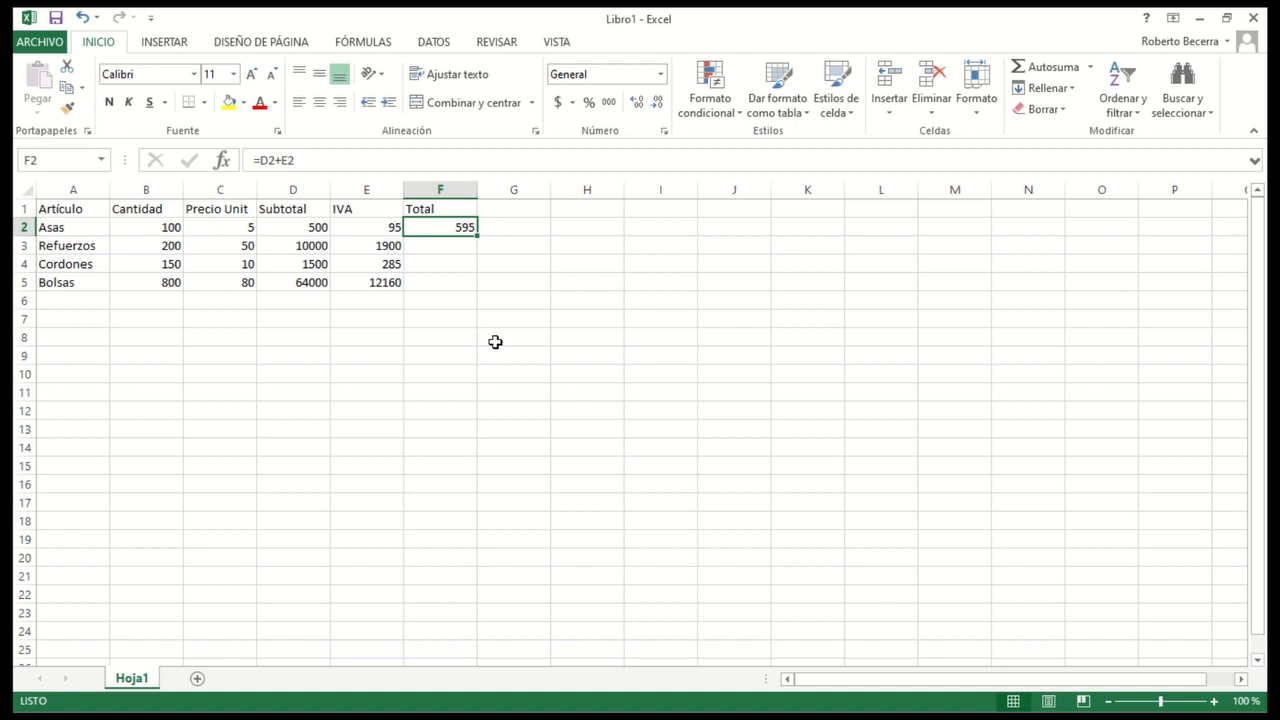
key(ctrl+c)
key(Down)
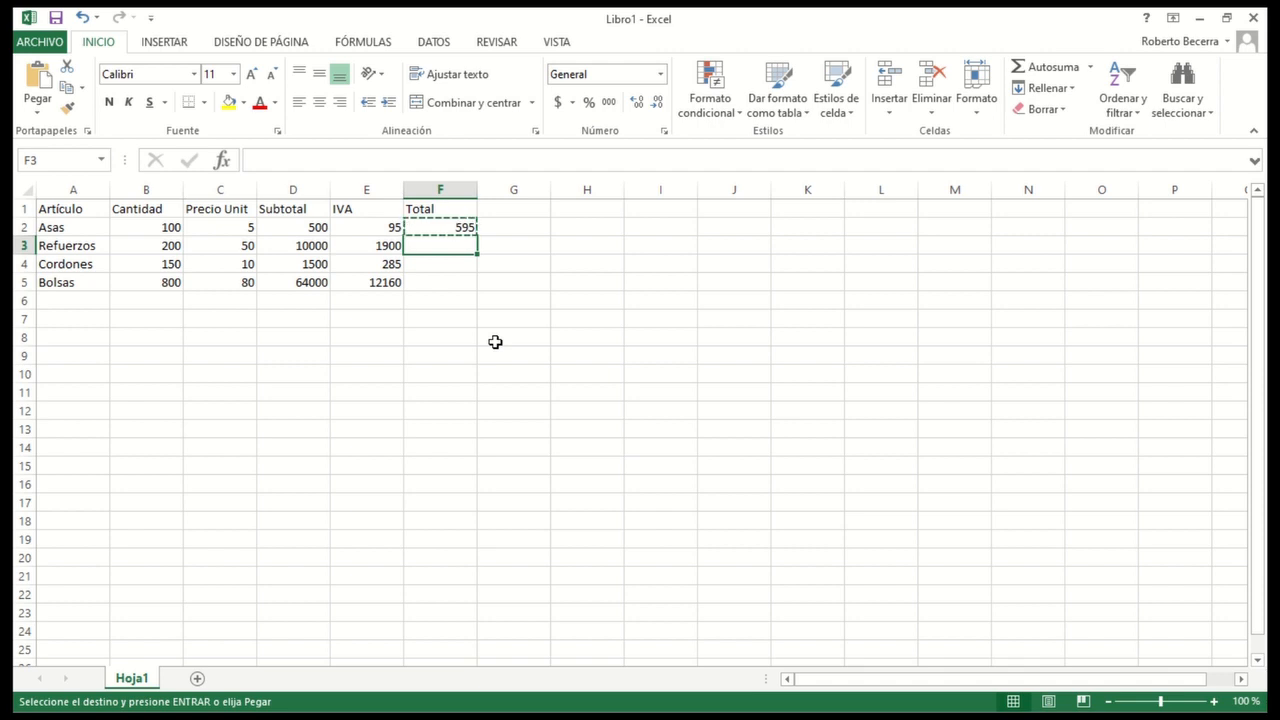
key(shift+Down)
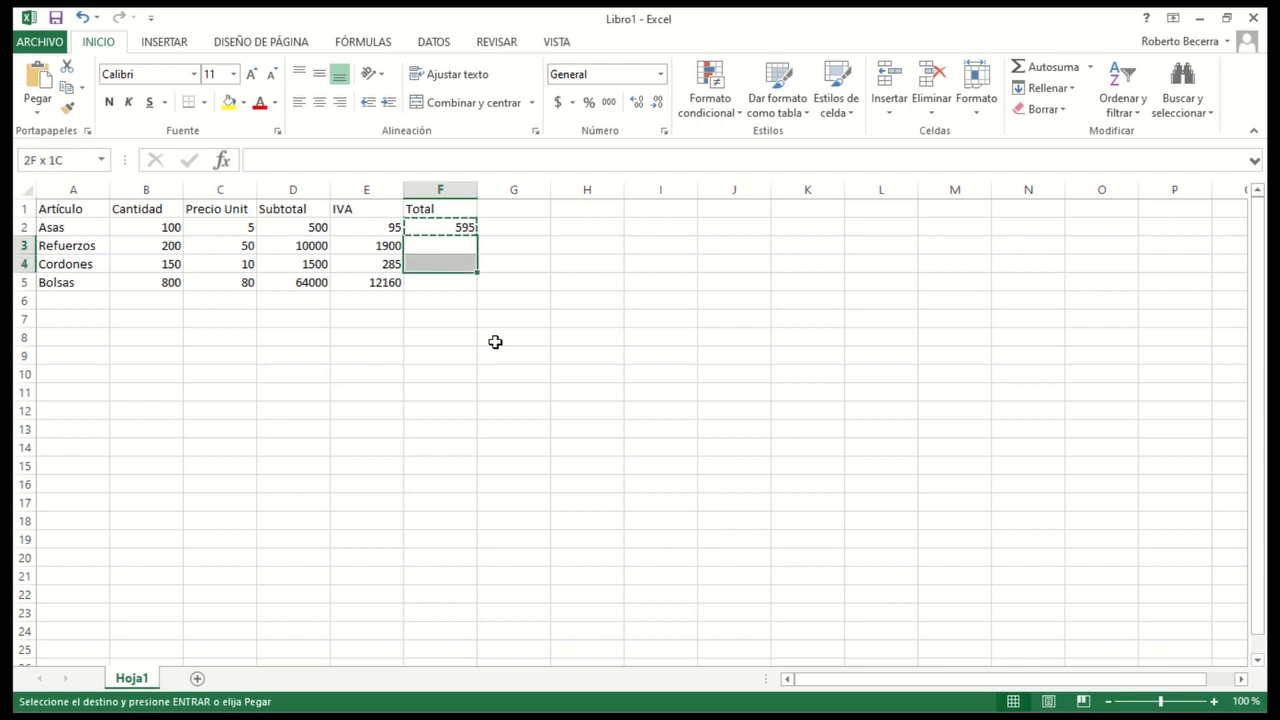
key(shift+Down)
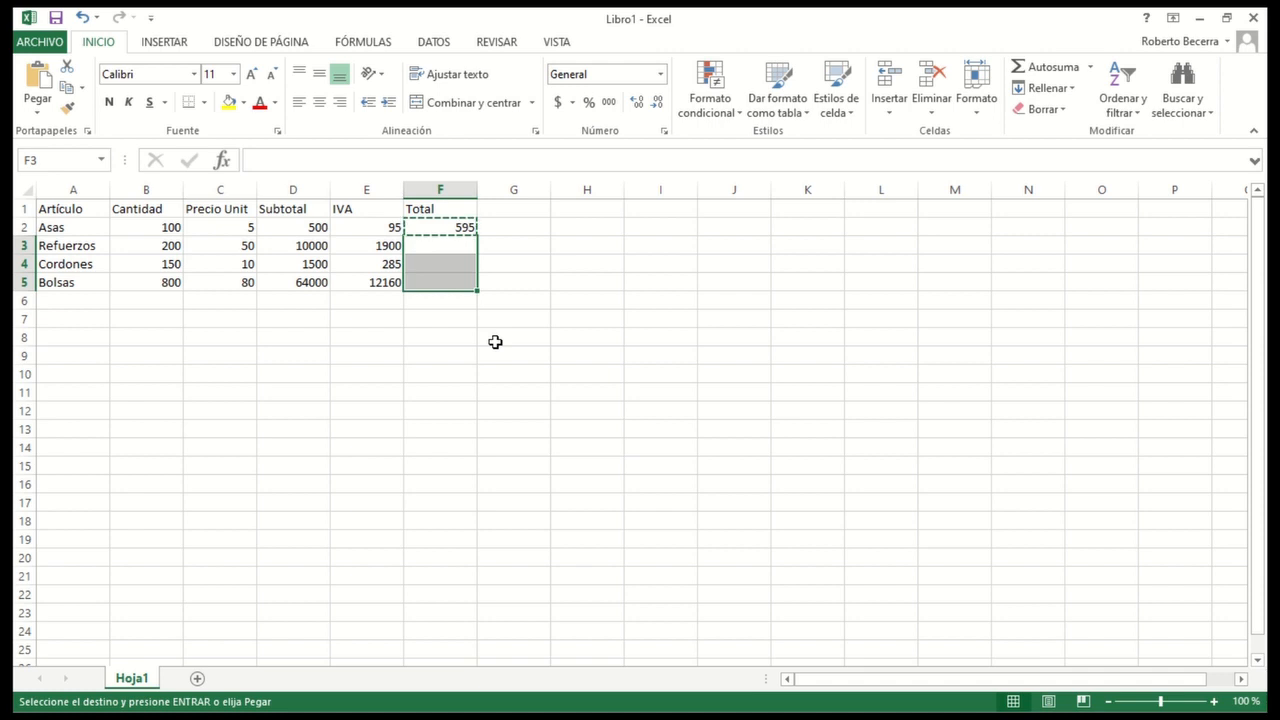
key(Return)
Step: Examine the copied Total formulas in F2:F5 and the Subtotal and IVA cells each one references
key(Down)
key(Down)
key(F2)
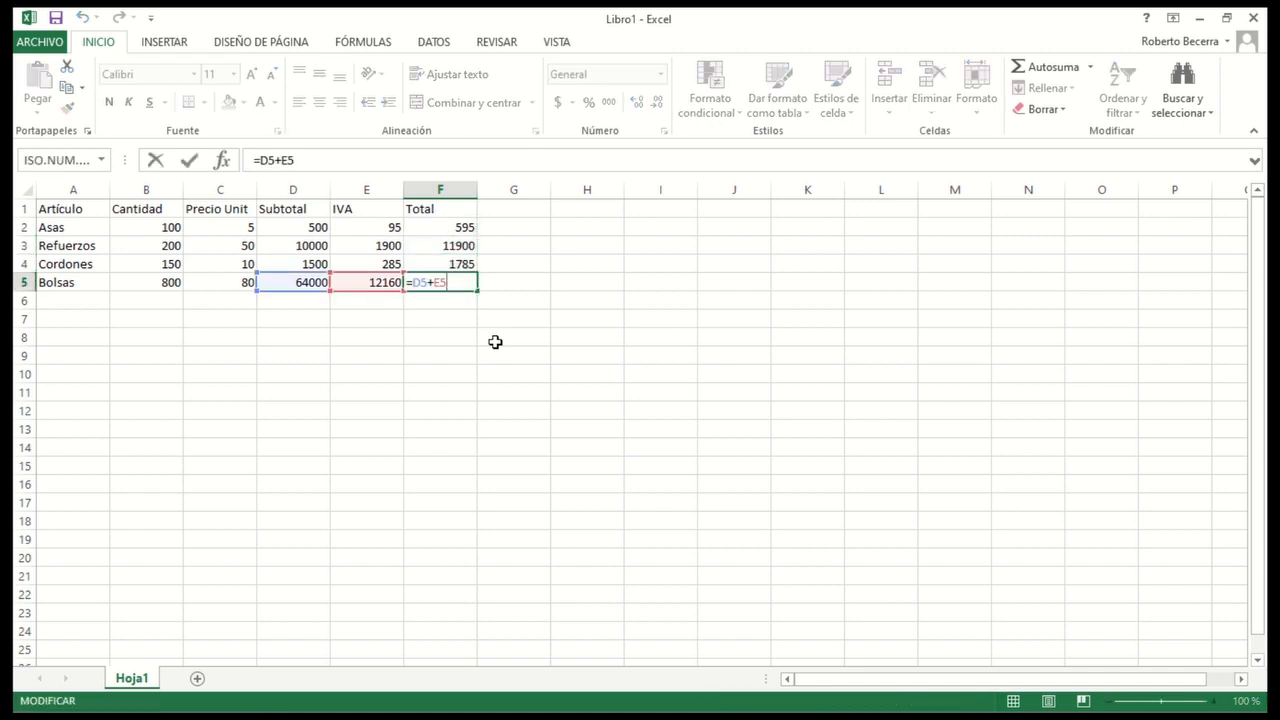
key(Up)
key(Up)
key(Down)
key(Down)
key(Up)
key(Up)
key(Up)
key(Down)
key(Up)
key(Down)
key(Down)
key(Down)
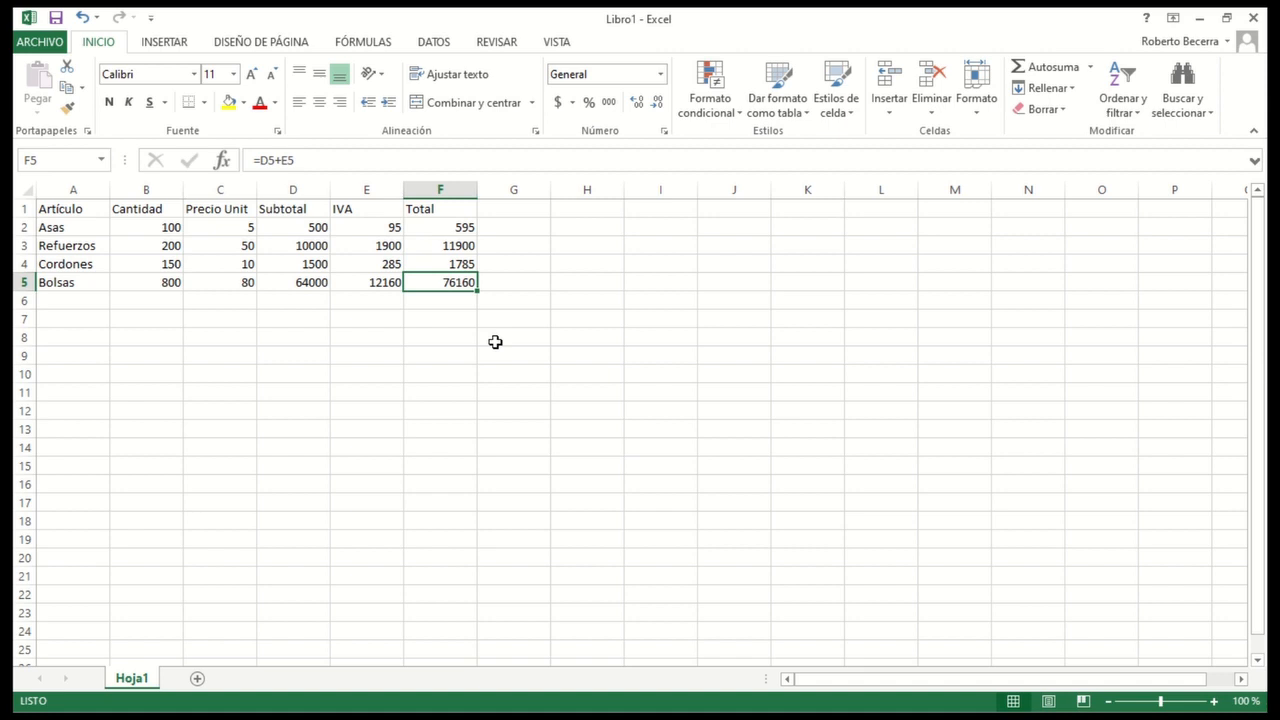
key(Up)
key(Up)
key(Up)
key(Down)
key(Down)
key(Down)
key(Up)
key(Up)
key(Up)
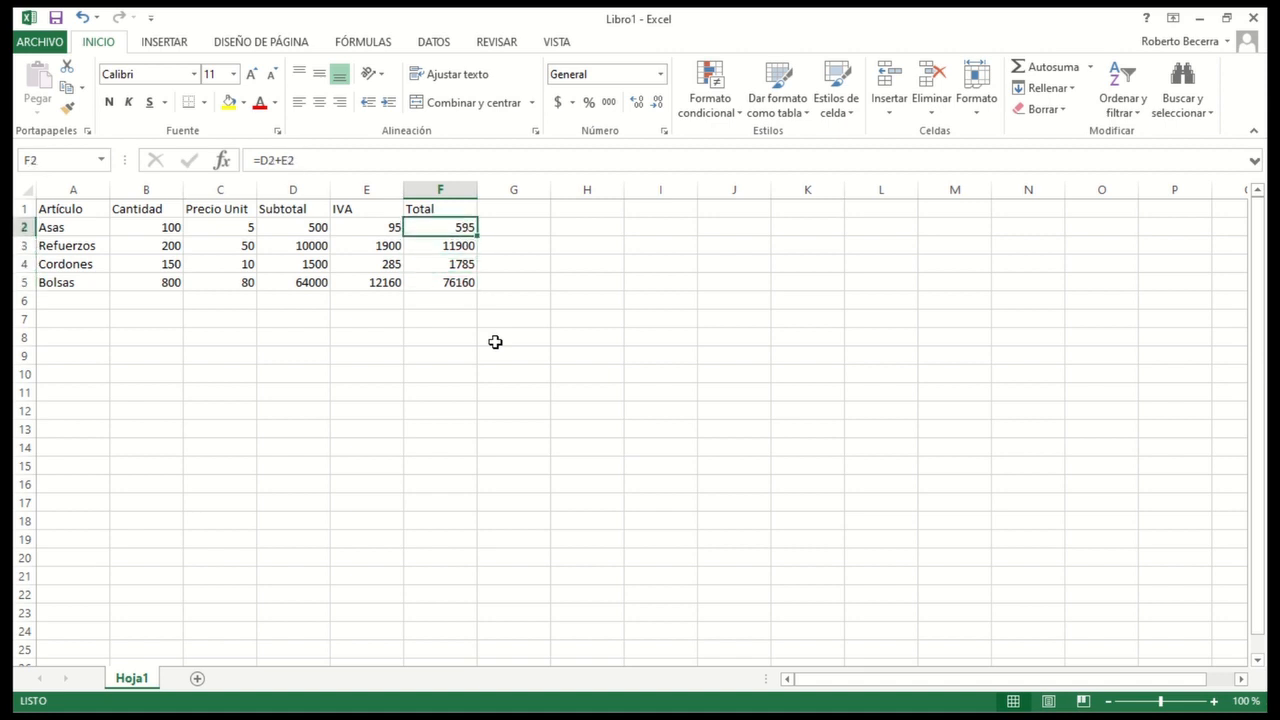
key(F2)
key(Escape)
key(Down)
key(Down)
key(Down)
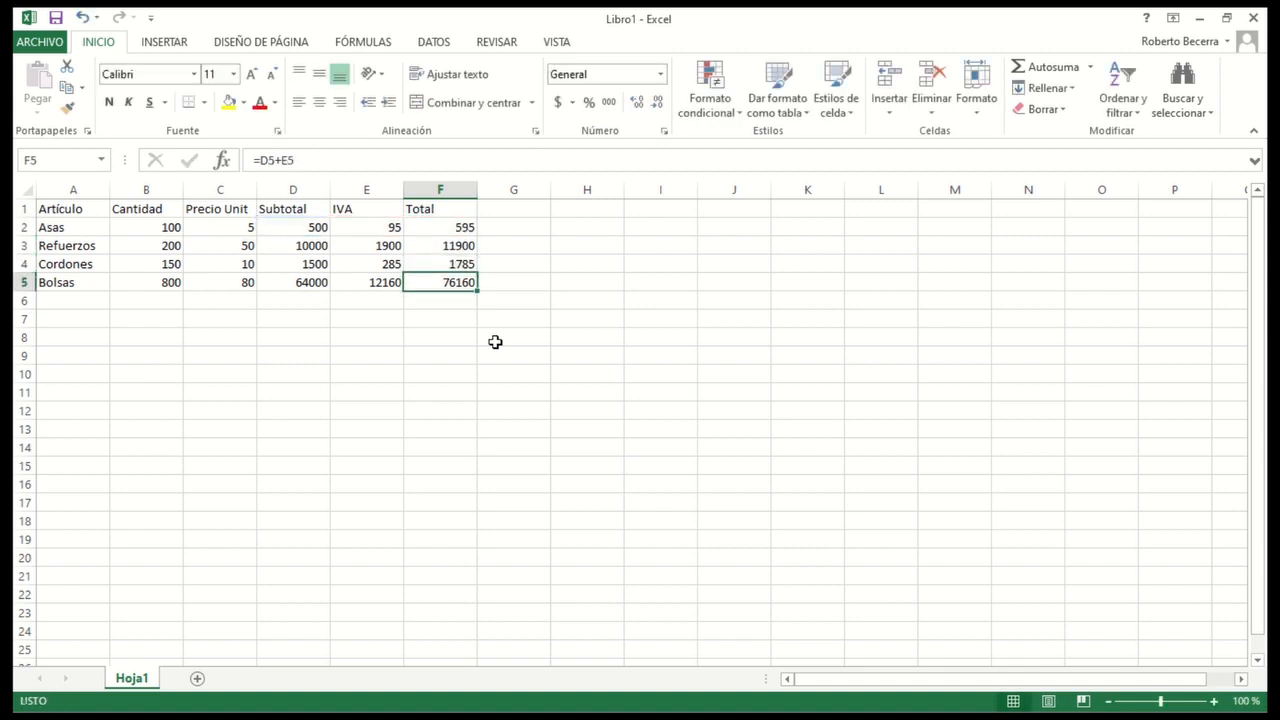
Step: Add up the Subtotal column in D6 with AutoSum, using =SUMA(D2:D5)
key(alt+Tab)
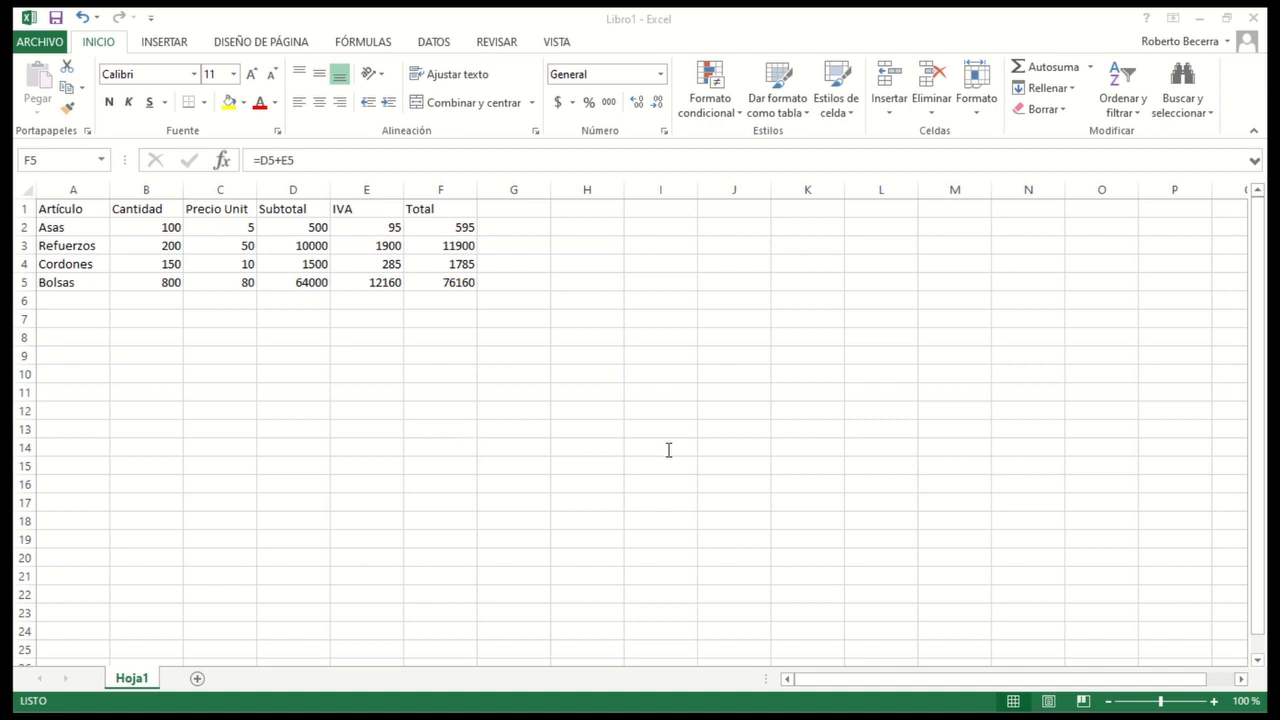
click(567, 509)
click(300, 304)
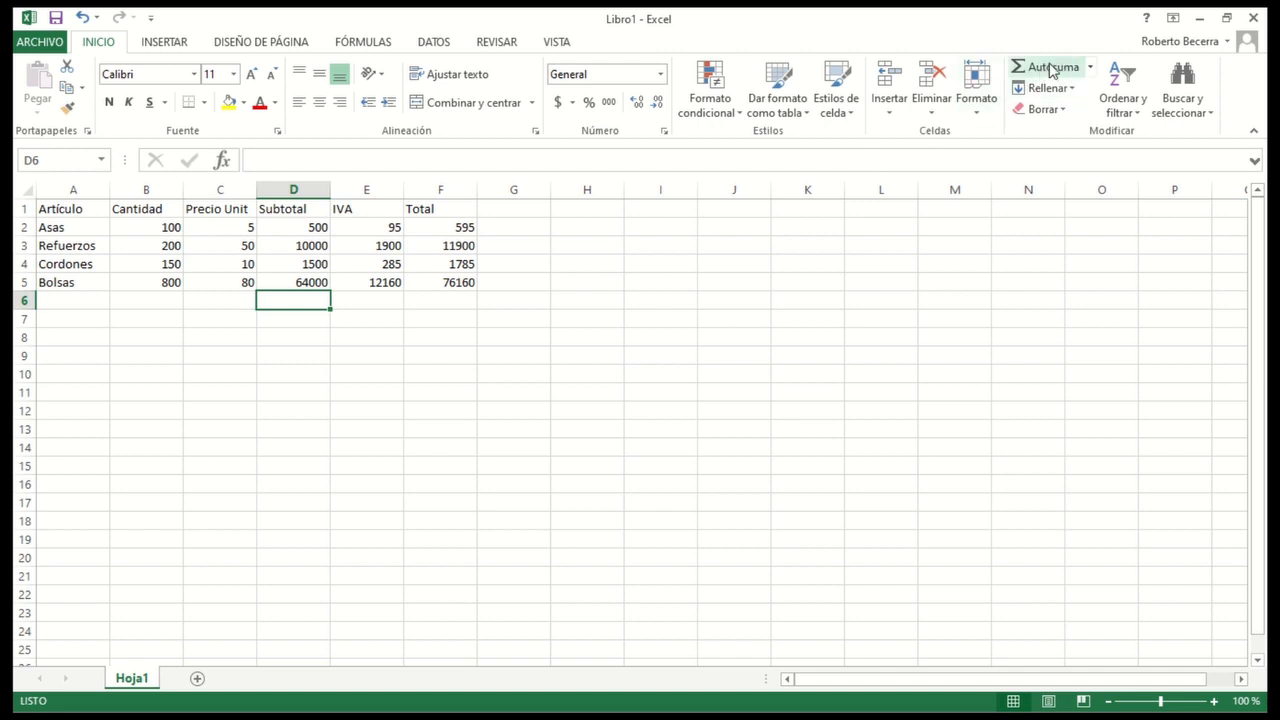
click(1047, 70)
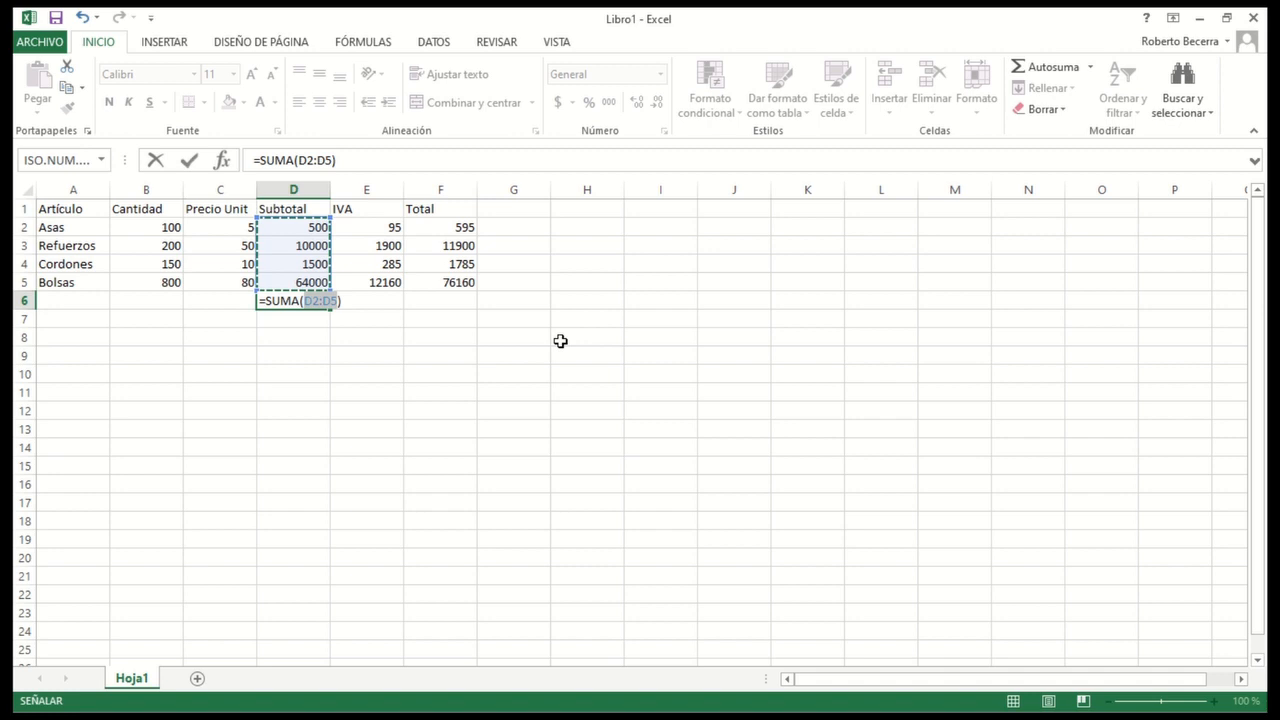
key(Return)
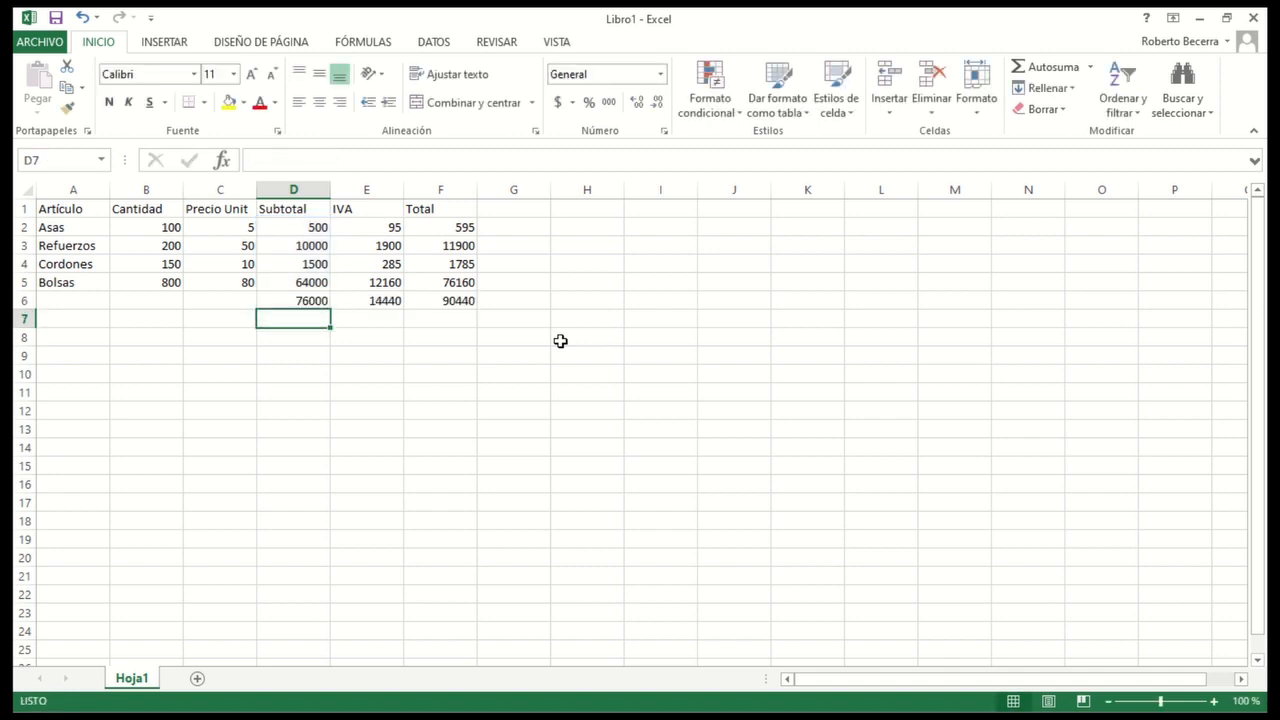
Step: Check the formulas in D6 and E6, and clear the automatically extended formulas from E6 and F6
key(Up)
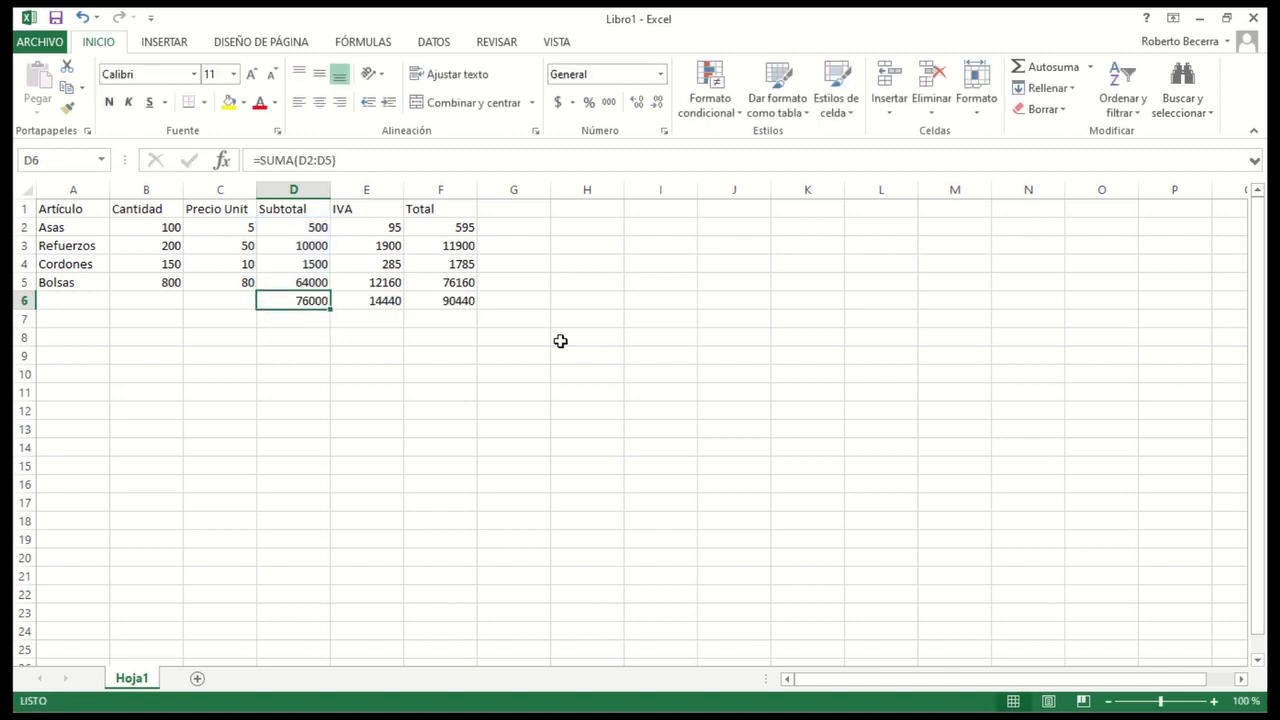
key(Right)
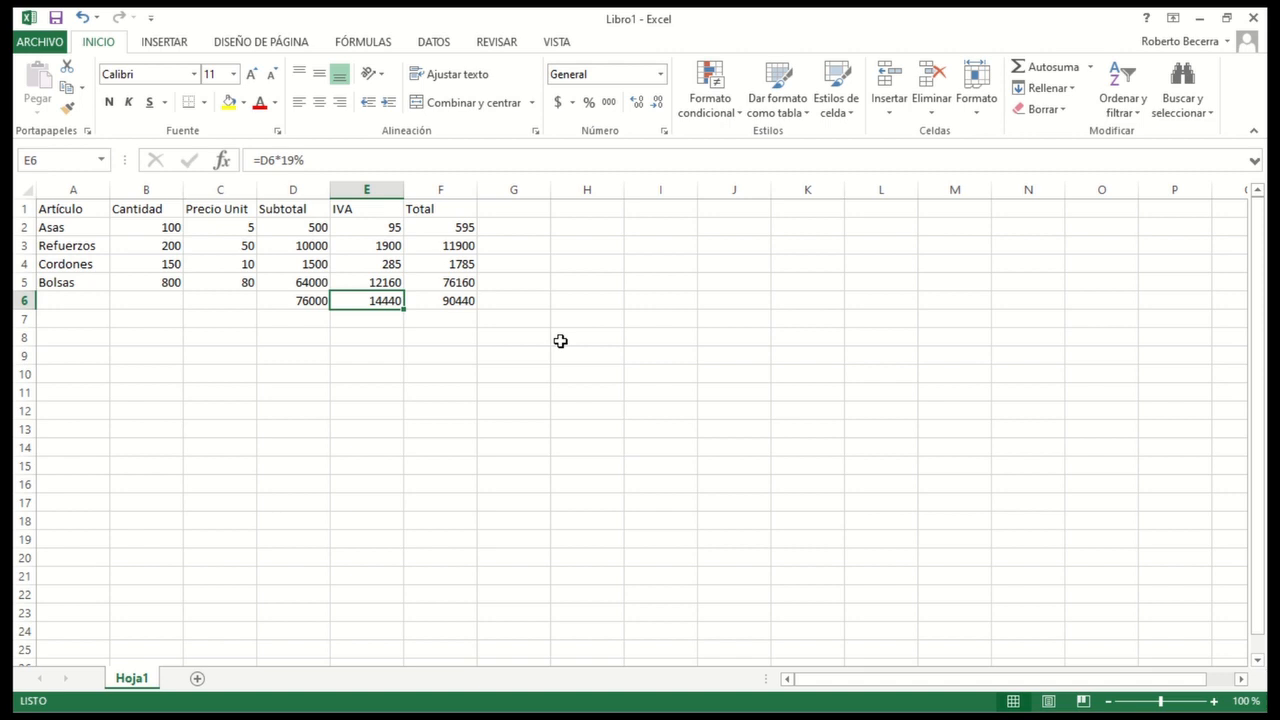
key(Left)
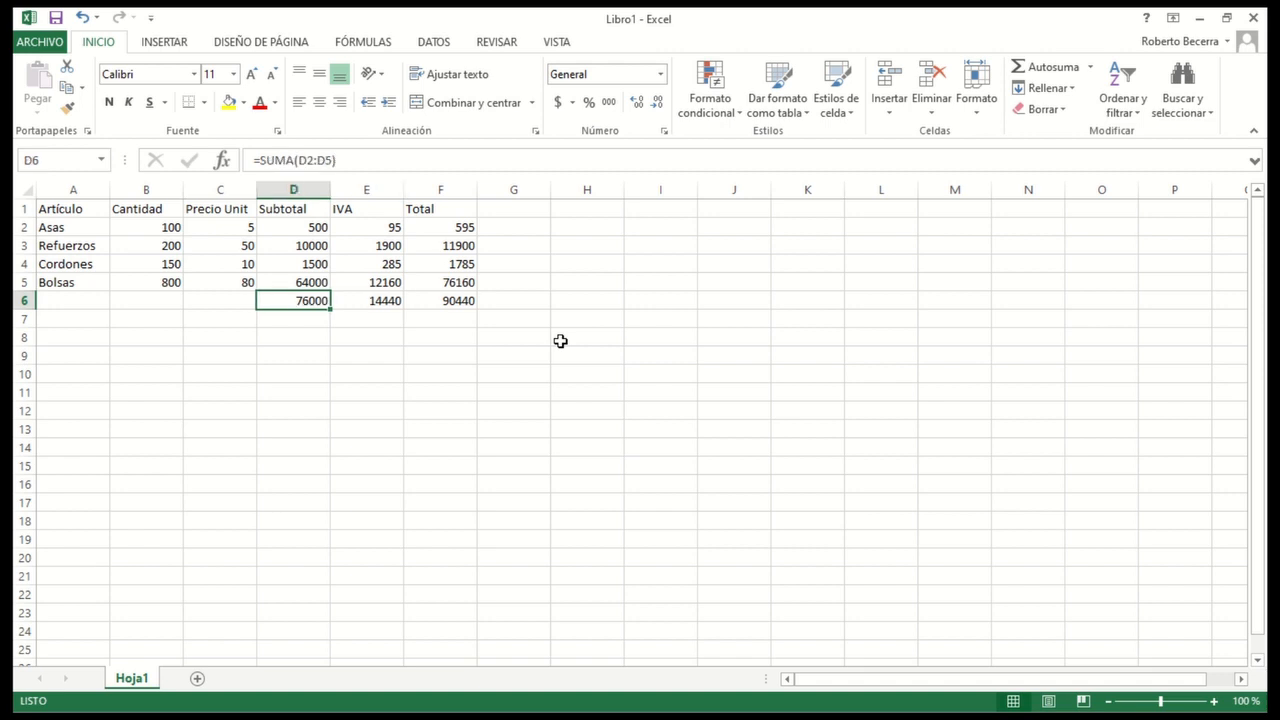
key(Right)
key(Delete)
key(Right)
key(Delete)
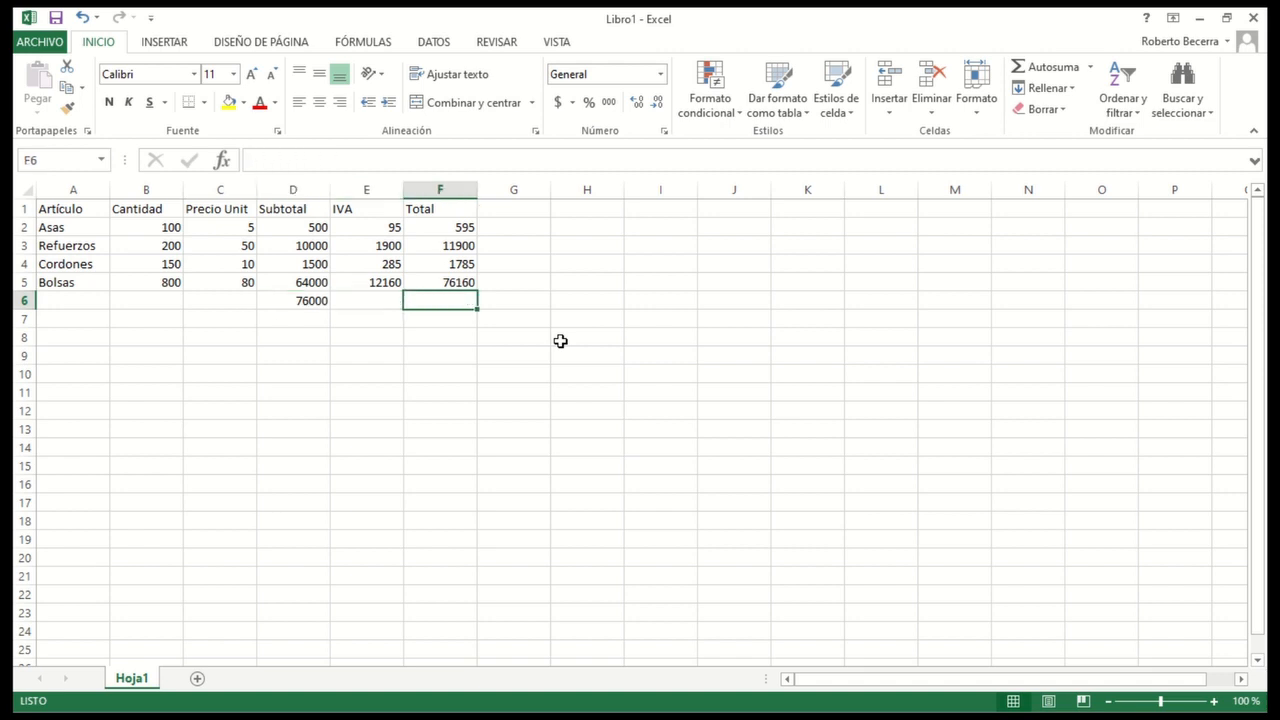
Step: Add up the IVA column in E6 with AutoSum, using =SUMA(E2:E5)
key(Left)
key(Left)
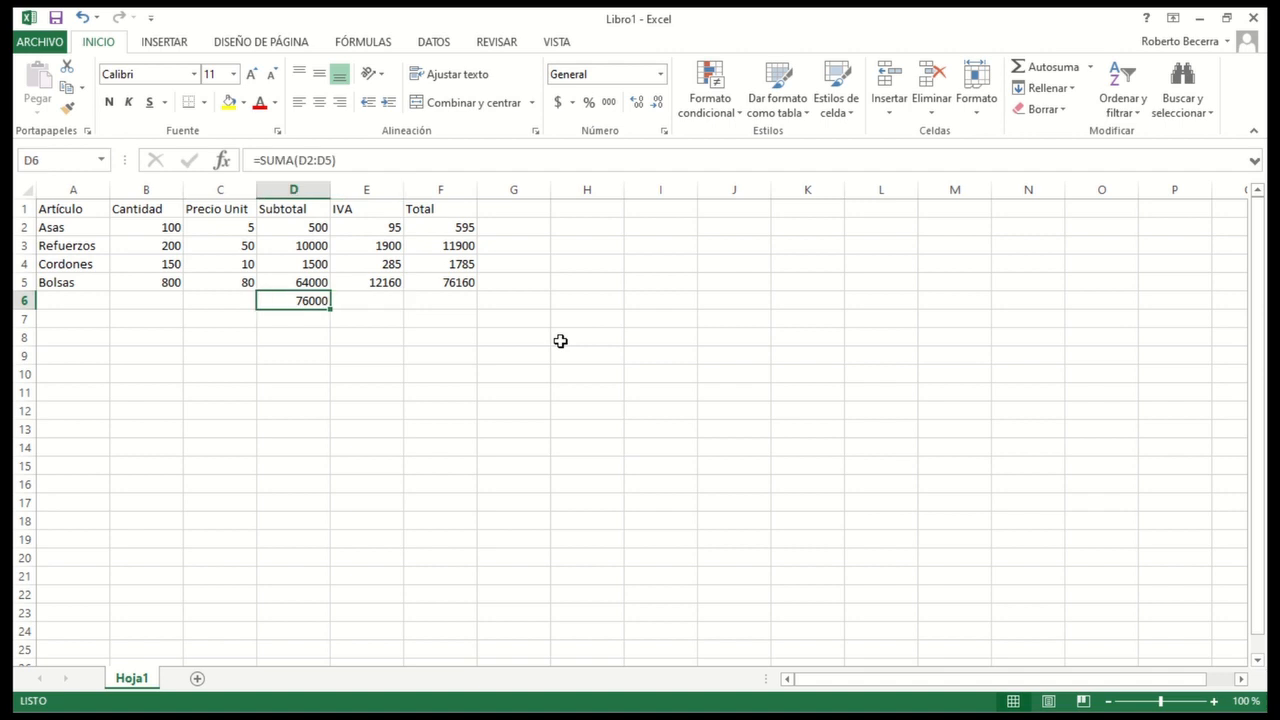
key(Right)
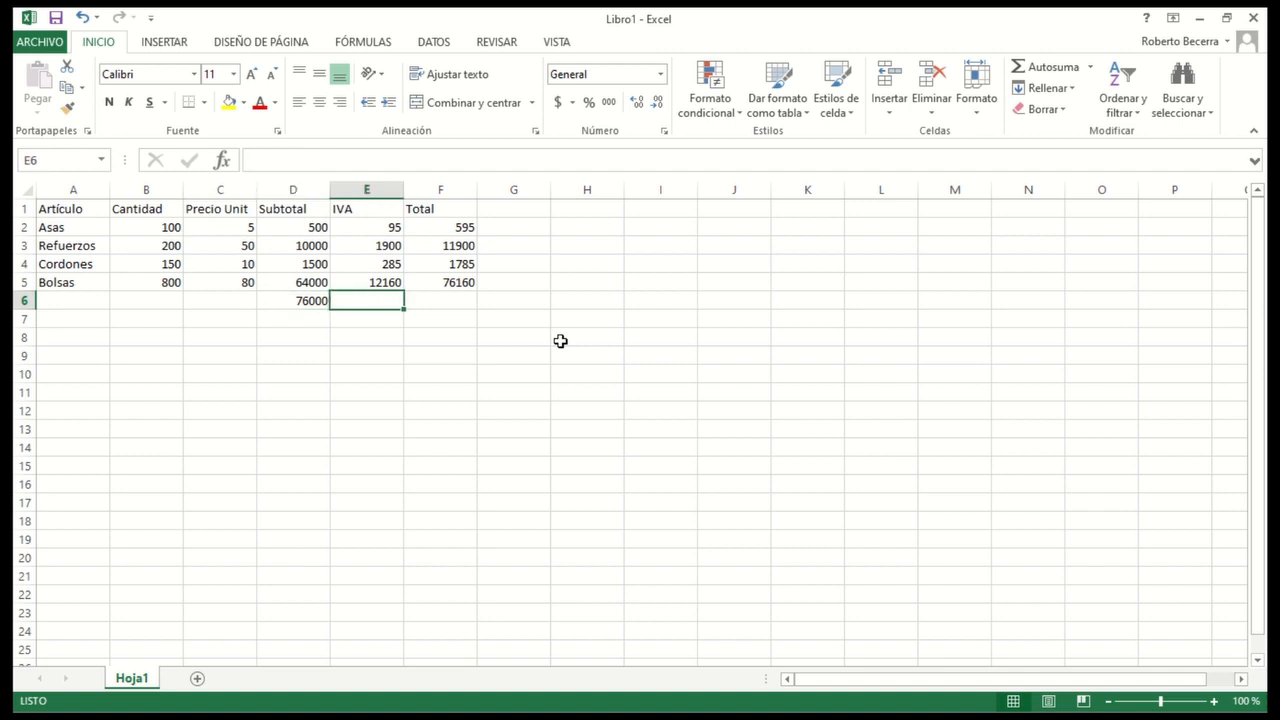
click(1047, 66)
key(Return)
key(Up)
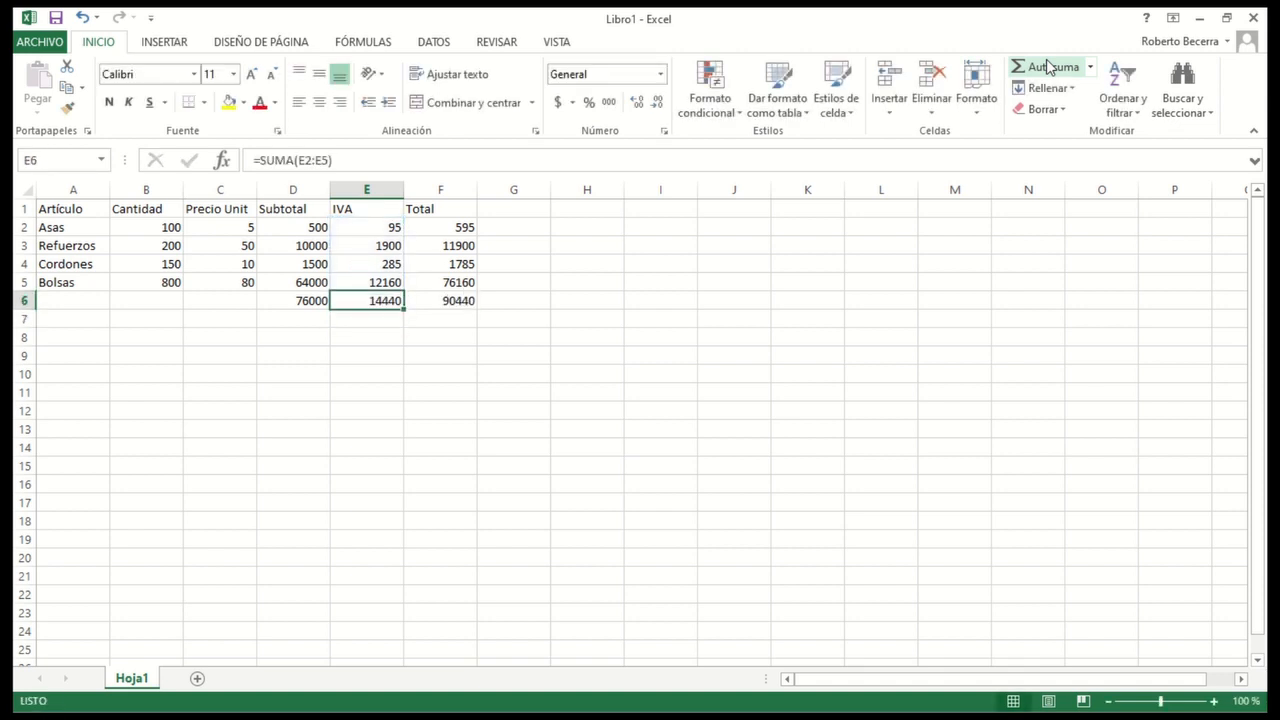
Step: Clear the automatically extended formula from F6 beneath the Total column
key(Right)
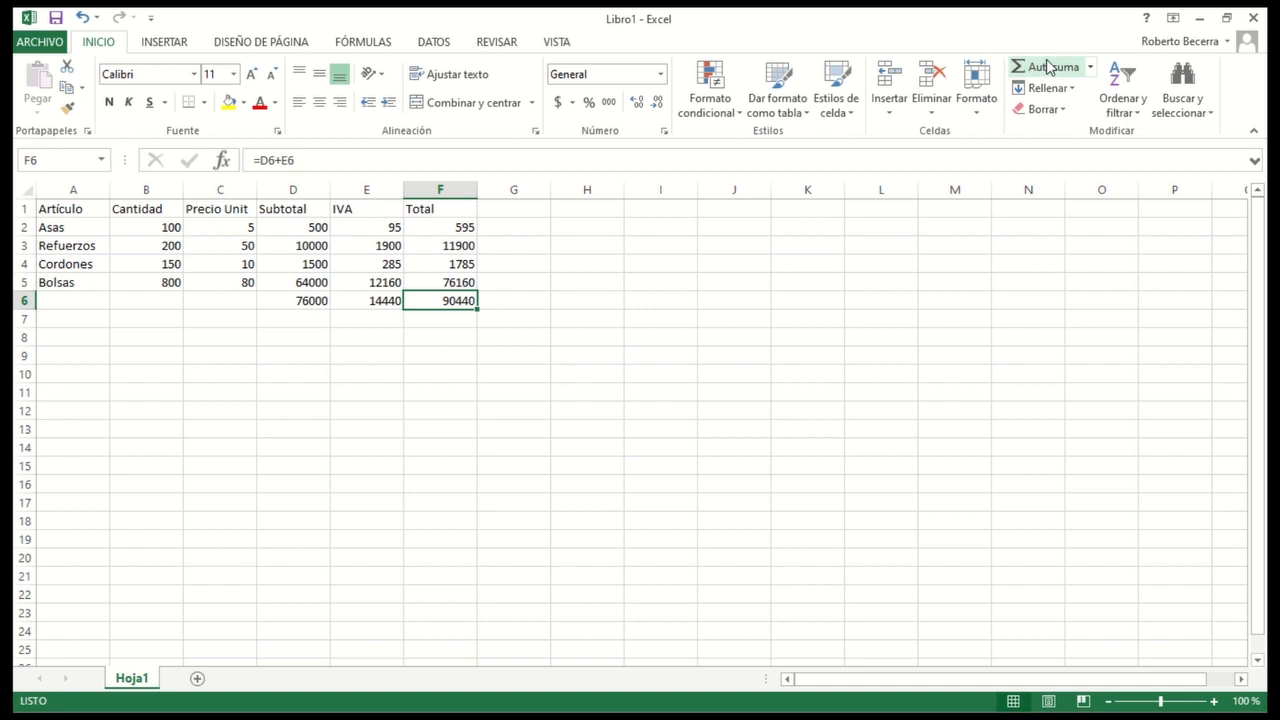
key(Up)
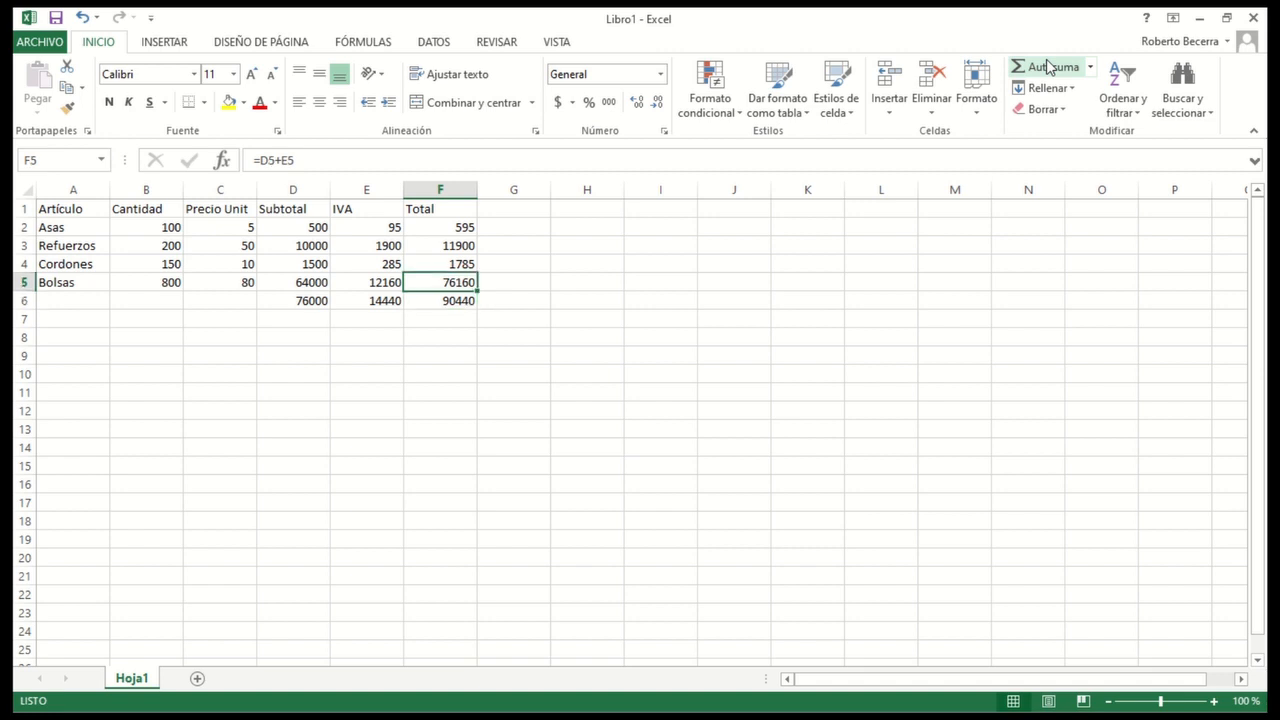
key(Down)
key(Delete)
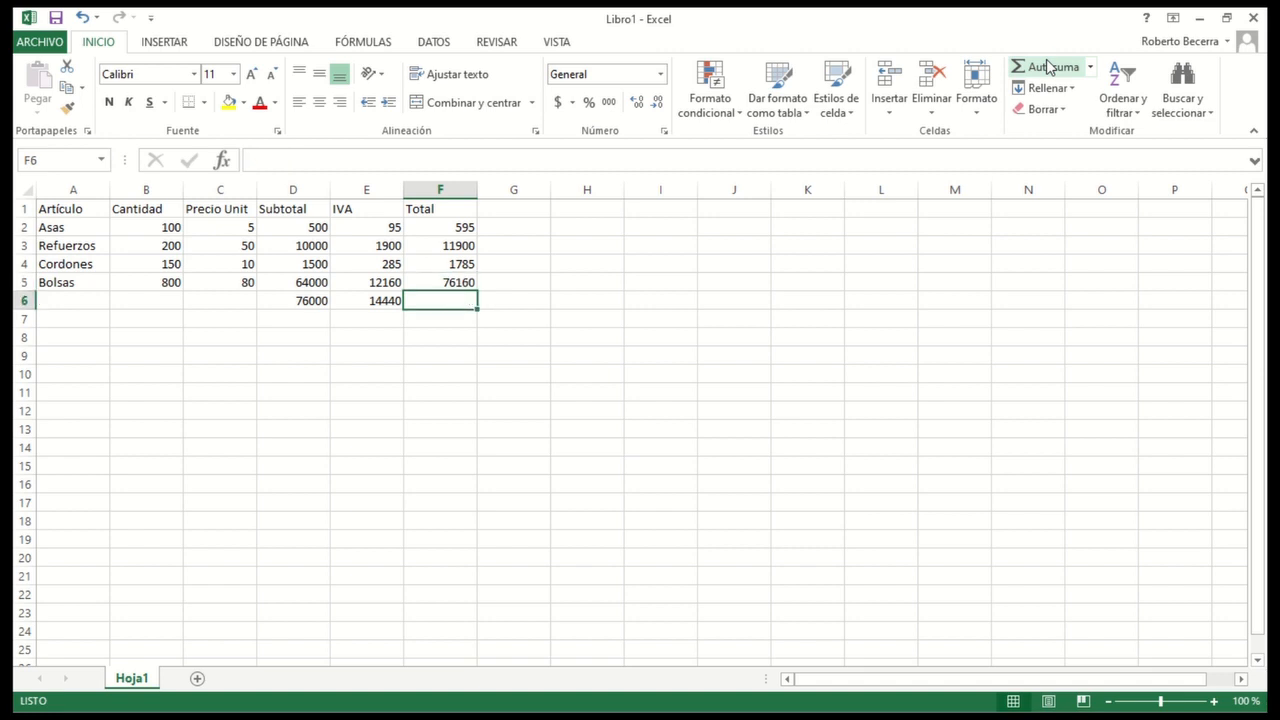
Step: Examine the sum formulas in D6 and E6 beneath the Subtotal and IVA columns
key(Up)
key(Left)
key(Down)
key(Right)
key(Left)
key(Left)
key(Right)
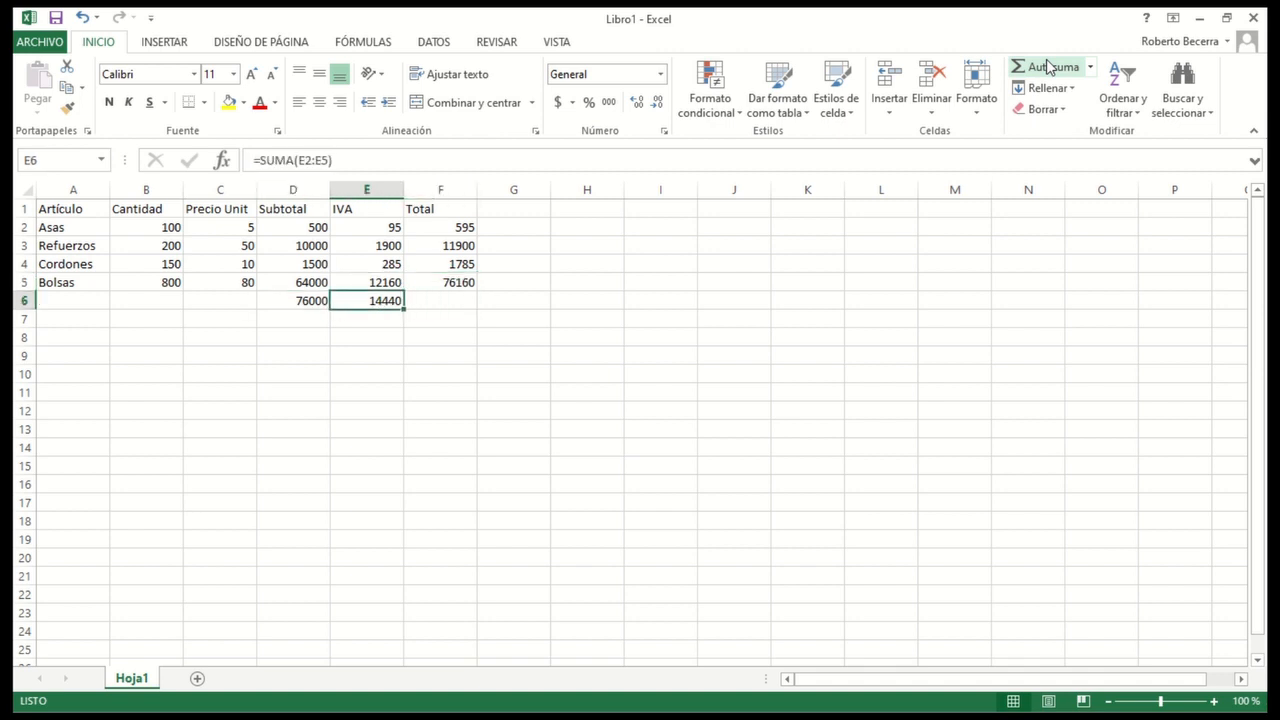
key(Right)
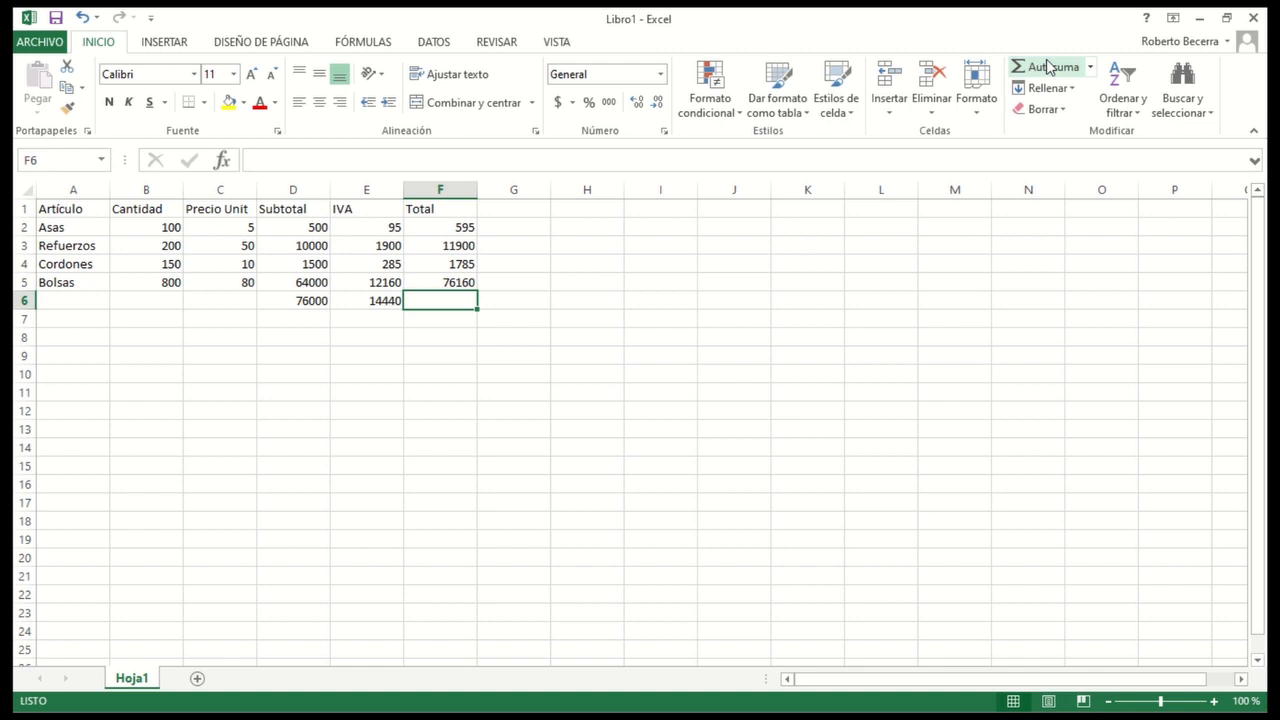
key(Left)
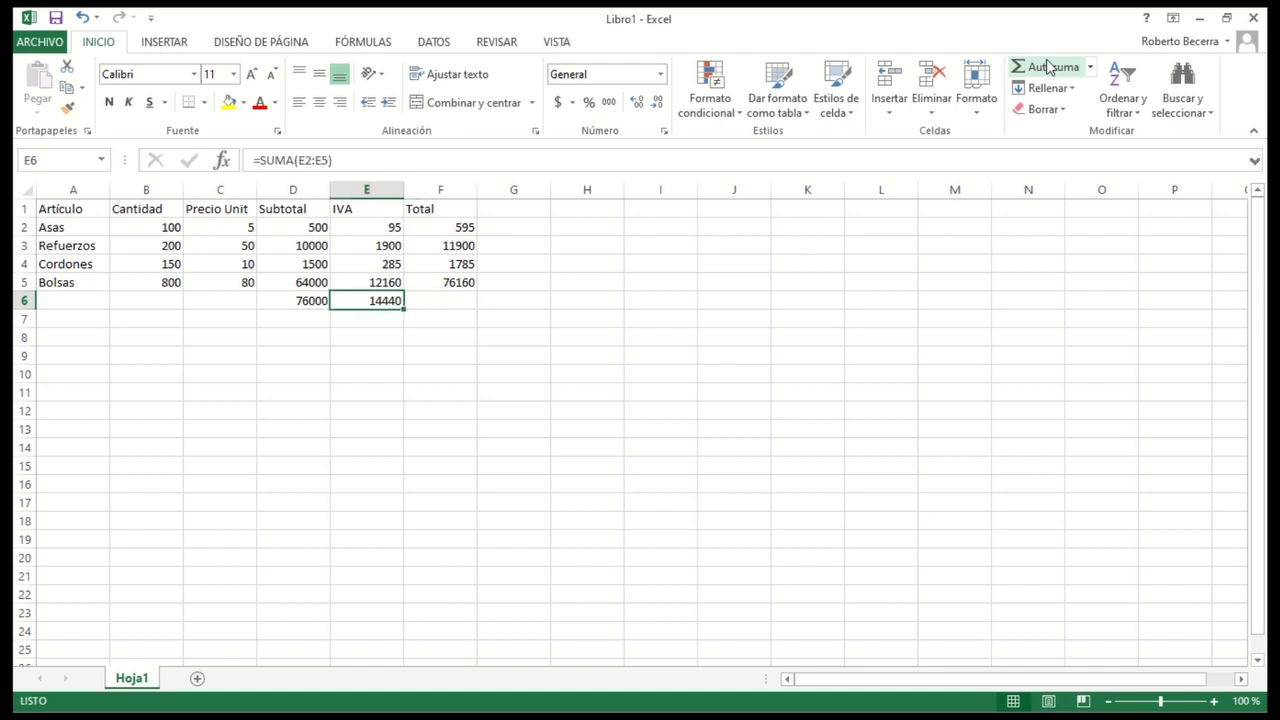
key(Right)
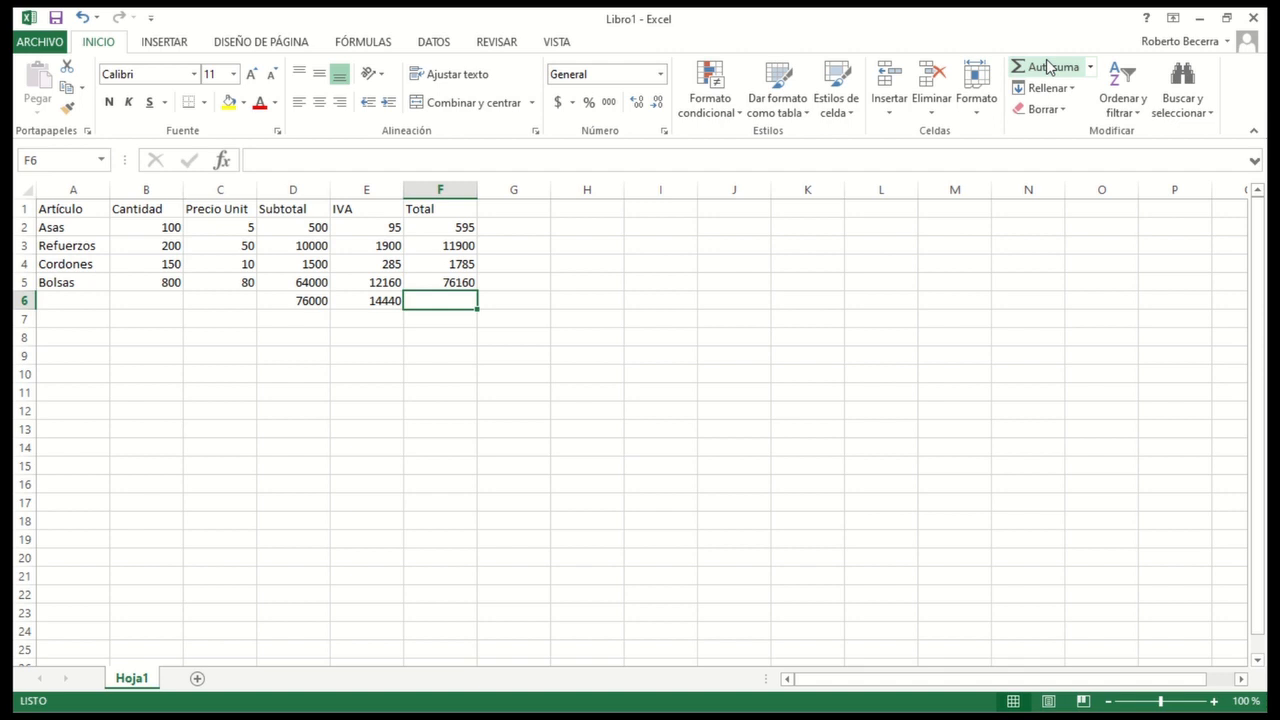
Step: Enter the formula =suma(F2:F5) in F6 to add up the Total column
text(=)
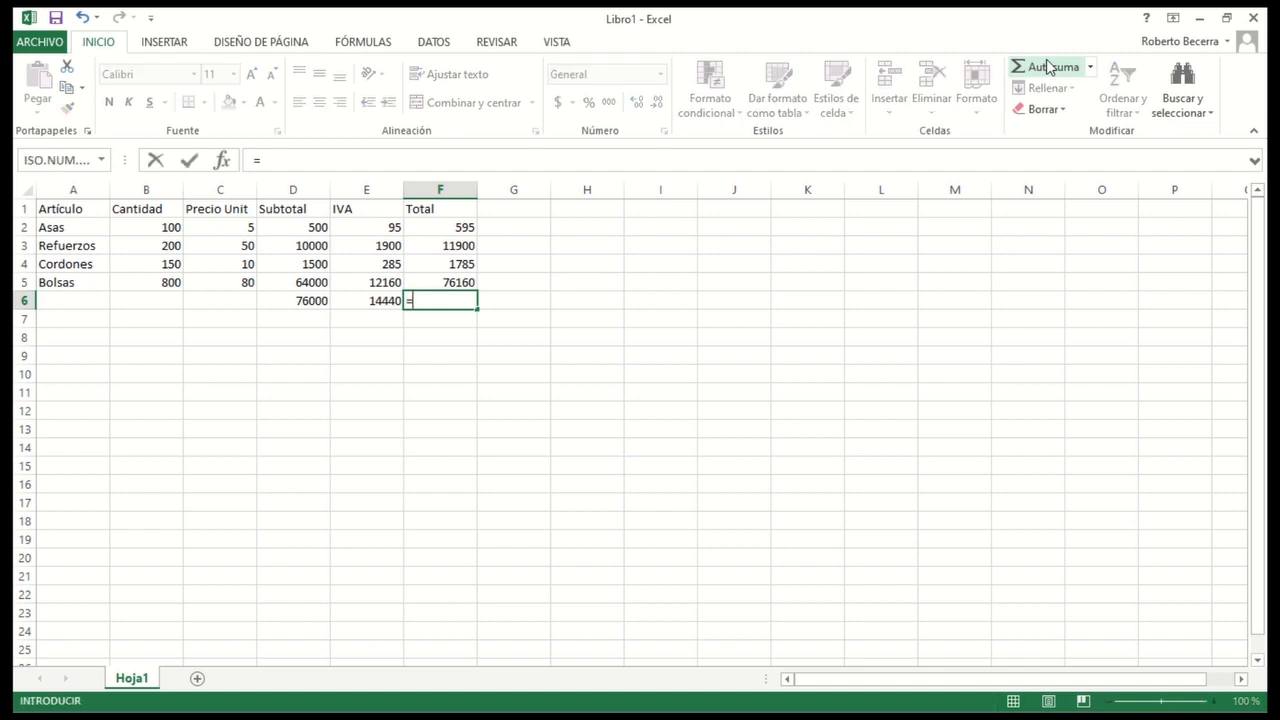
text(suma()
key(Up)
key(Up)
key(Up)
key(Up)
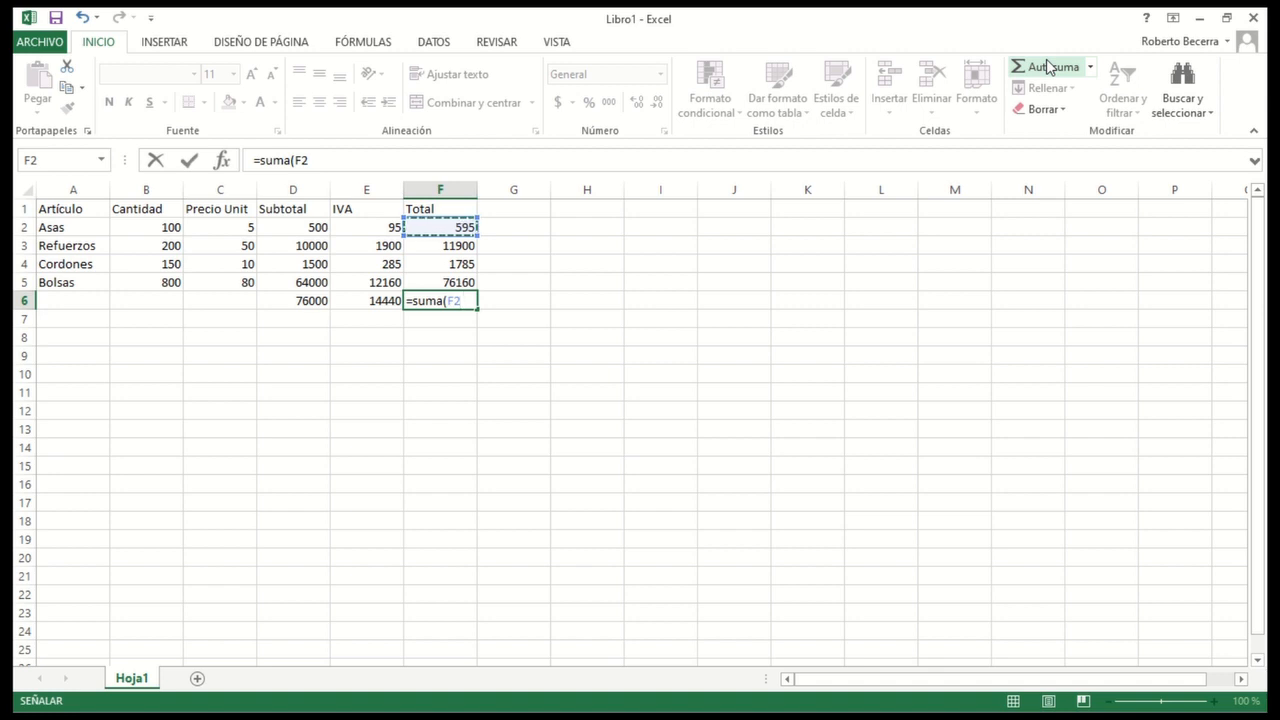
key(shift+Down)
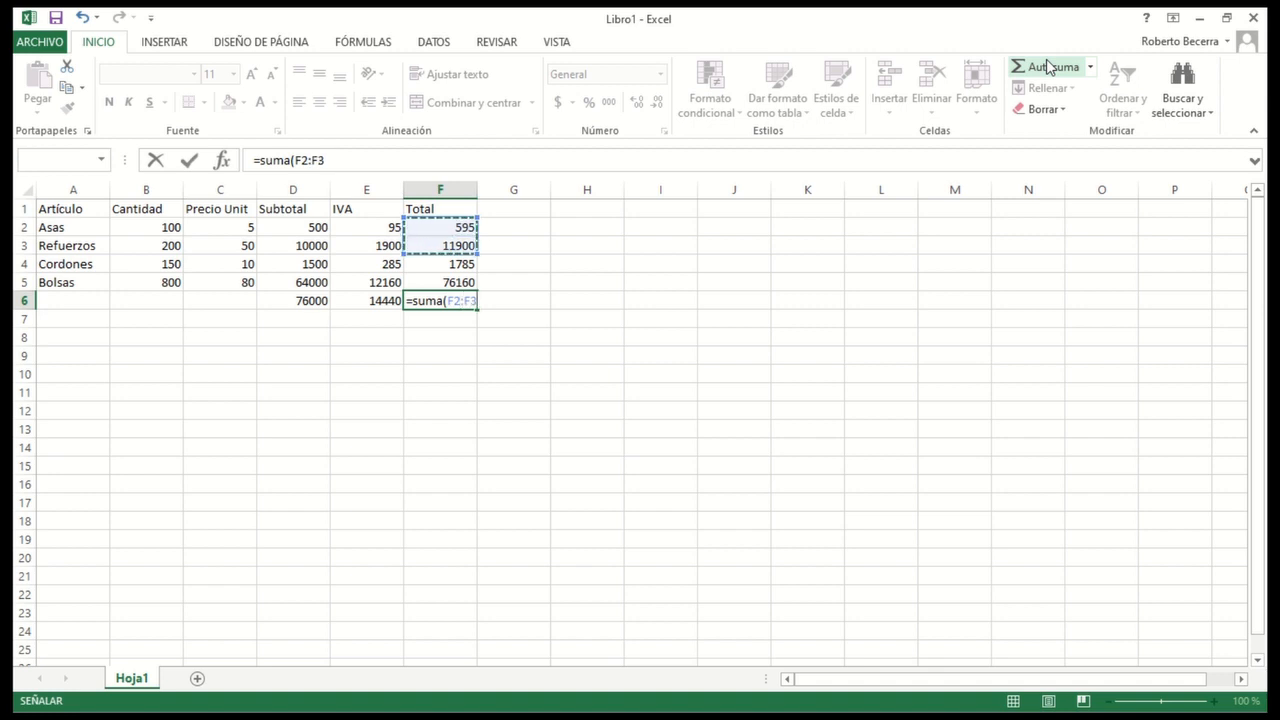
key(shift+Down)
key(shift+Down)
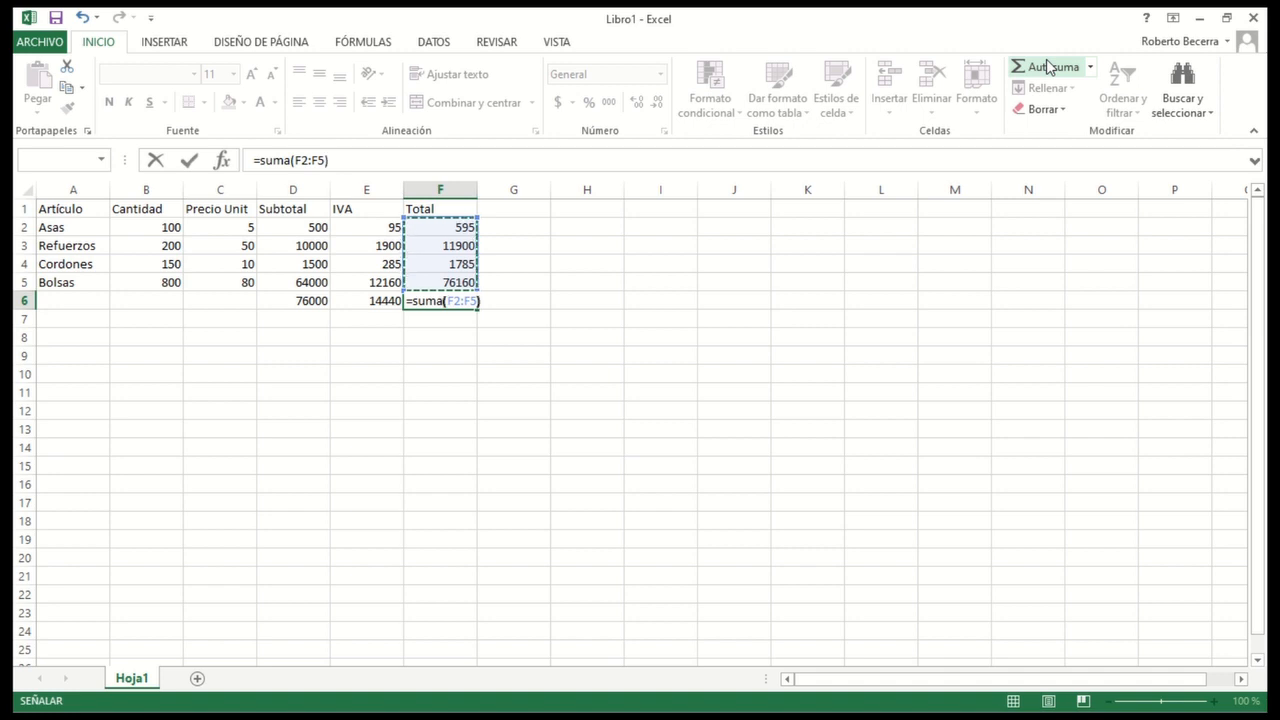
text())
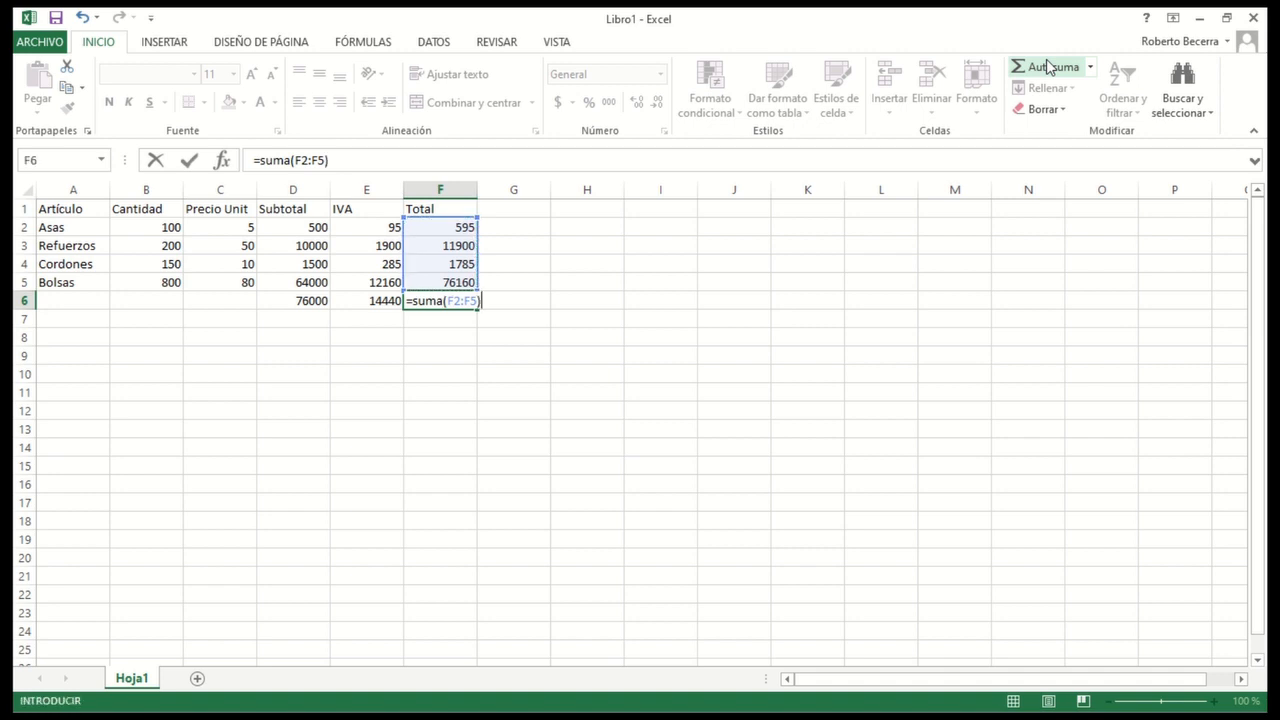
key(Return)
key(Up)
key(Down)
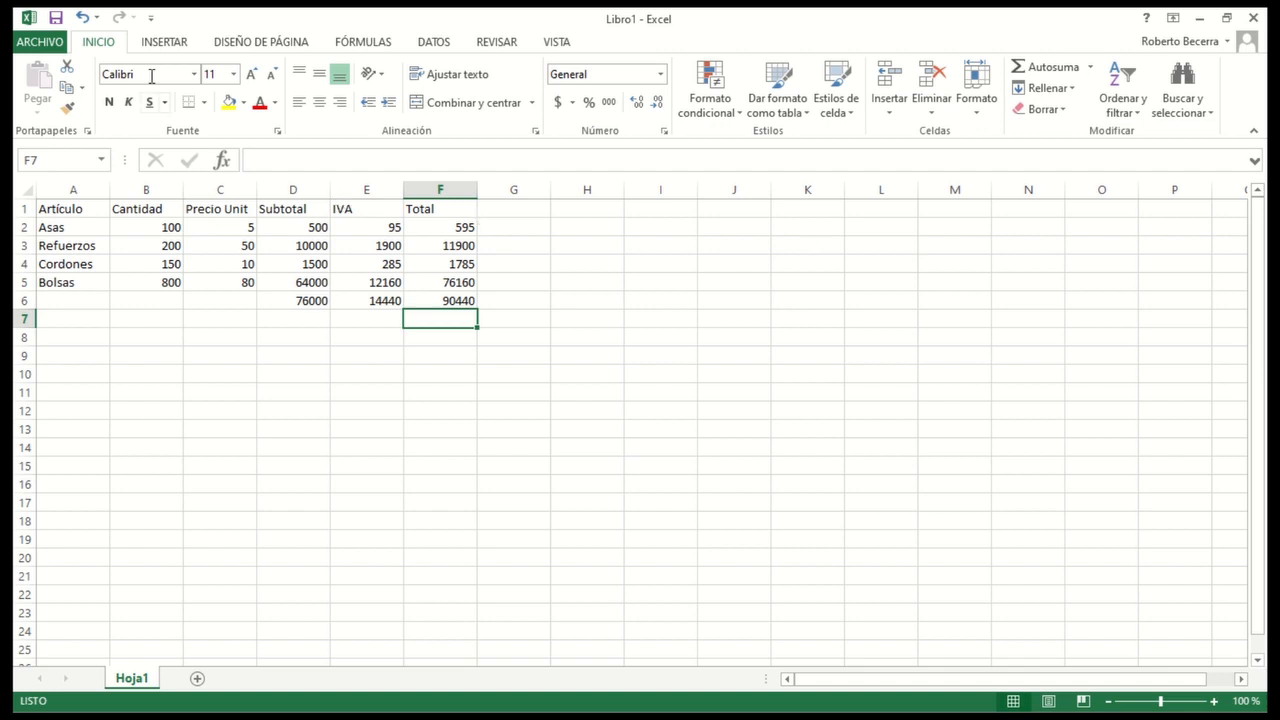
Step: Save the workbook under a new file name made up of the student's name and HPE101
click(56, 19)
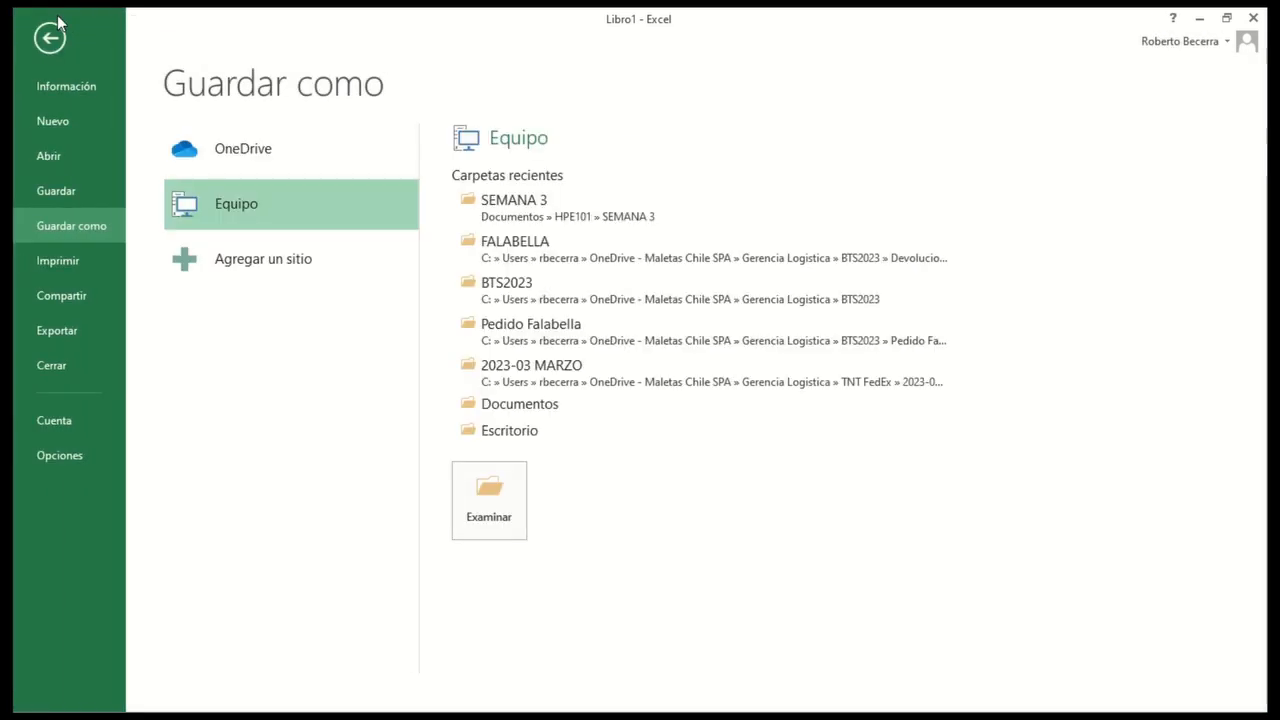
click(49, 38)
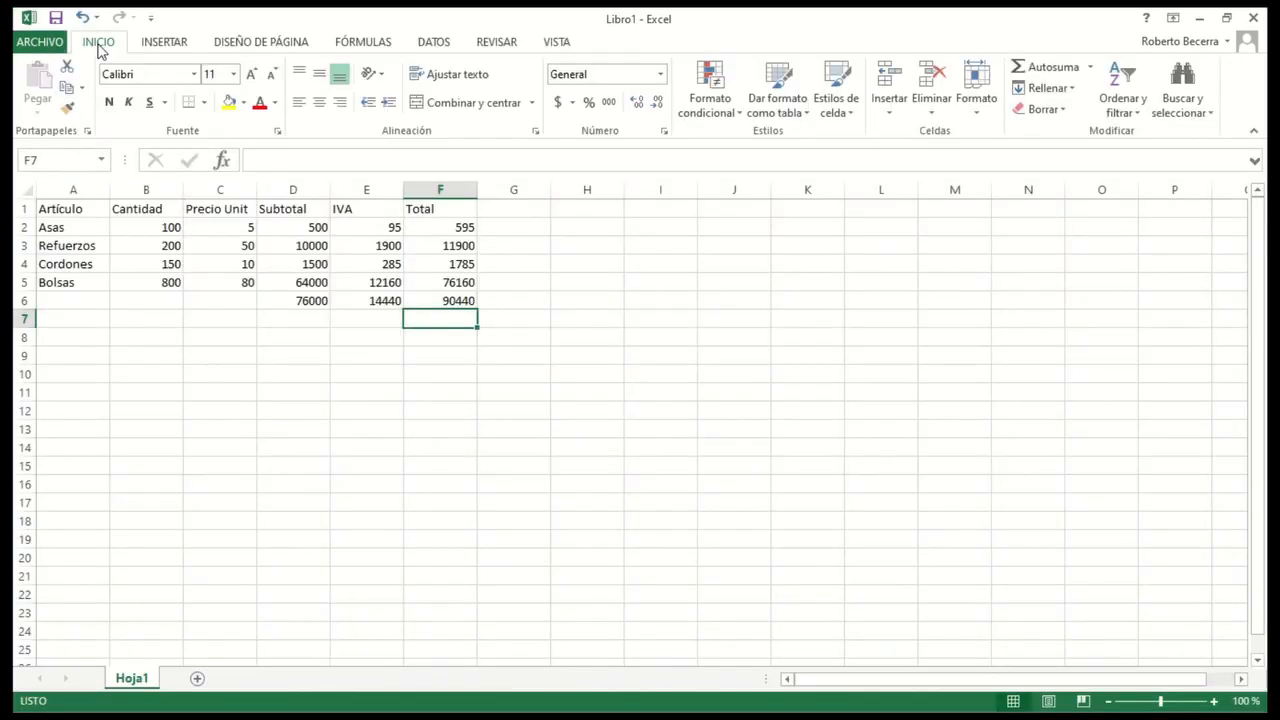
click(40, 42)
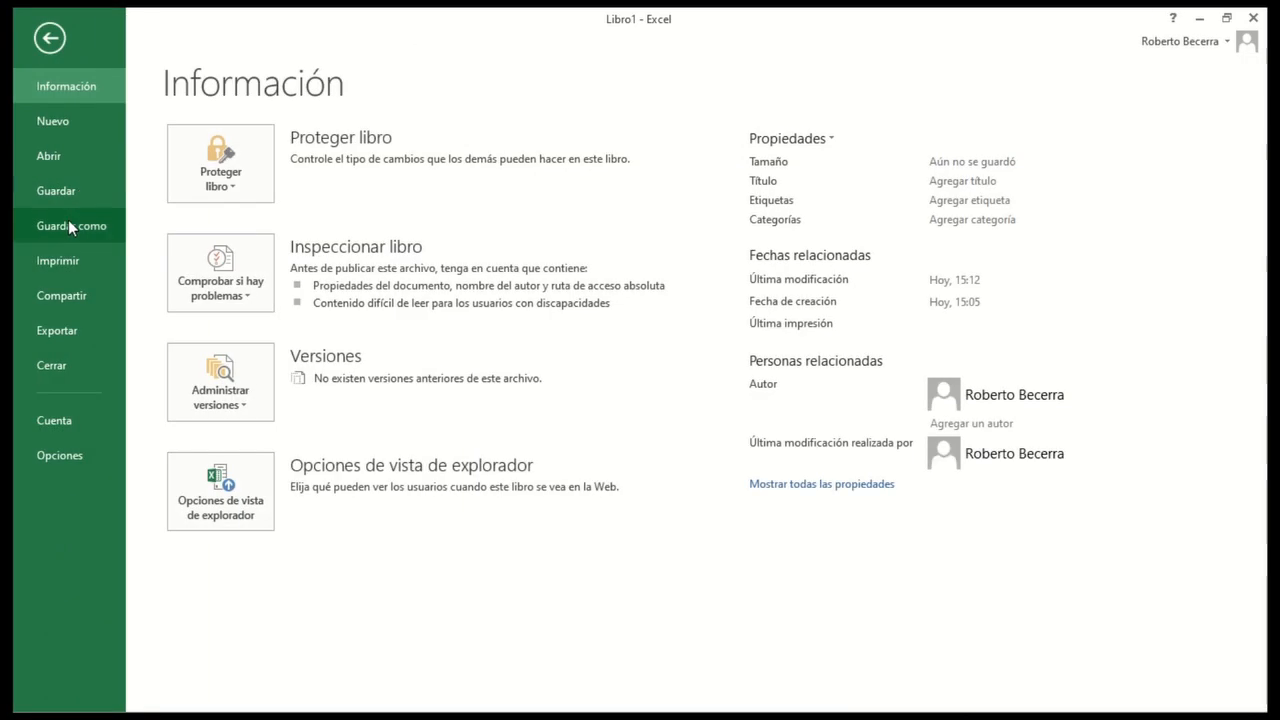
click(69, 224)
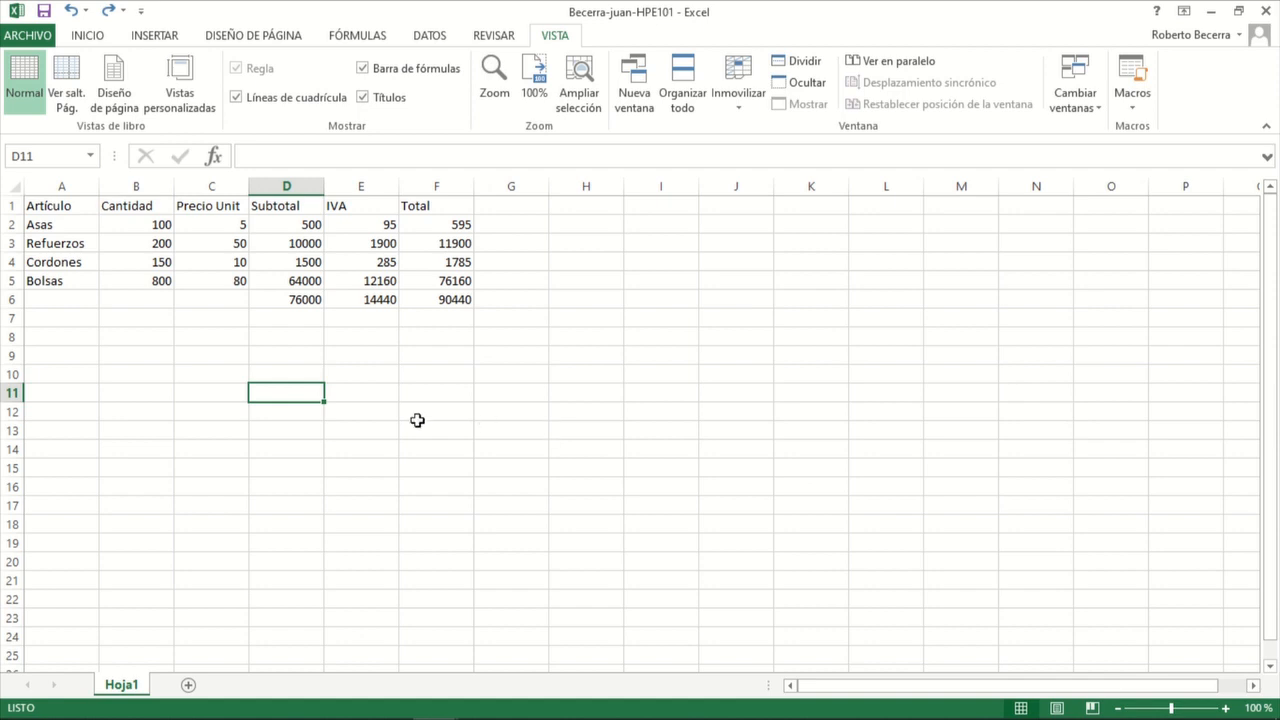
Step: Apply the accounting number format with the $ symbol to the price and amount cells C2:F6
click(200, 336)
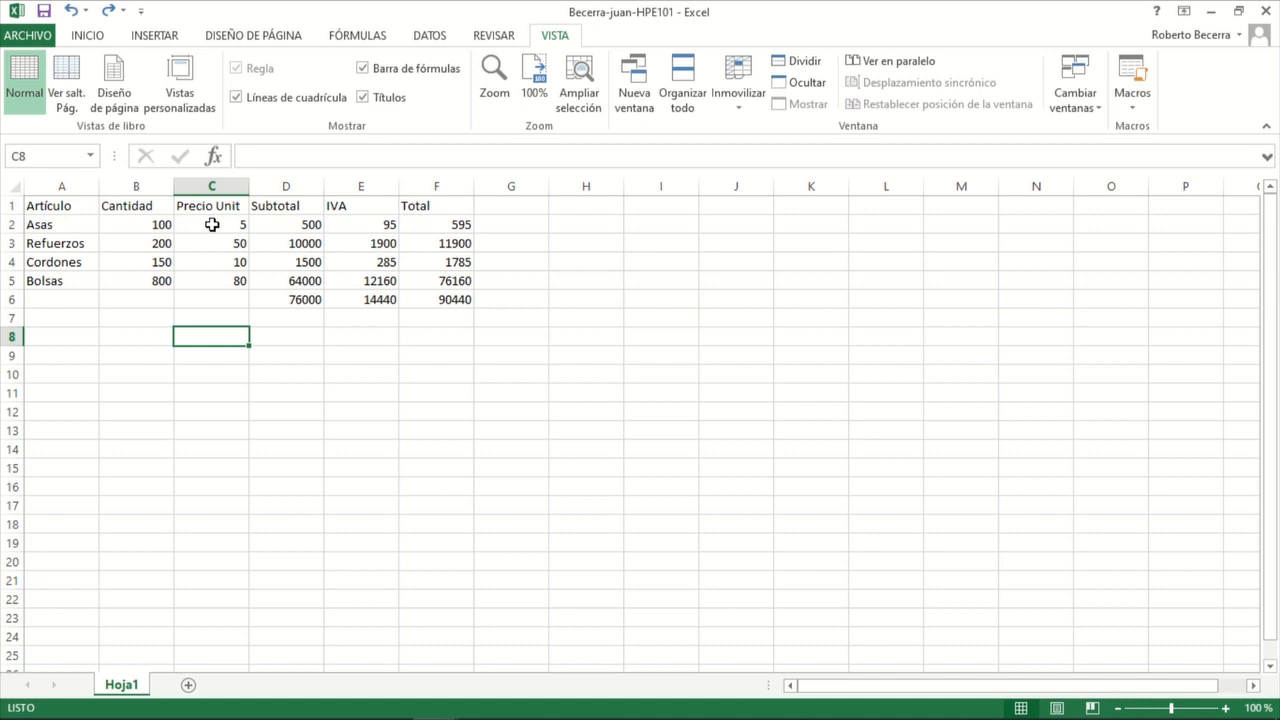
drag(212, 224, 456, 303)
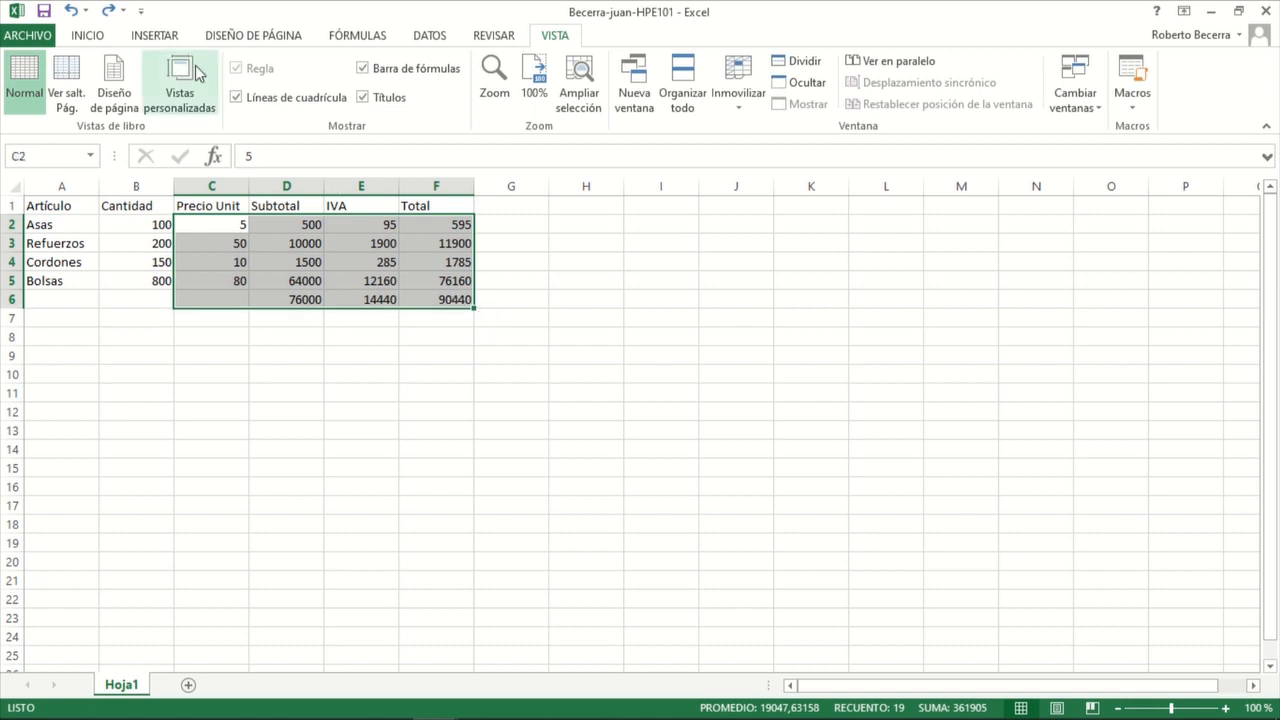
click(92, 37)
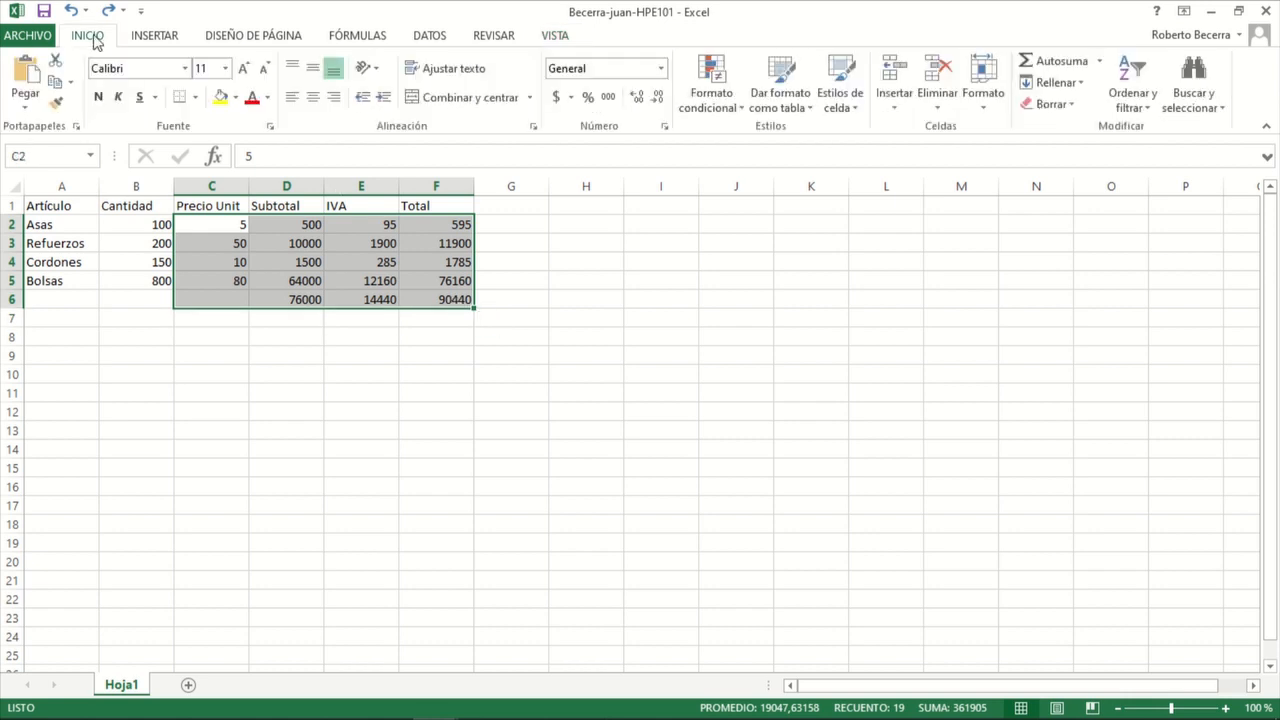
click(557, 97)
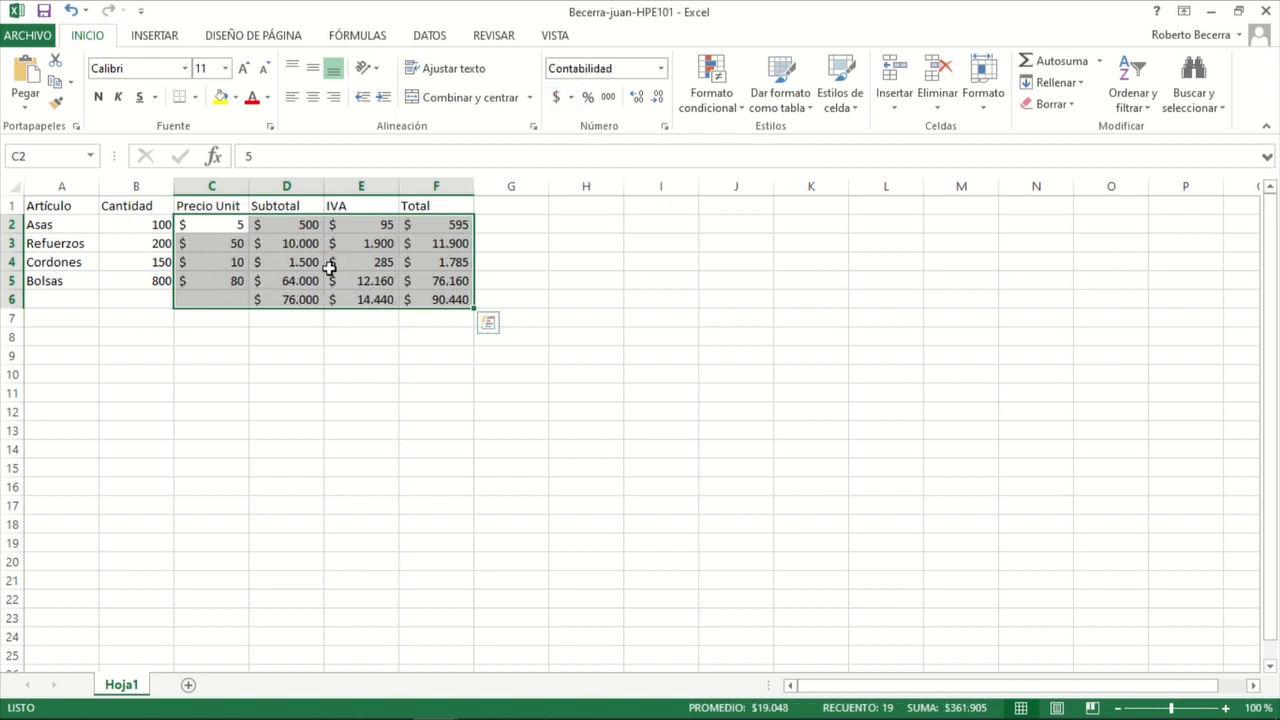
Step: Center the Cantidad values in B2:B5 horizontally
drag(126, 224, 129, 285)
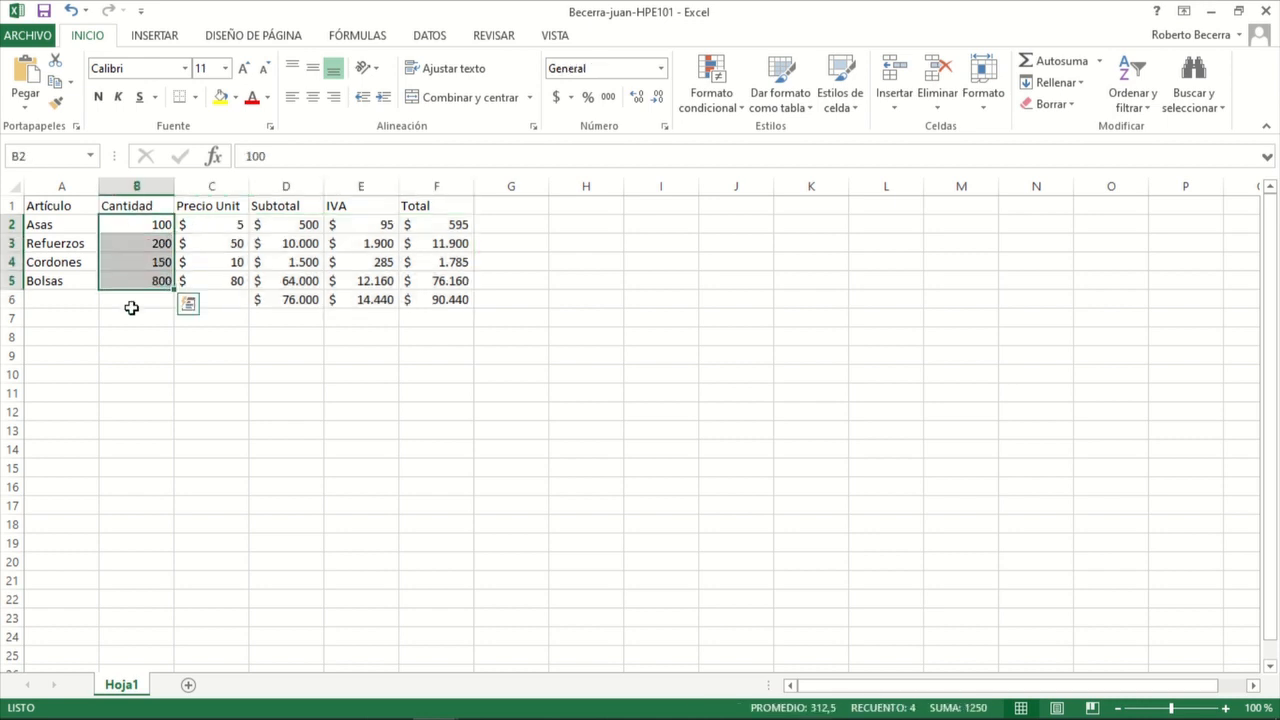
click(312, 97)
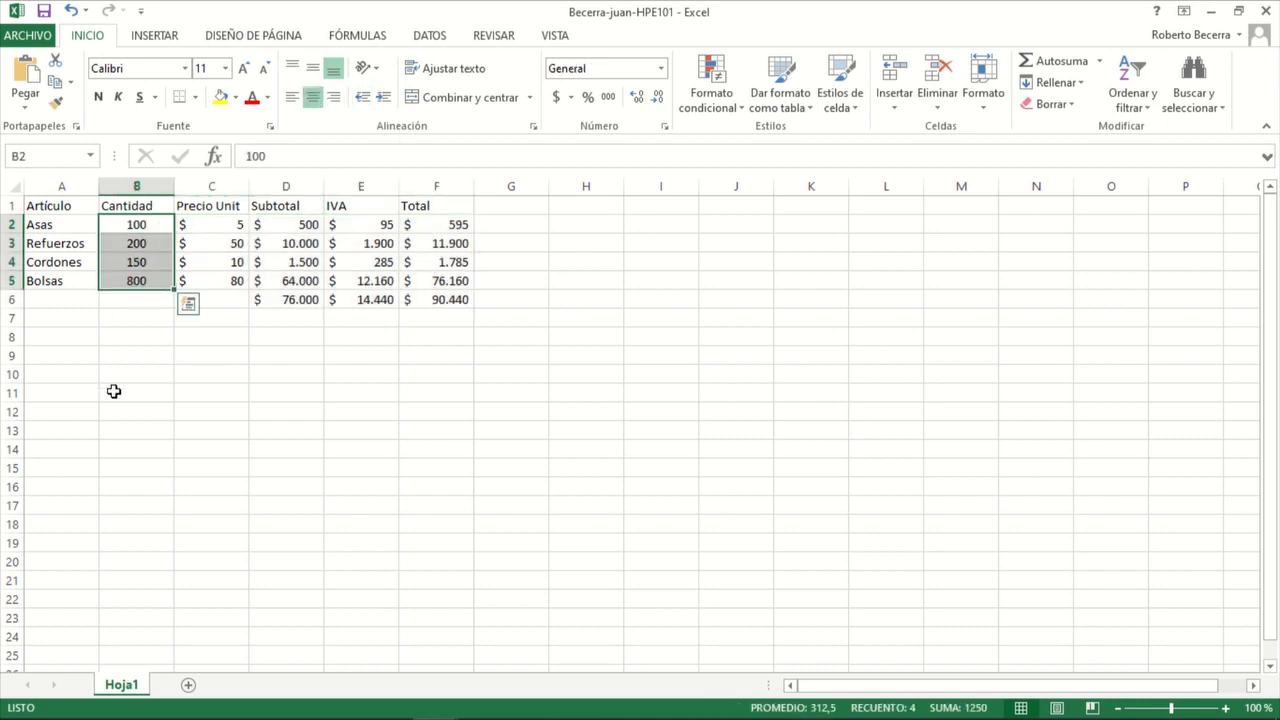
click(142, 341)
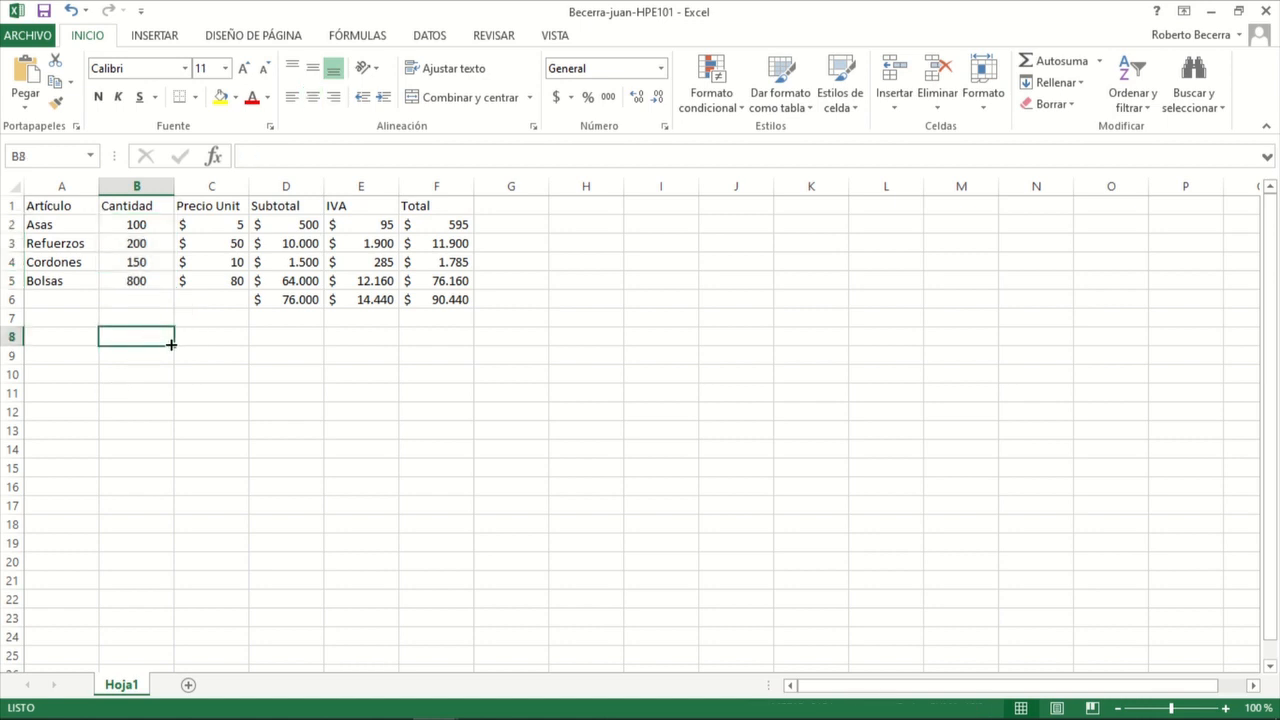
Step: Apply the Énfasis5 cell style to the header row A1:F1
drag(57, 209, 438, 207)
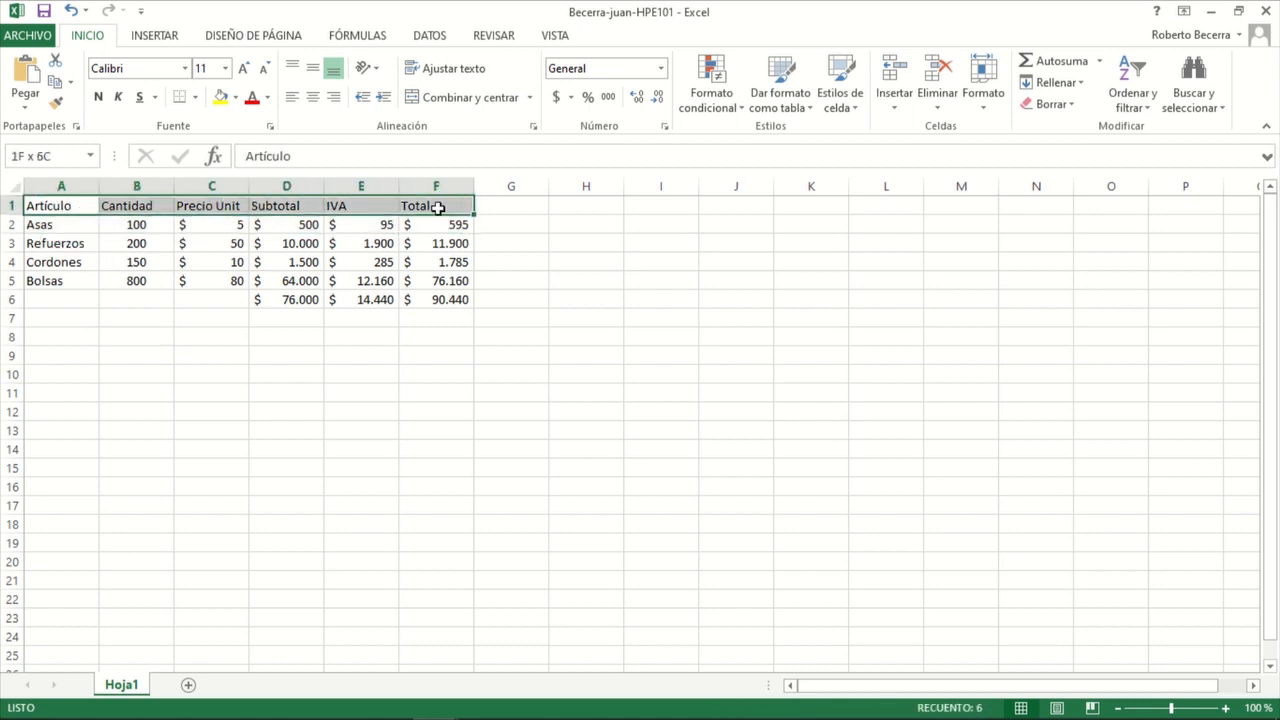
drag(438, 207, 437, 208)
click(825, 99)
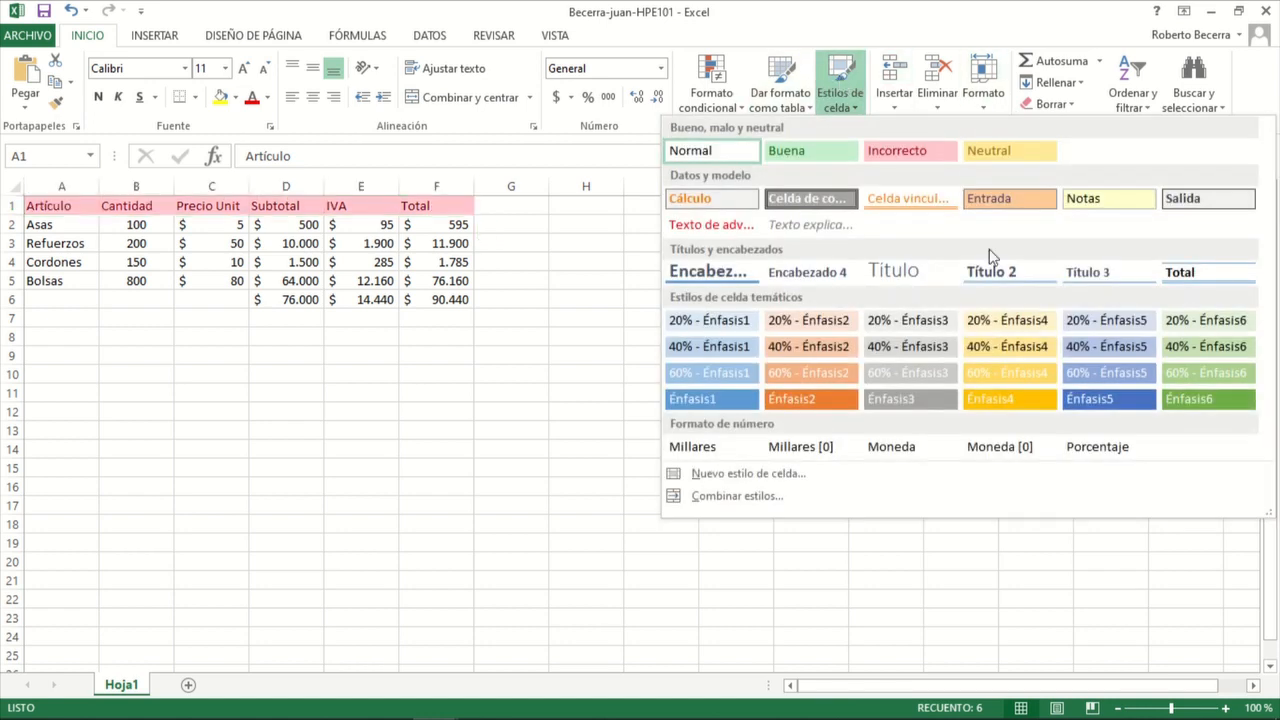
click(1105, 395)
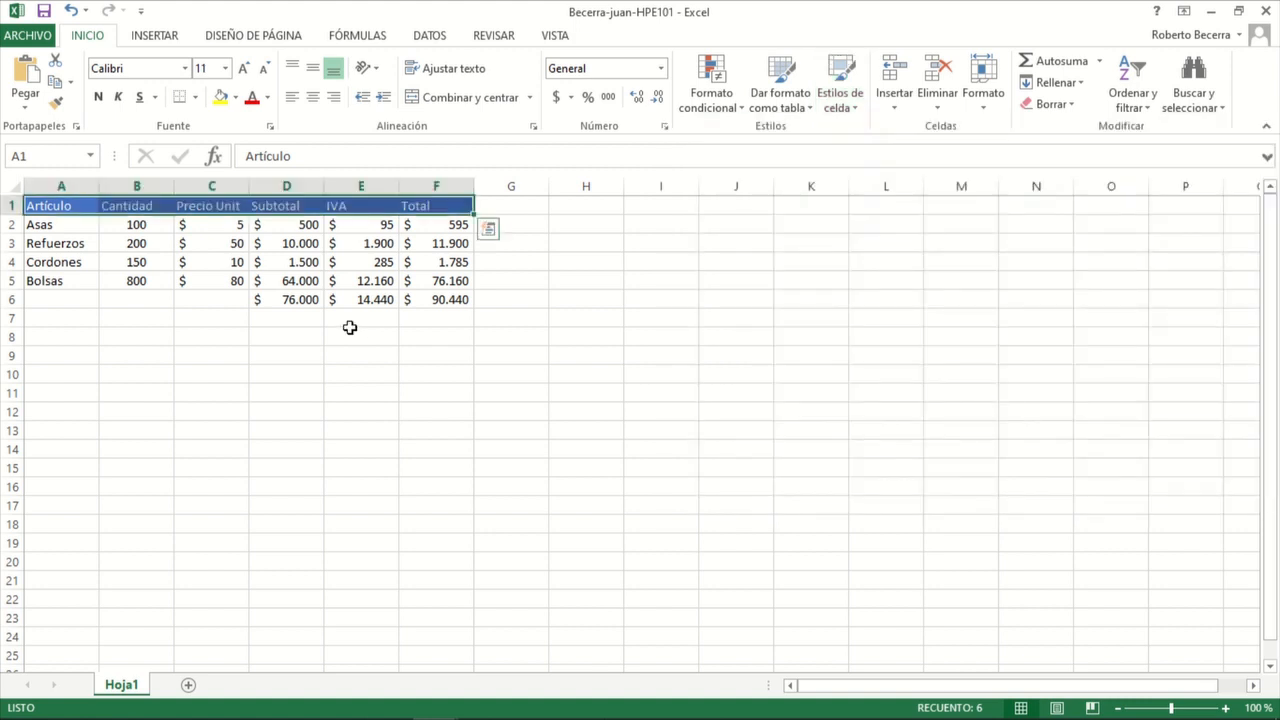
click(260, 281)
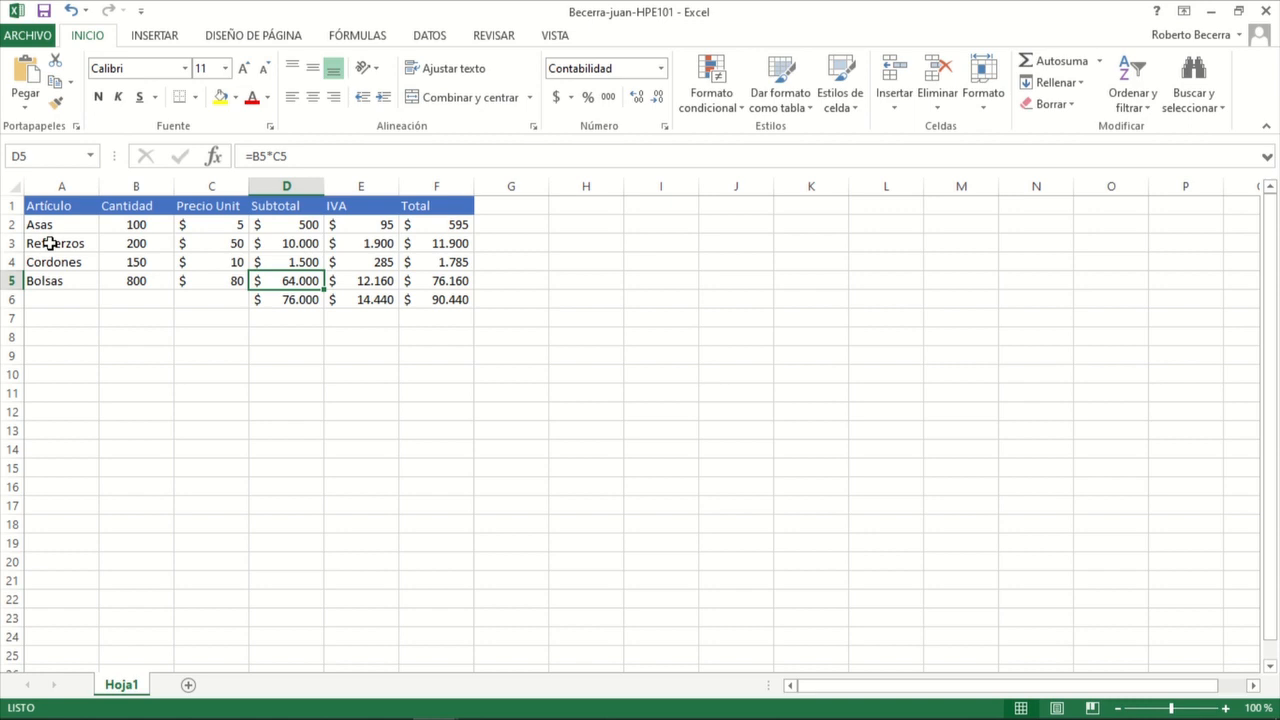
Step: Apply the 40% - Énfasis5 cell style to the Refuerzos and Bolsas rows, A3:F3 and A5:F5
drag(50, 243, 424, 250)
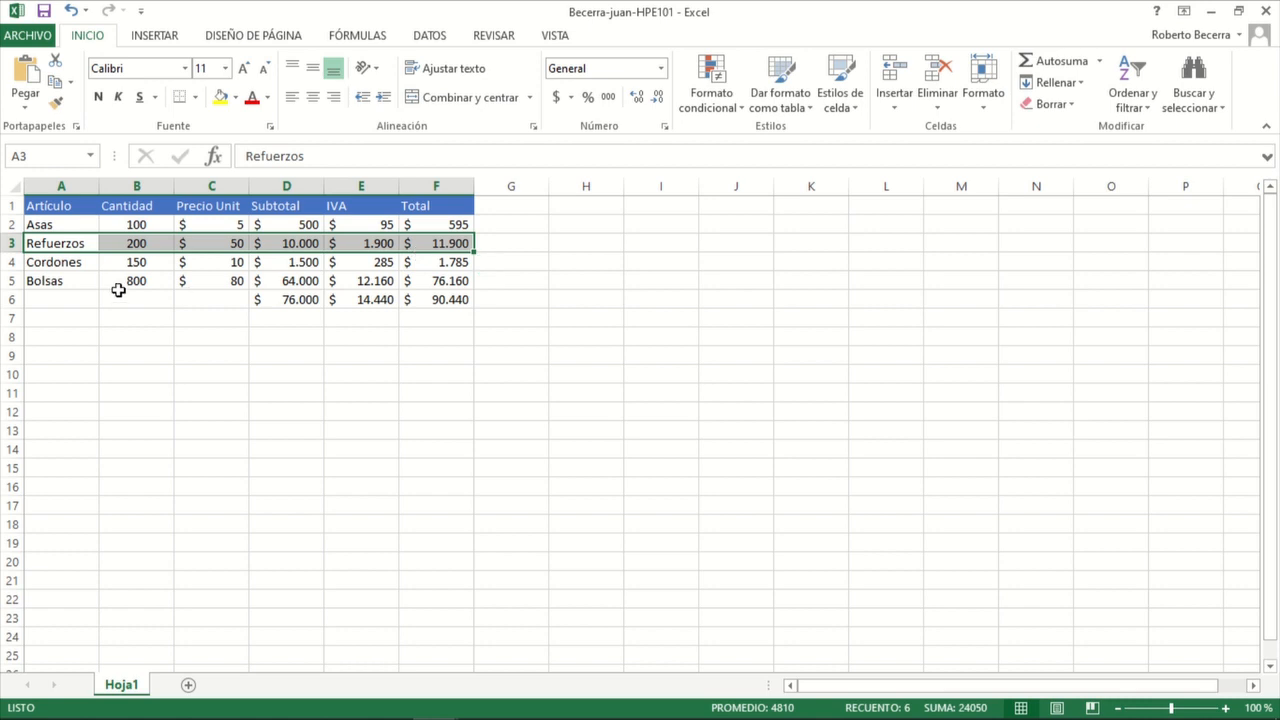
click(856, 104)
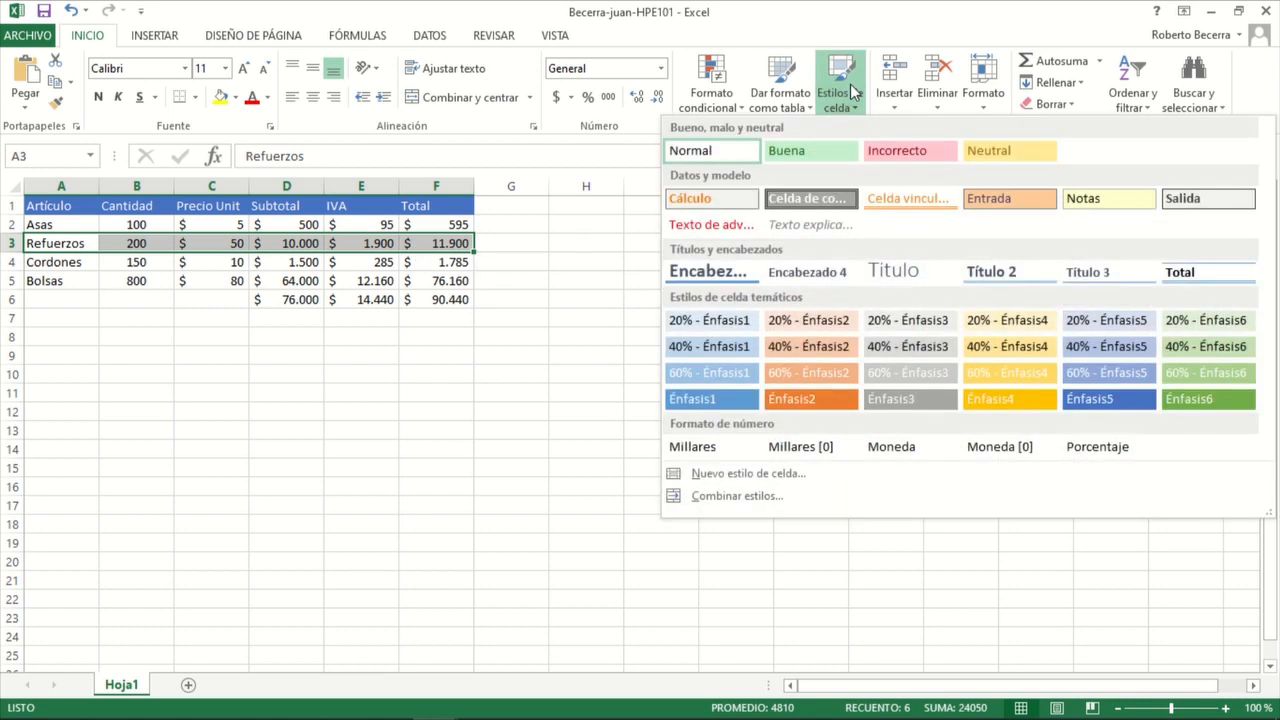
click(1102, 346)
drag(50, 281, 445, 283)
click(843, 92)
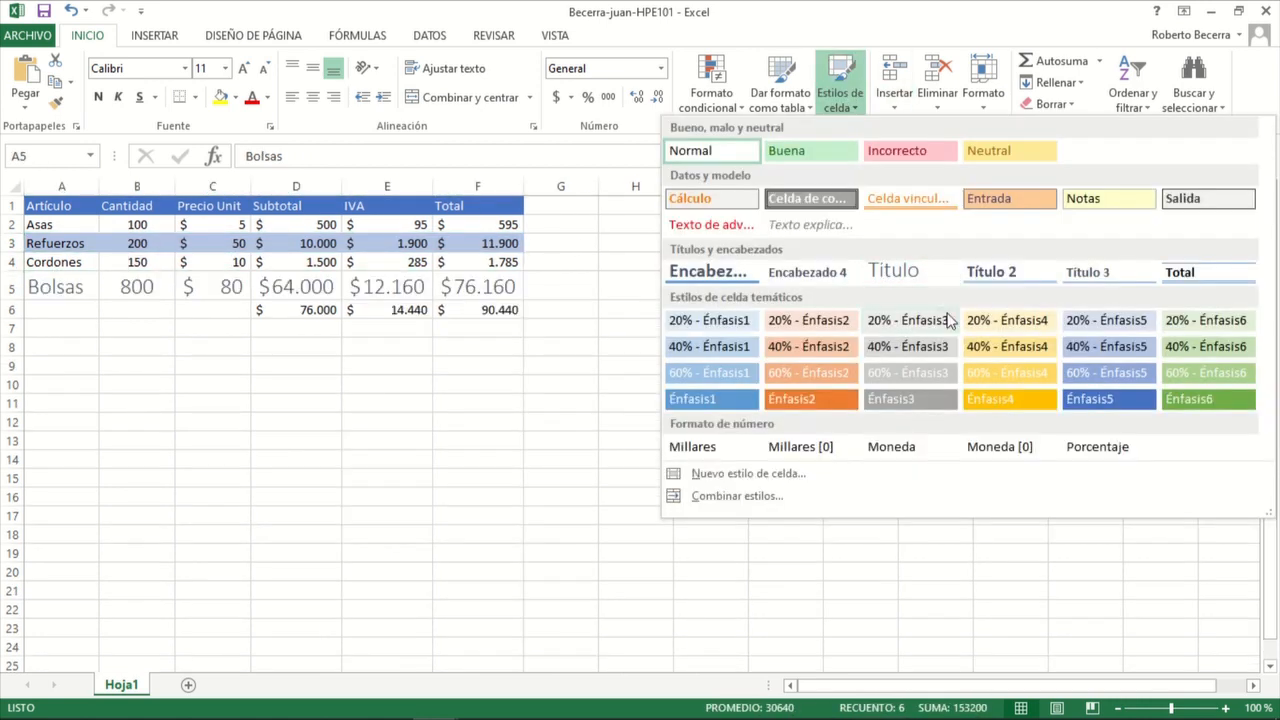
click(1090, 370)
click(394, 352)
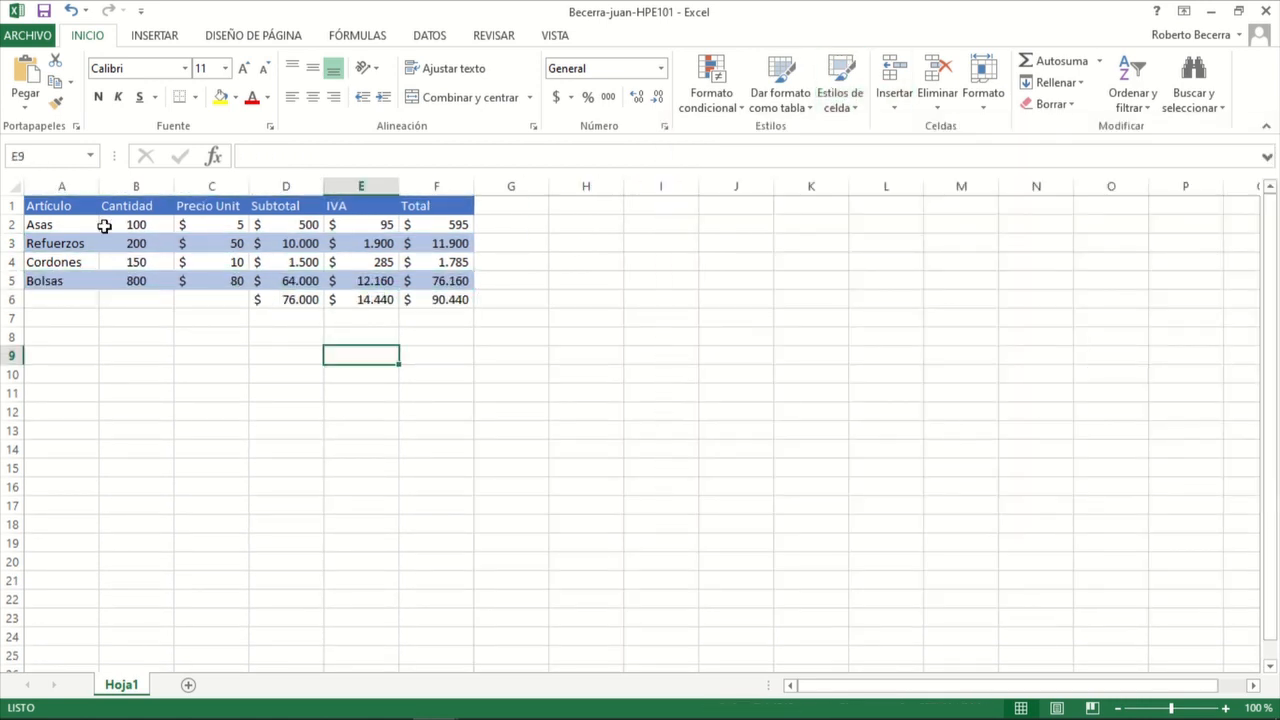
drag(81, 225, 446, 226)
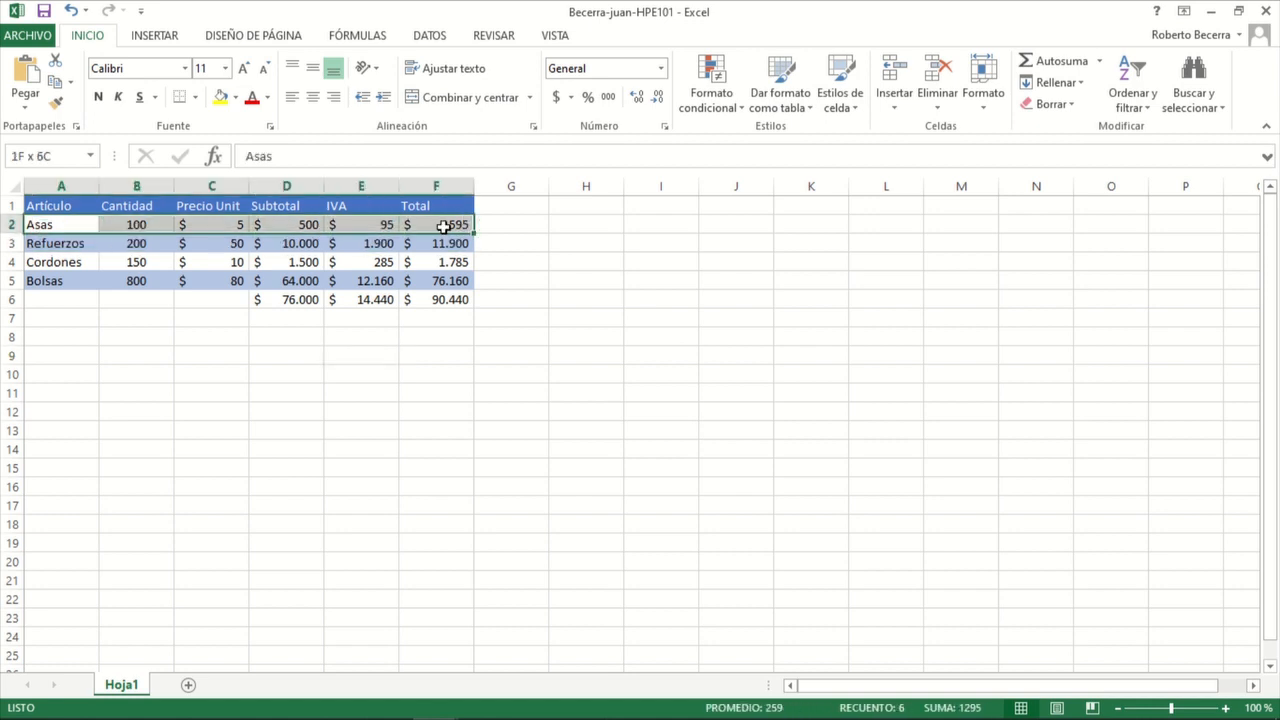
drag(65, 266, 438, 264)
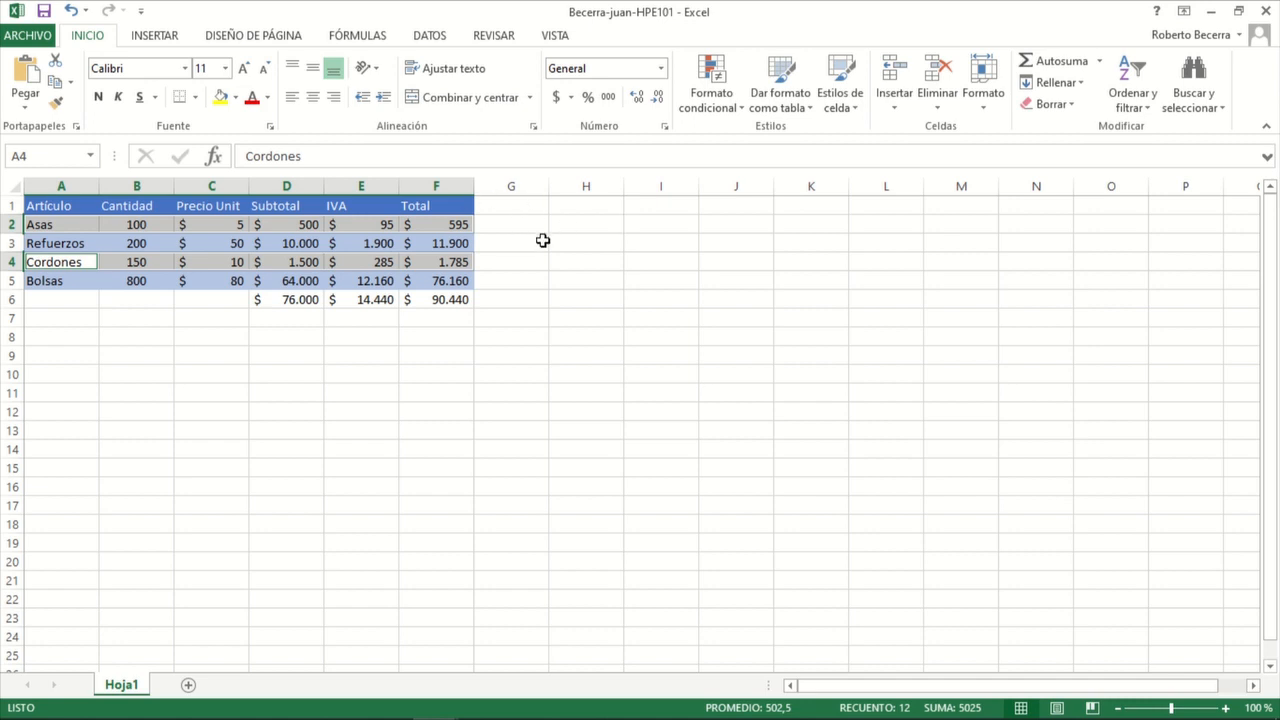
click(62, 224)
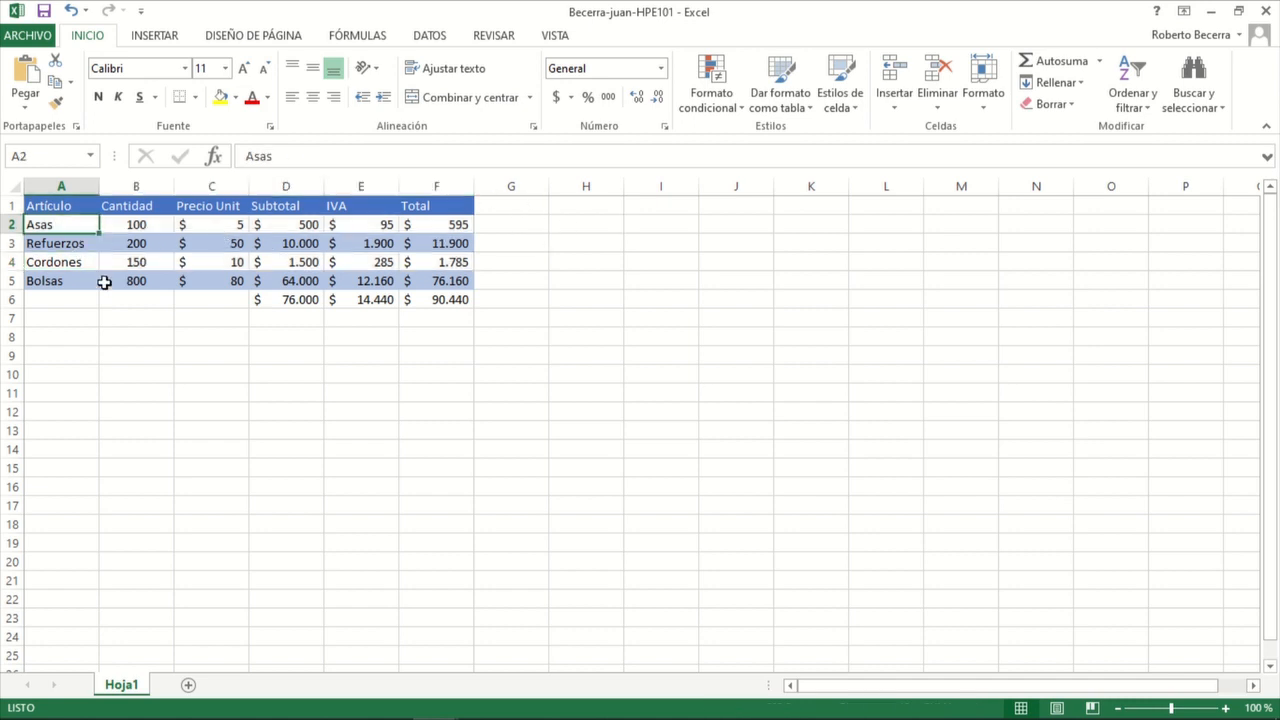
Step: Apply the 20% - Énfasis5 cell style to the Asas and Cordones rows, A2:F2 and A4:F4, together
drag(46, 226, 429, 224)
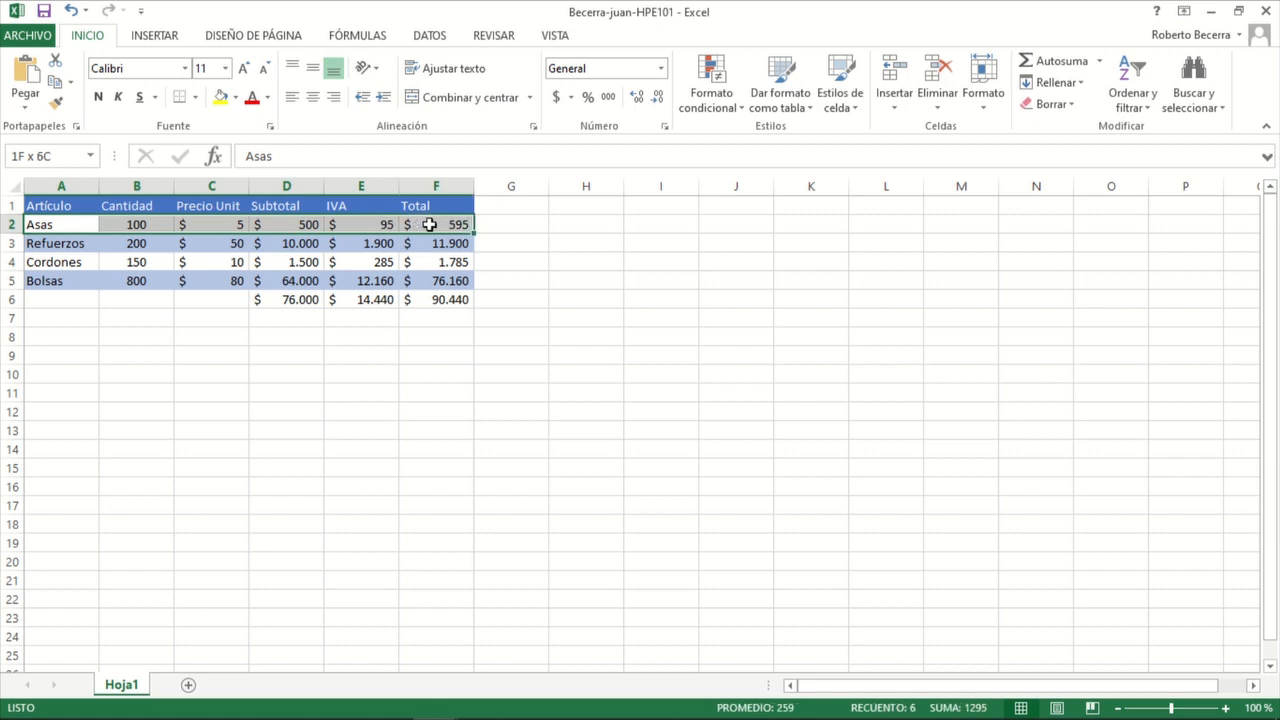
drag(429, 224, 429, 224)
ctrl+click(61, 262)
drag(61, 262, 440, 262)
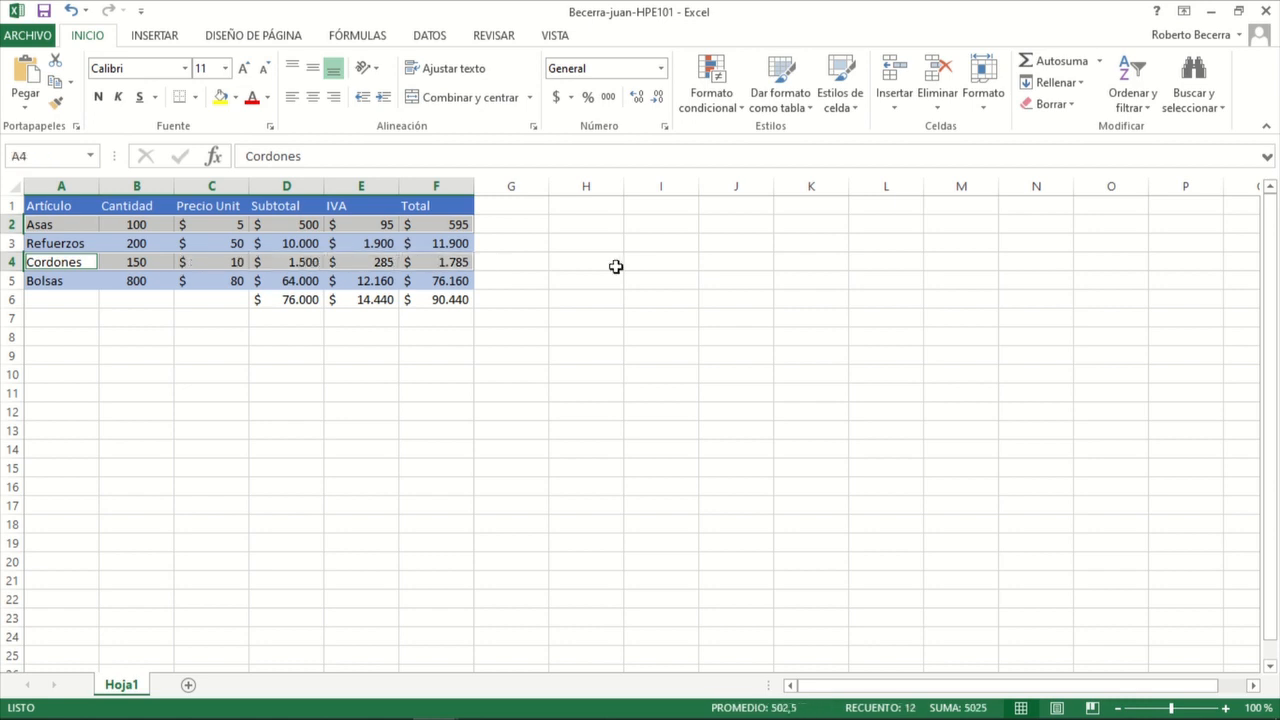
click(840, 80)
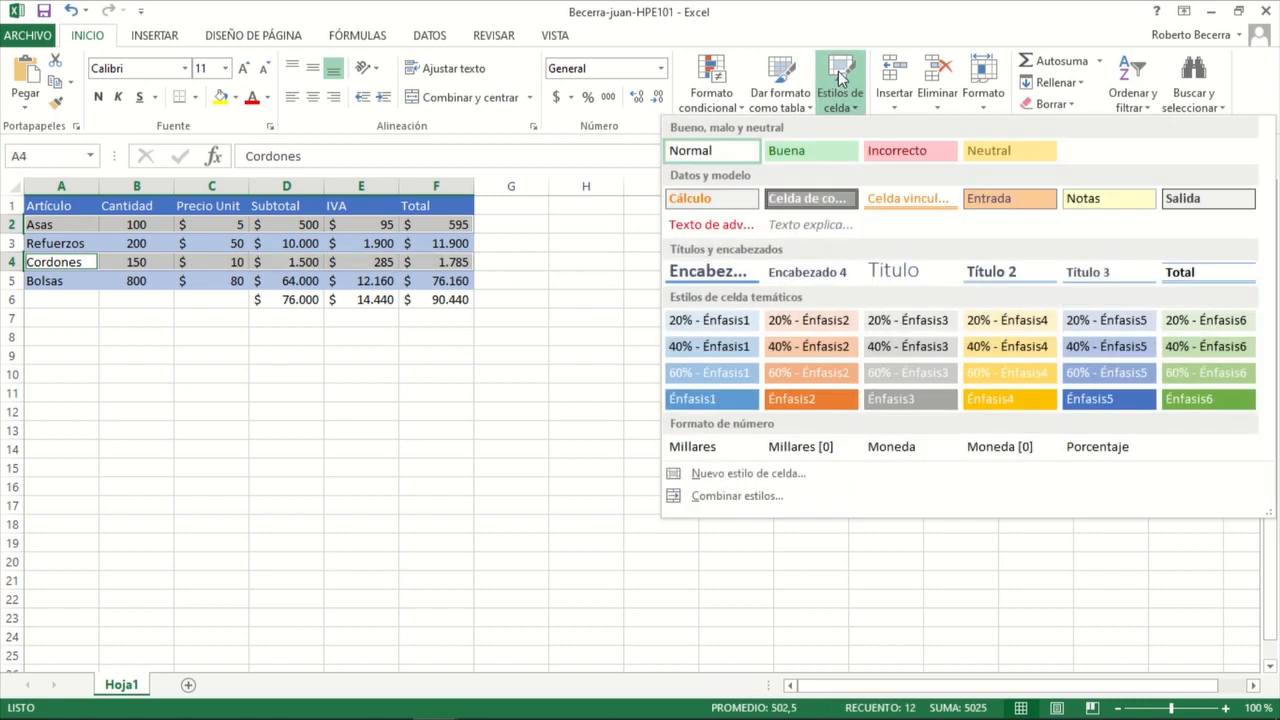
click(1096, 324)
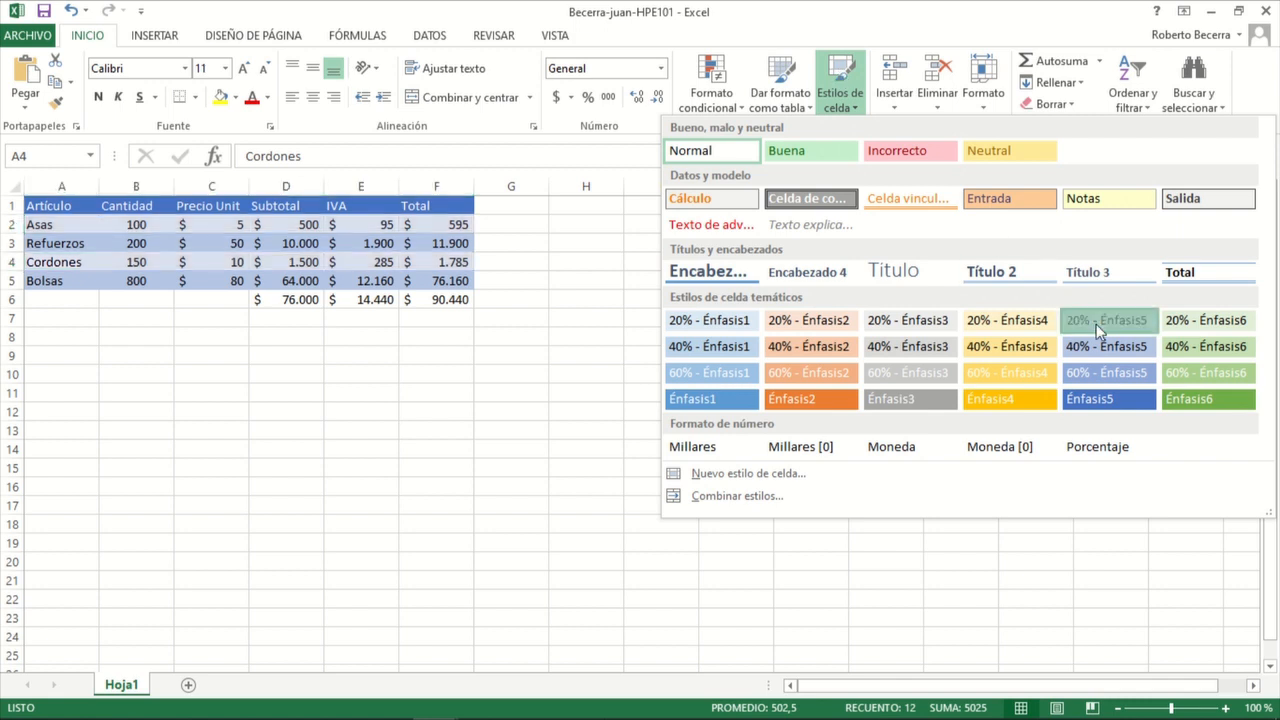
click(370, 358)
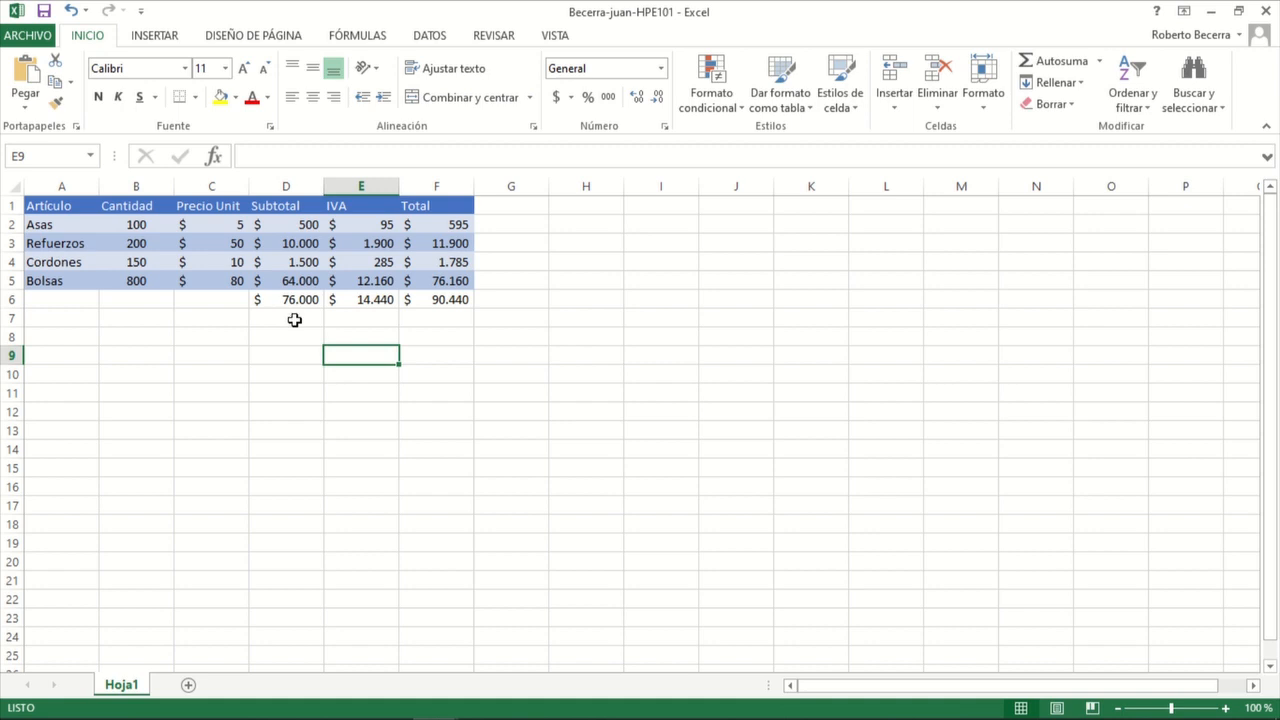
Step: Enter the label TOTAL in C6 beside the column sums and align it to the right
drag(276, 299, 425, 299)
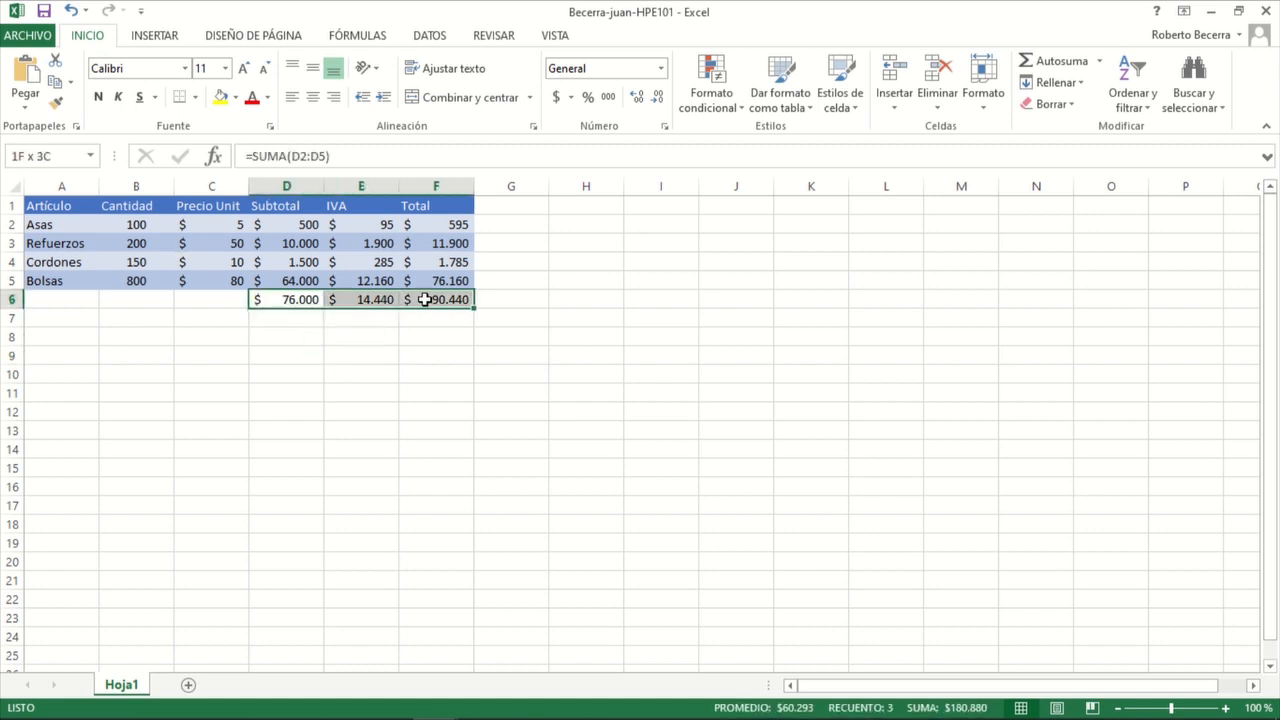
click(230, 299)
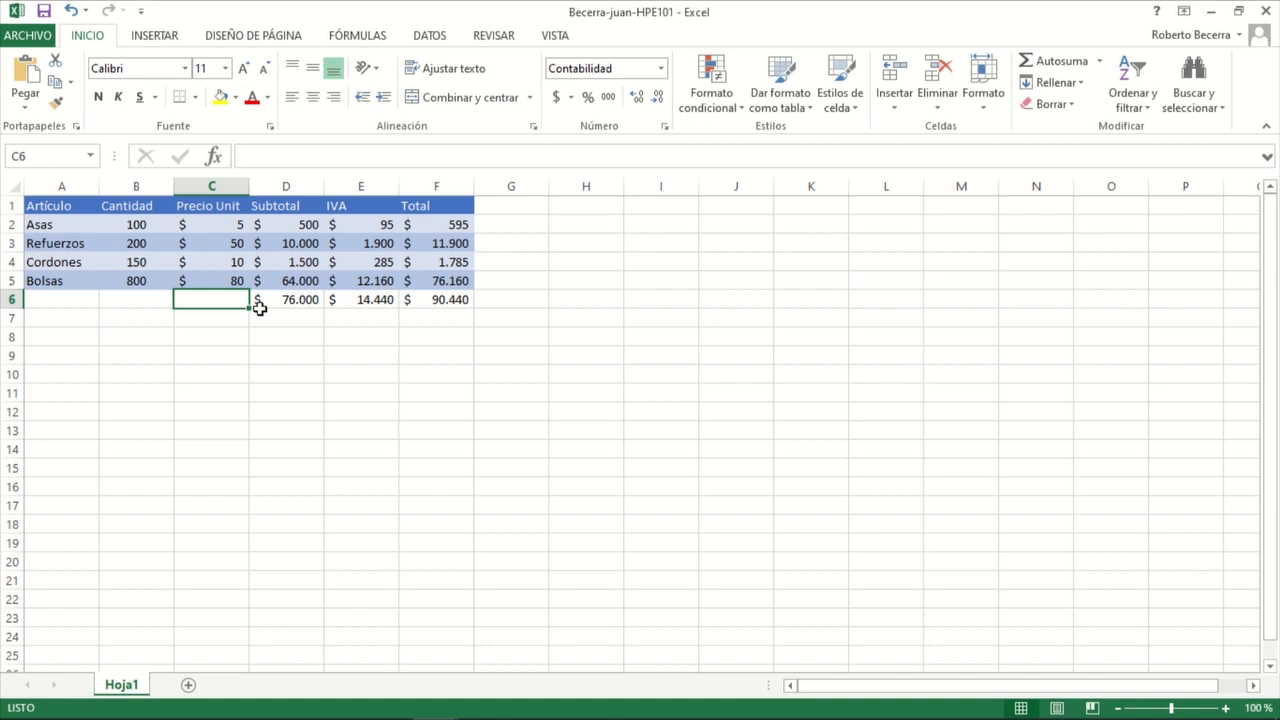
text(TOTAL)
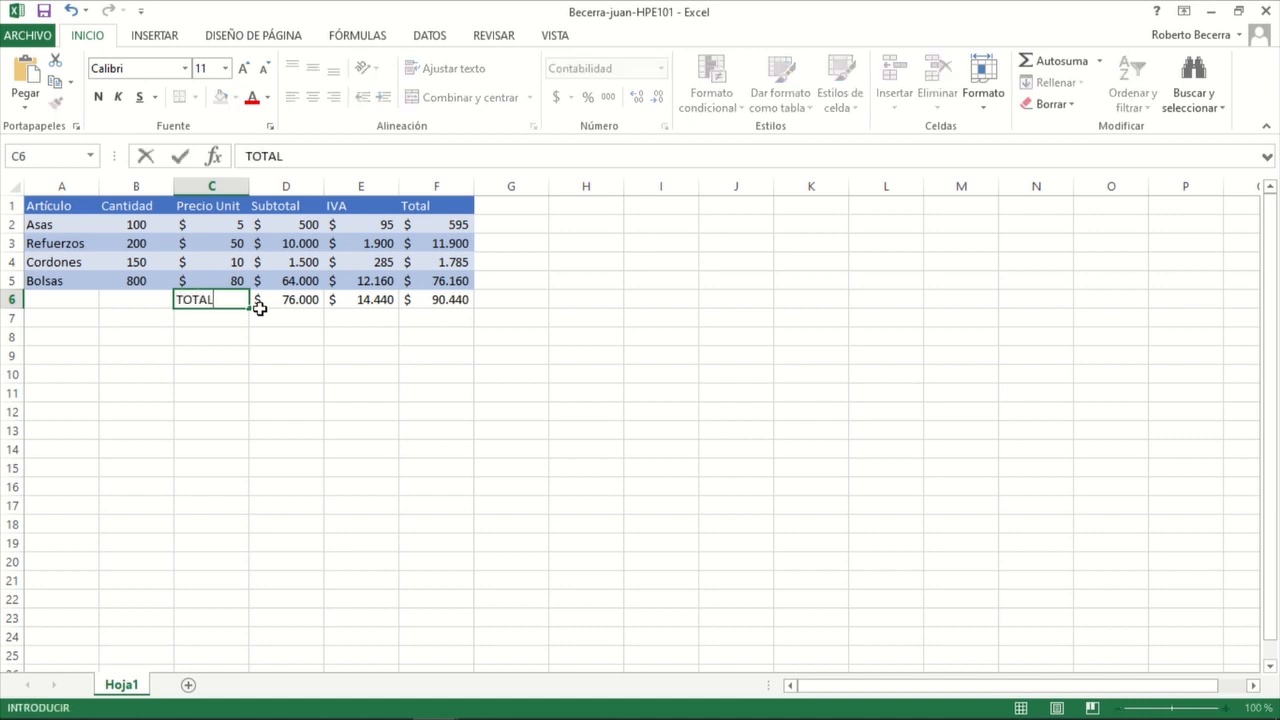
key(Return)
key(Up)
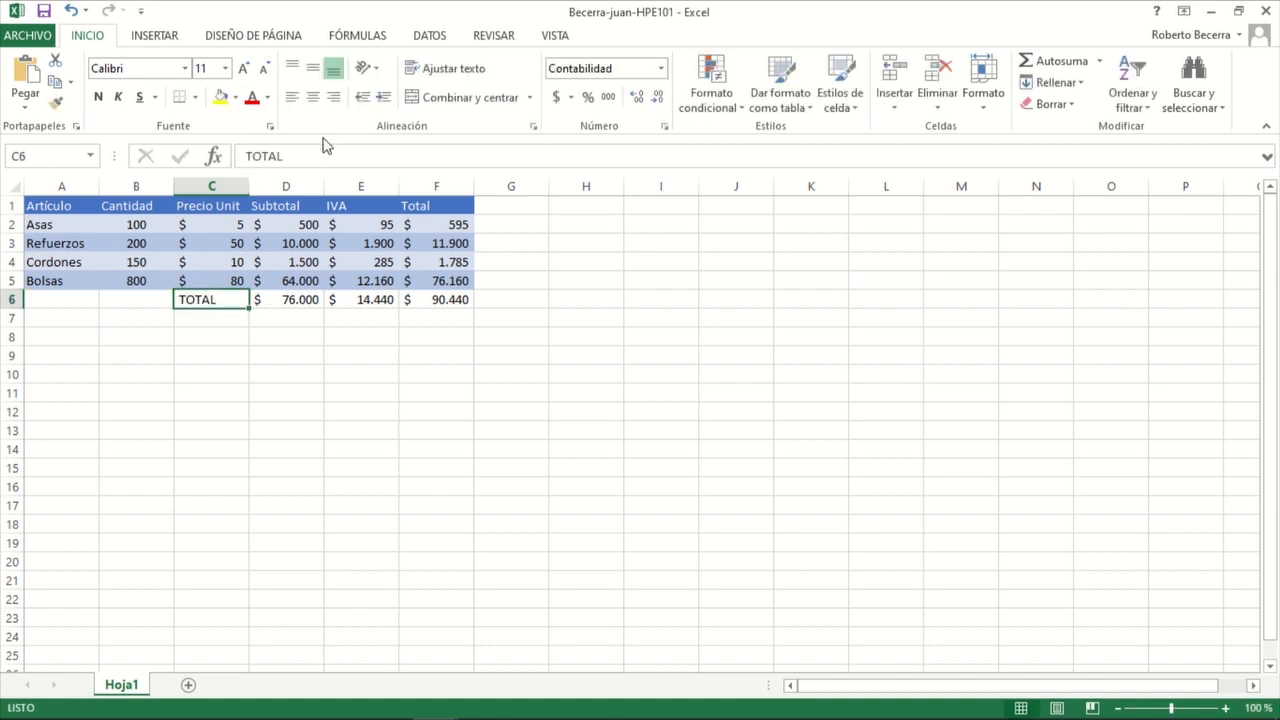
click(334, 97)
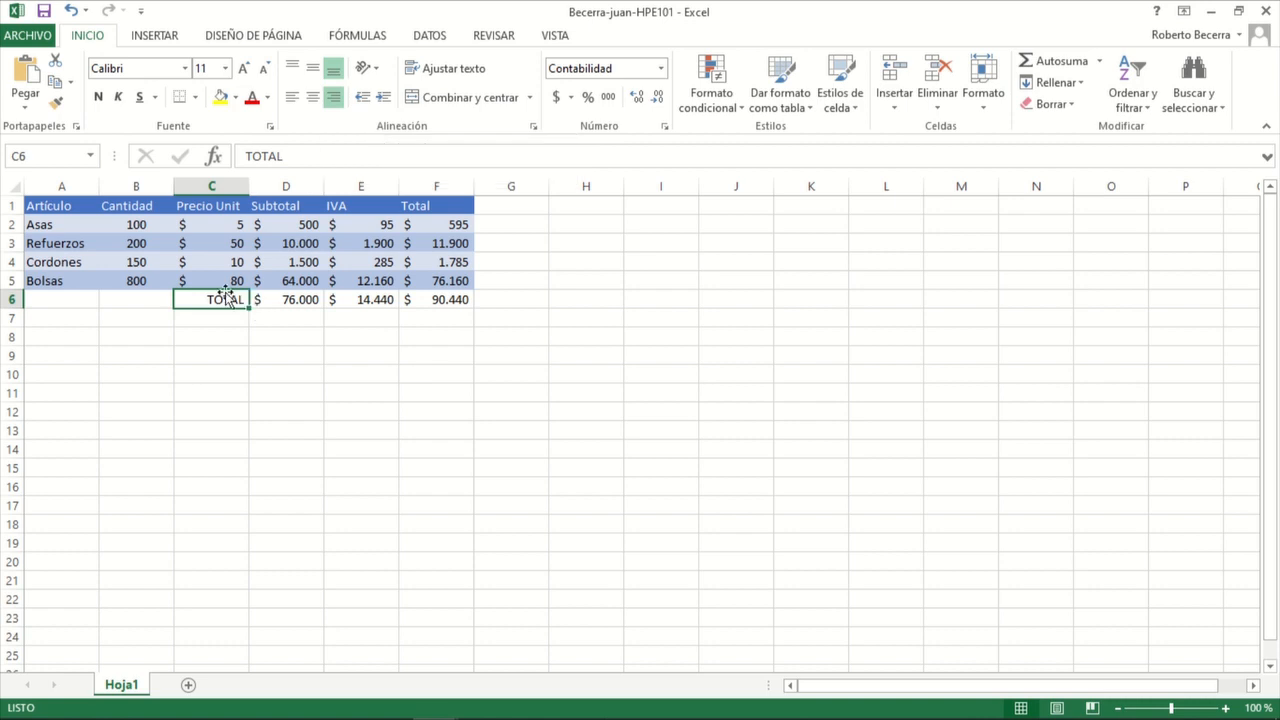
Step: Make the totals row C6:F6 bold and apply the Énfasis2 cell style to it
drag(223, 299, 451, 297)
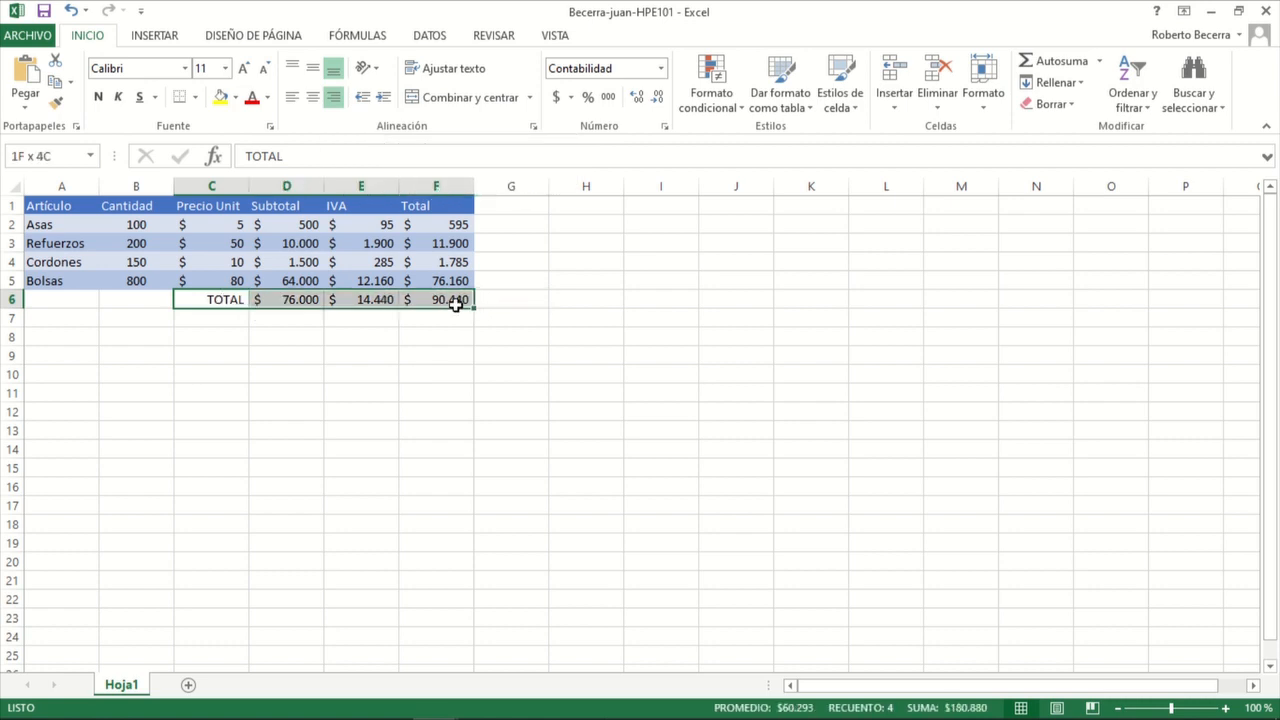
click(98, 97)
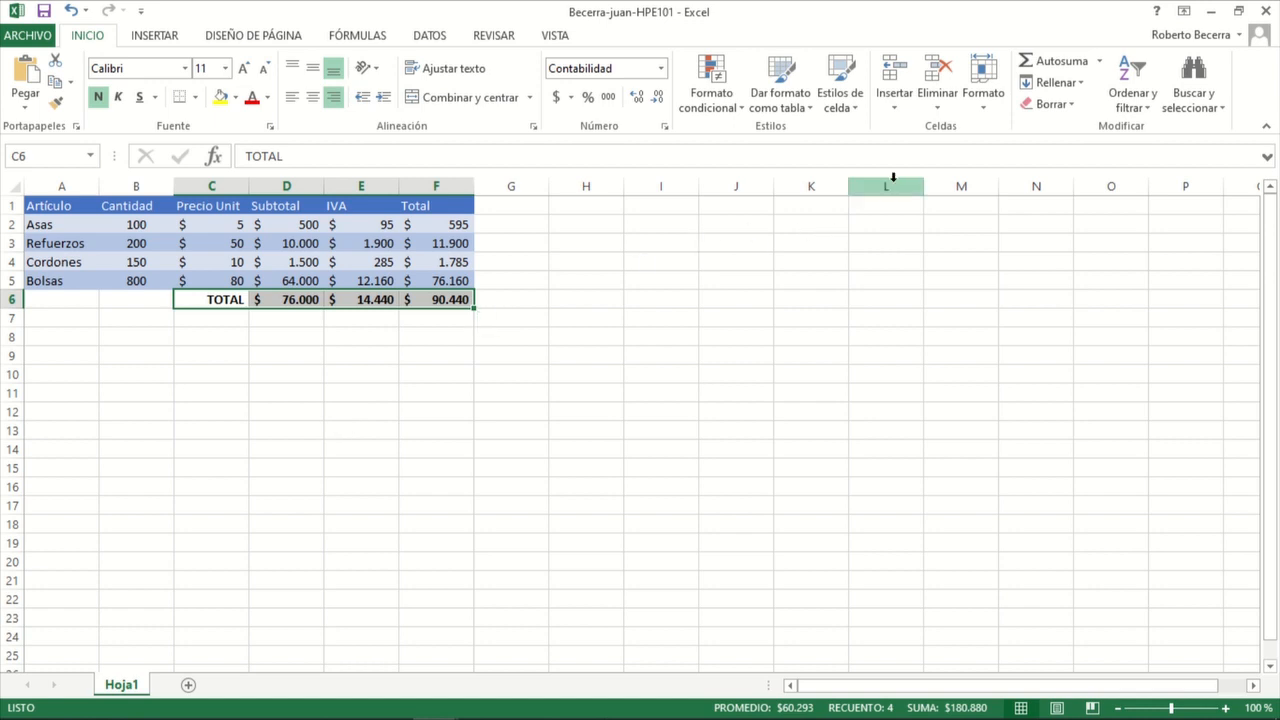
click(840, 95)
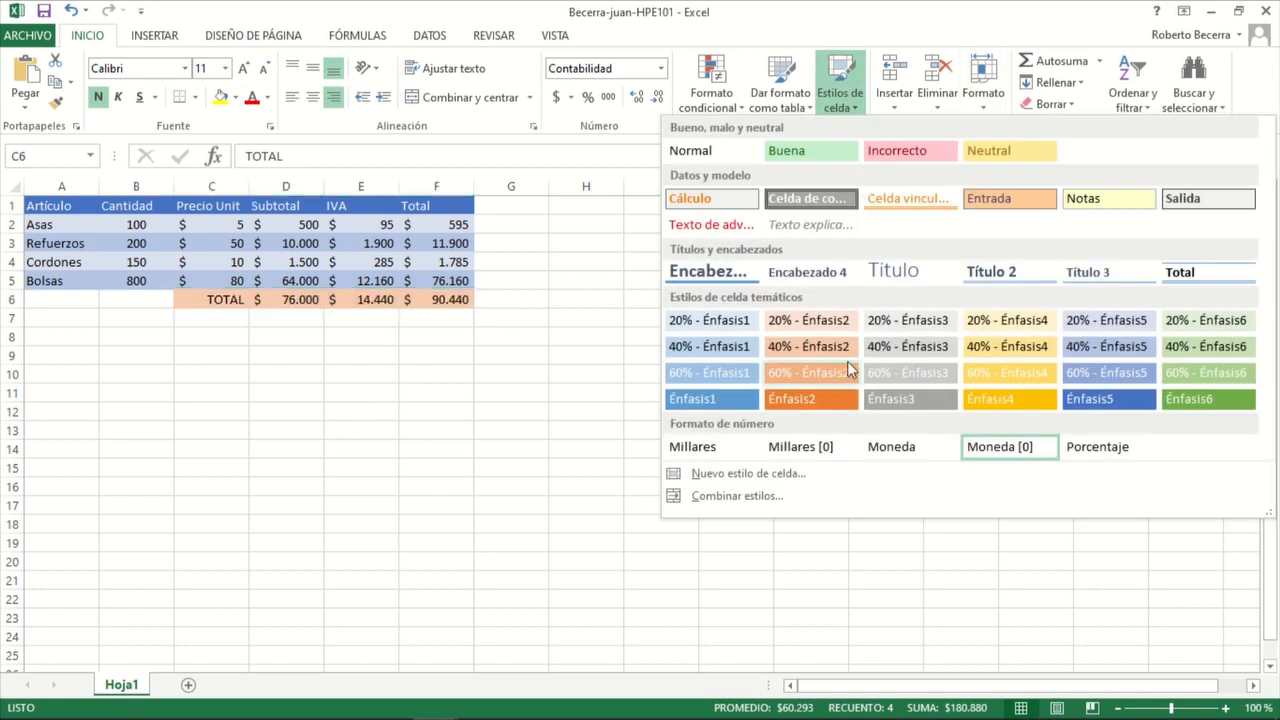
click(806, 398)
click(425, 400)
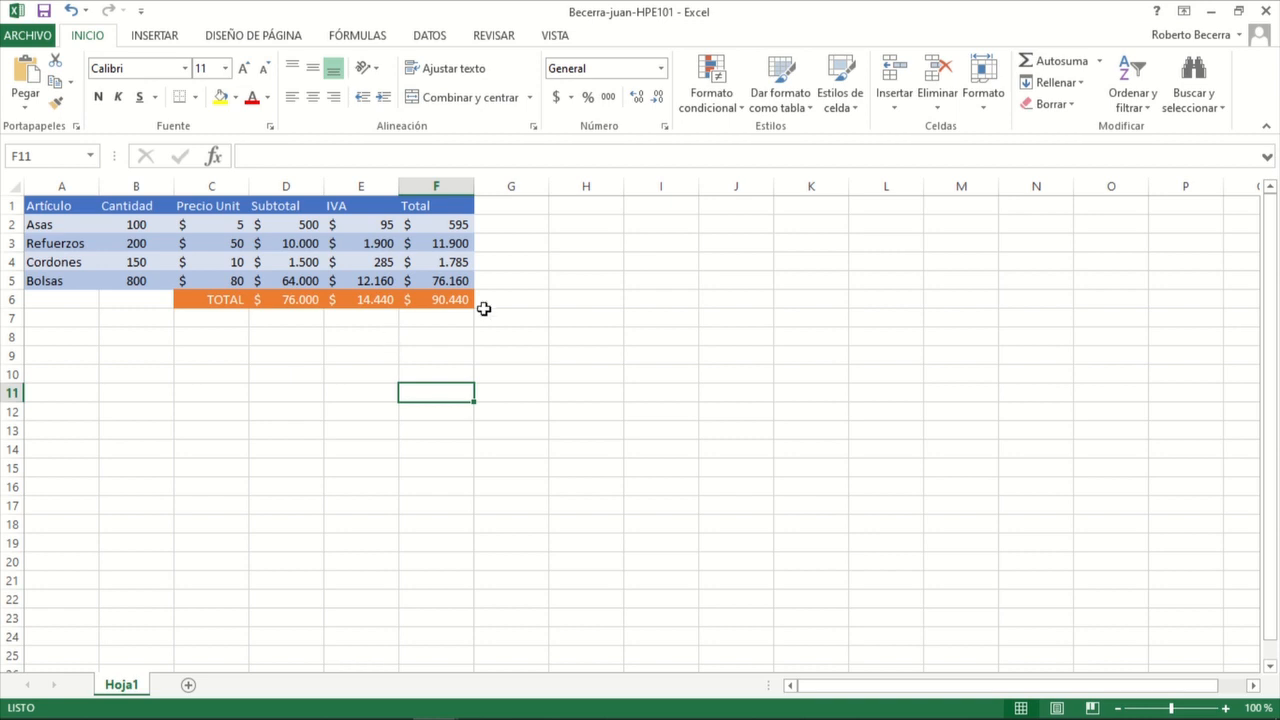
Step: Hide the worksheet gridlines
click(555, 38)
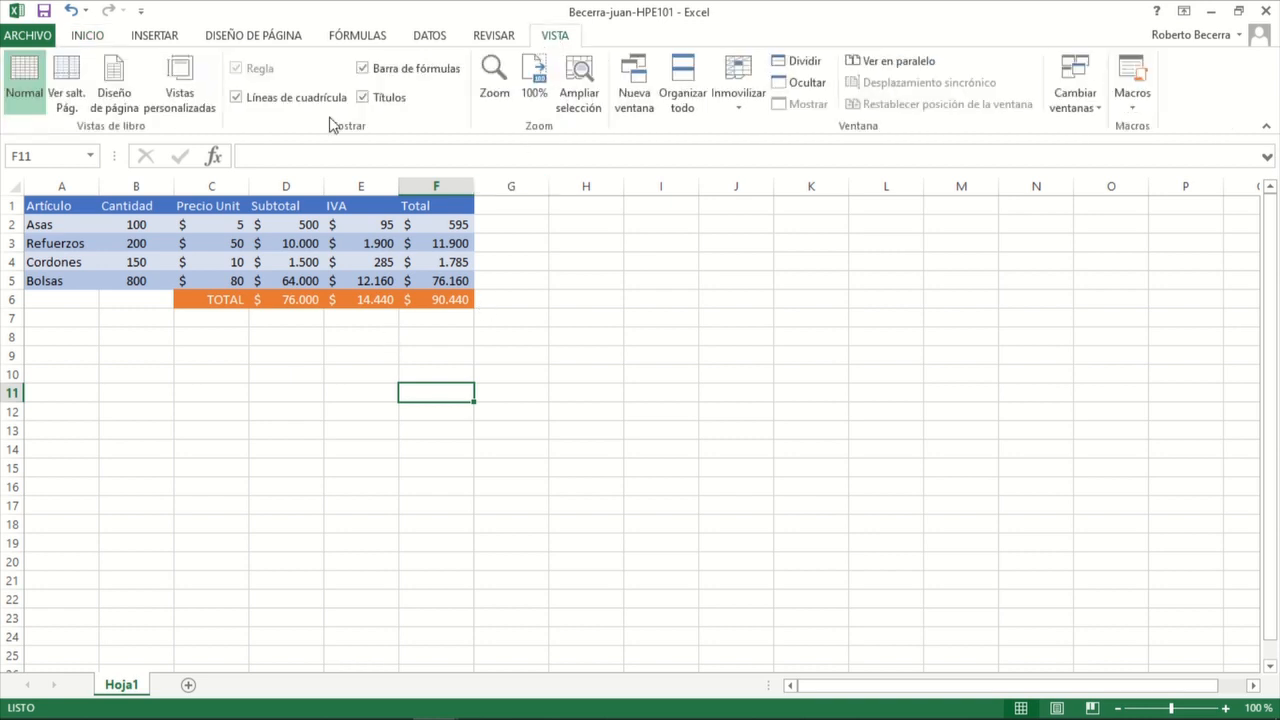
click(237, 98)
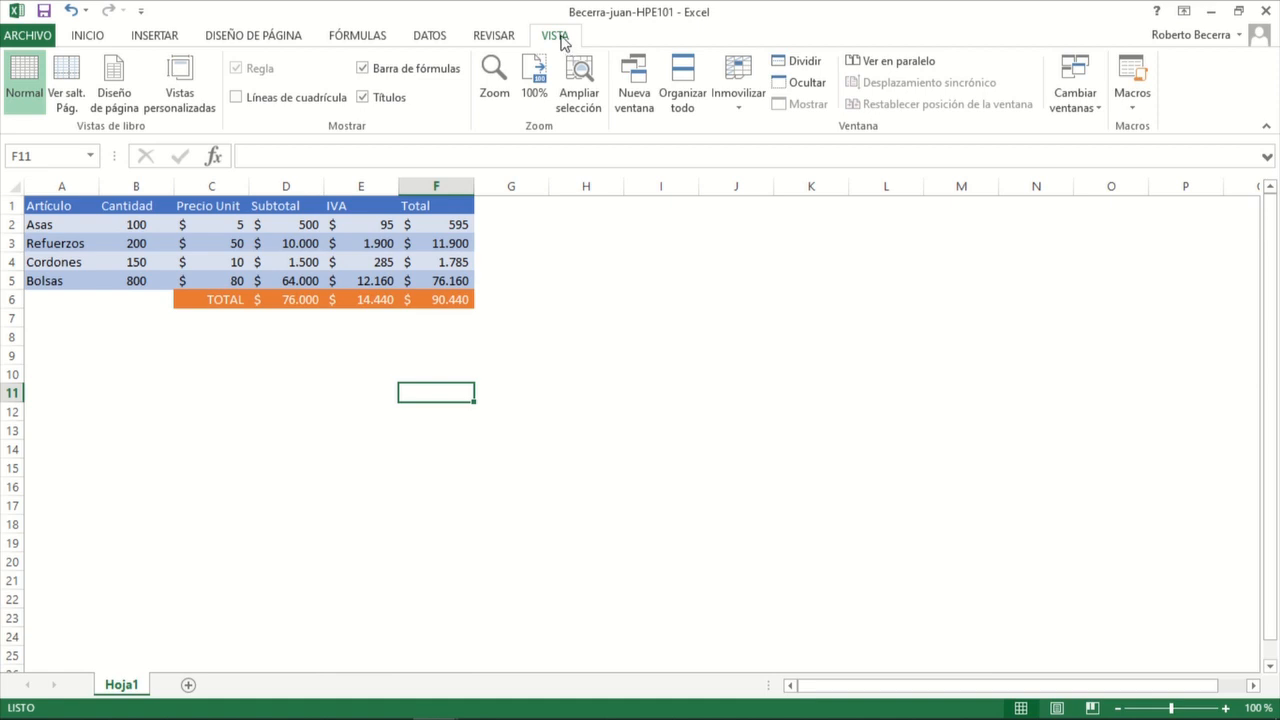
click(237, 98)
click(238, 98)
Step: Insert a blank row above the header row and enlarge it to about two and a half times the normal row height
click(12, 205)
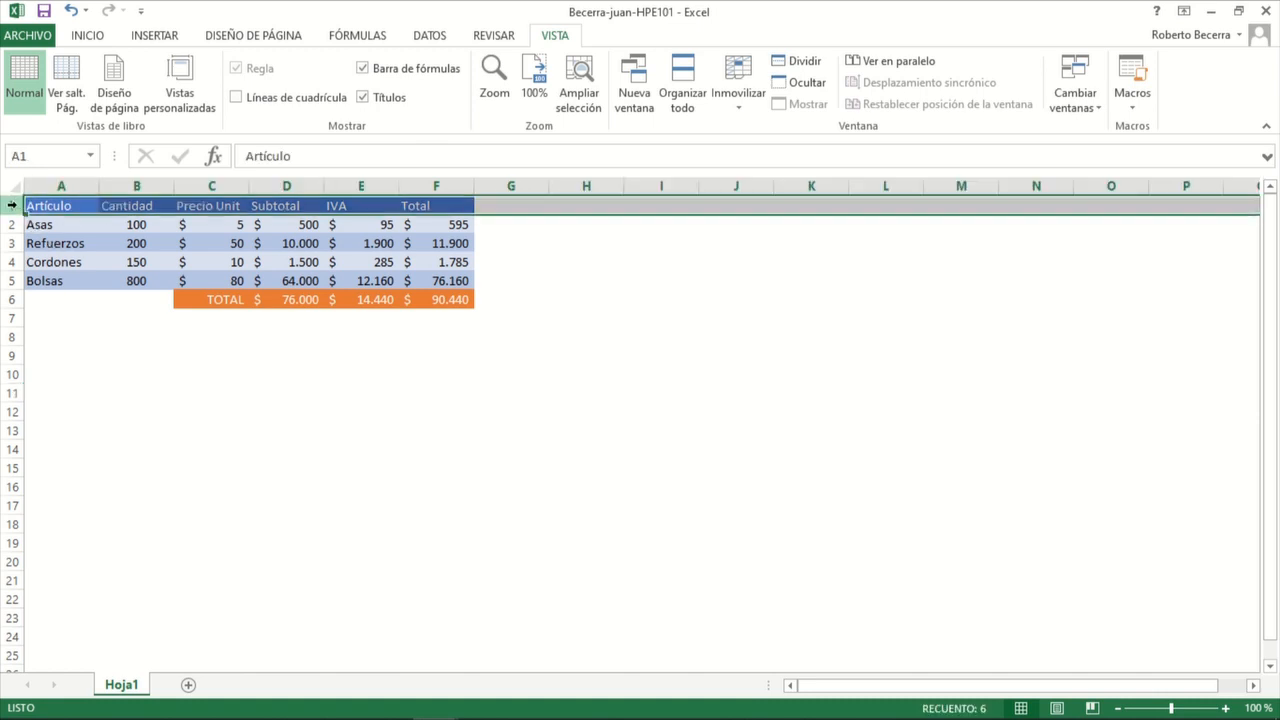
right_click(12, 205)
click(83, 340)
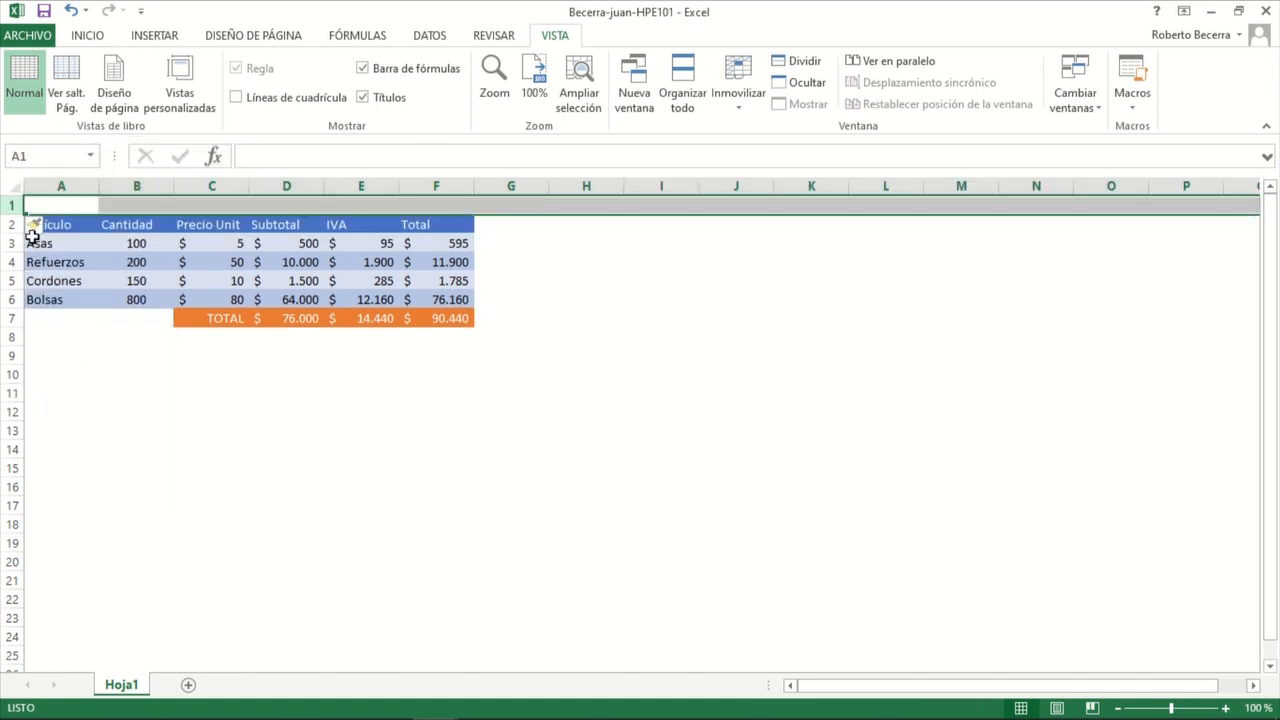
drag(14, 213, 16, 234)
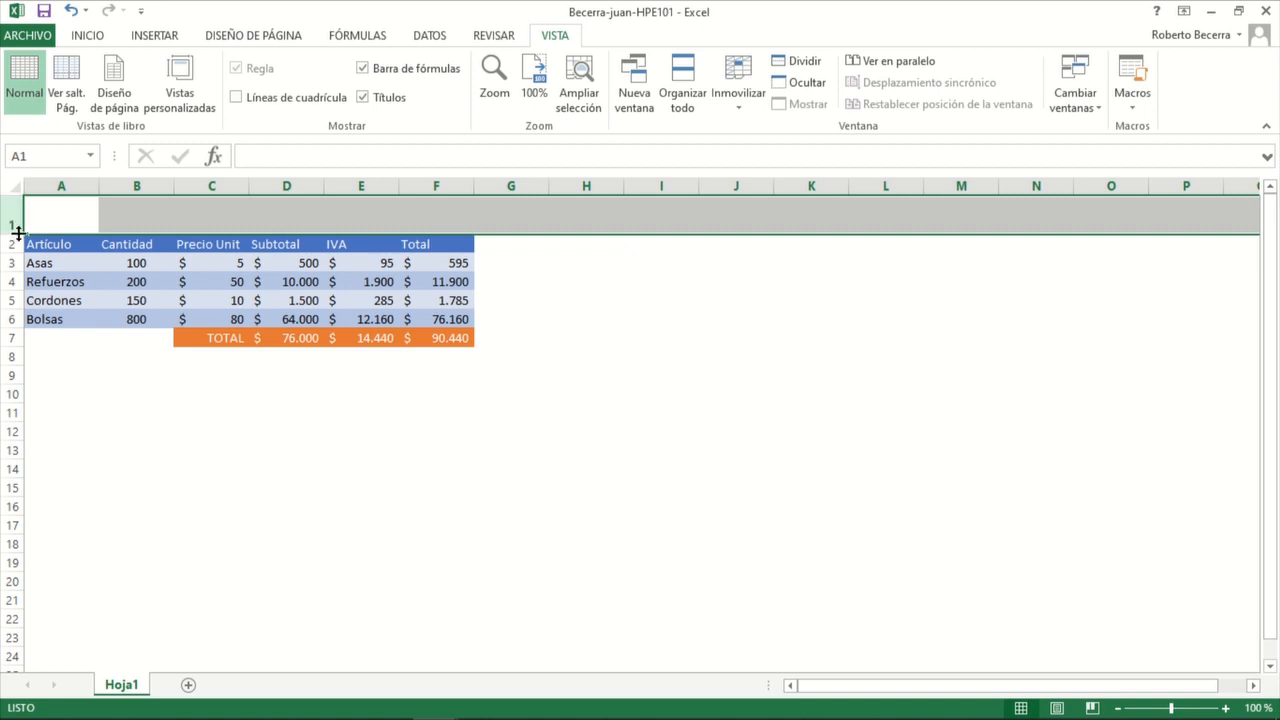
drag(18, 232, 25, 246)
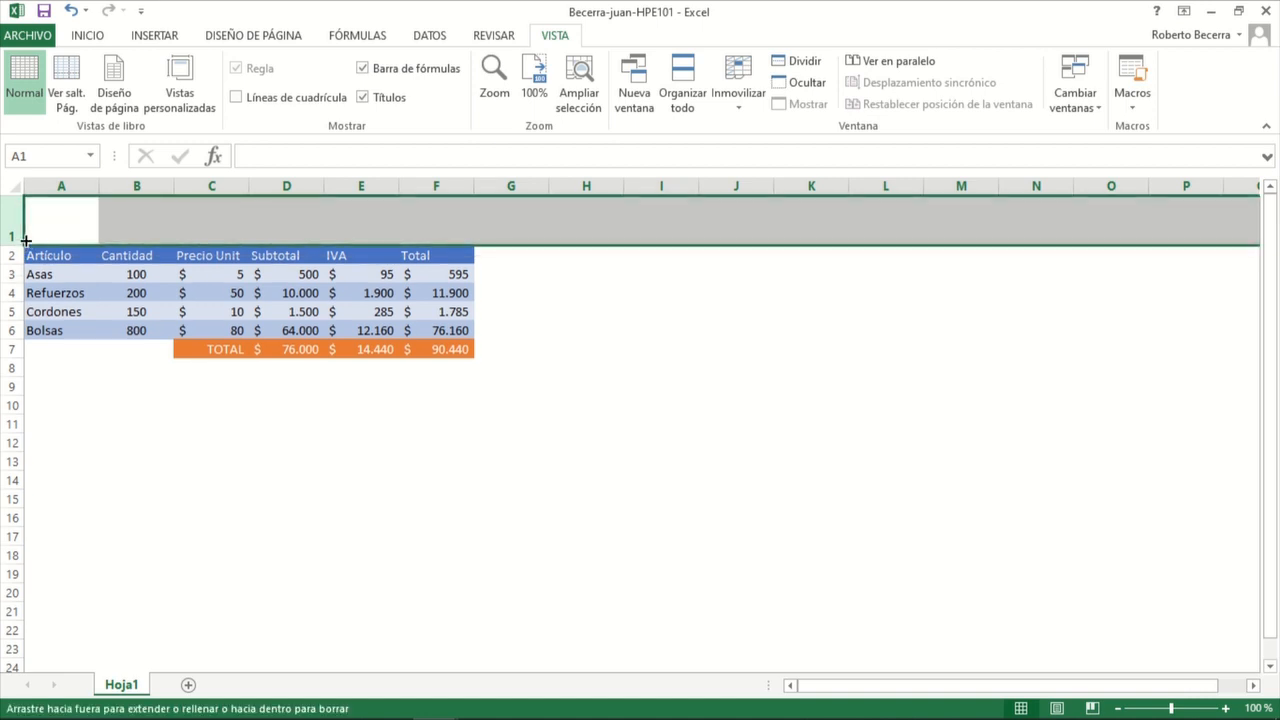
drag(18, 244, 18, 242)
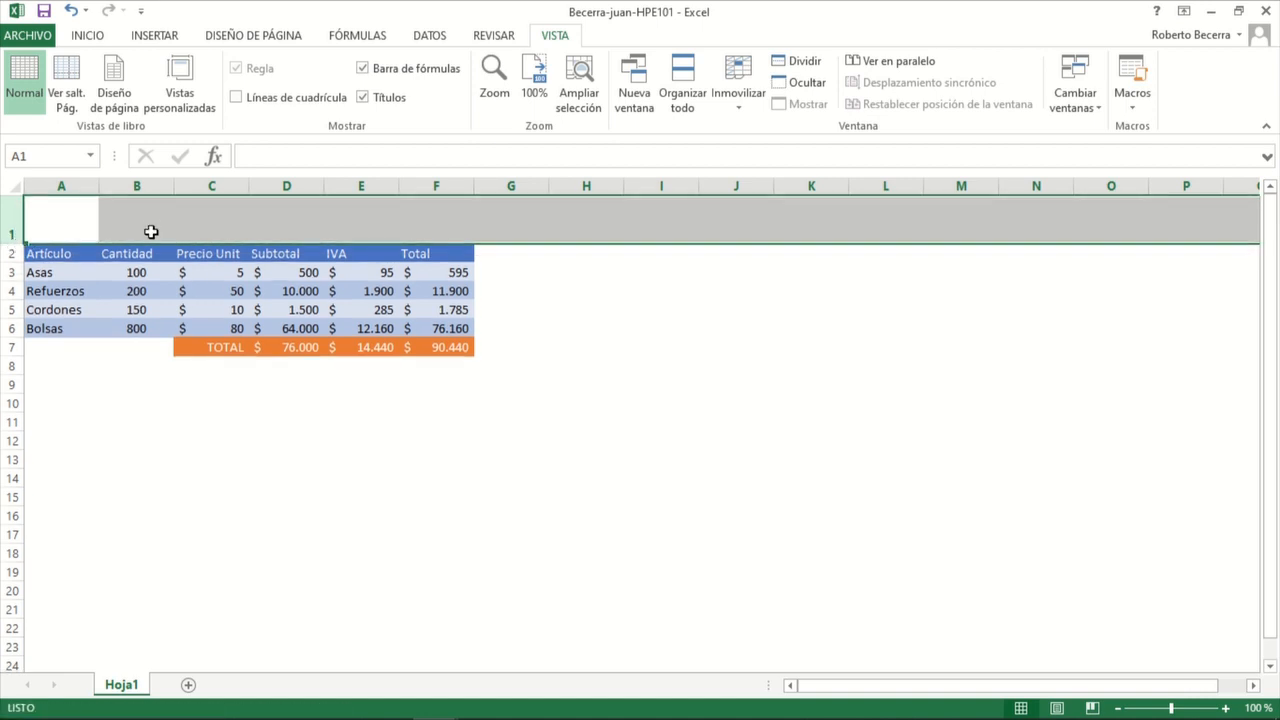
Step: Merge and center B1:E1 and enter the title STOCK MATERIAS PRIMAS in it
click(152, 228)
drag(136, 216, 360, 229)
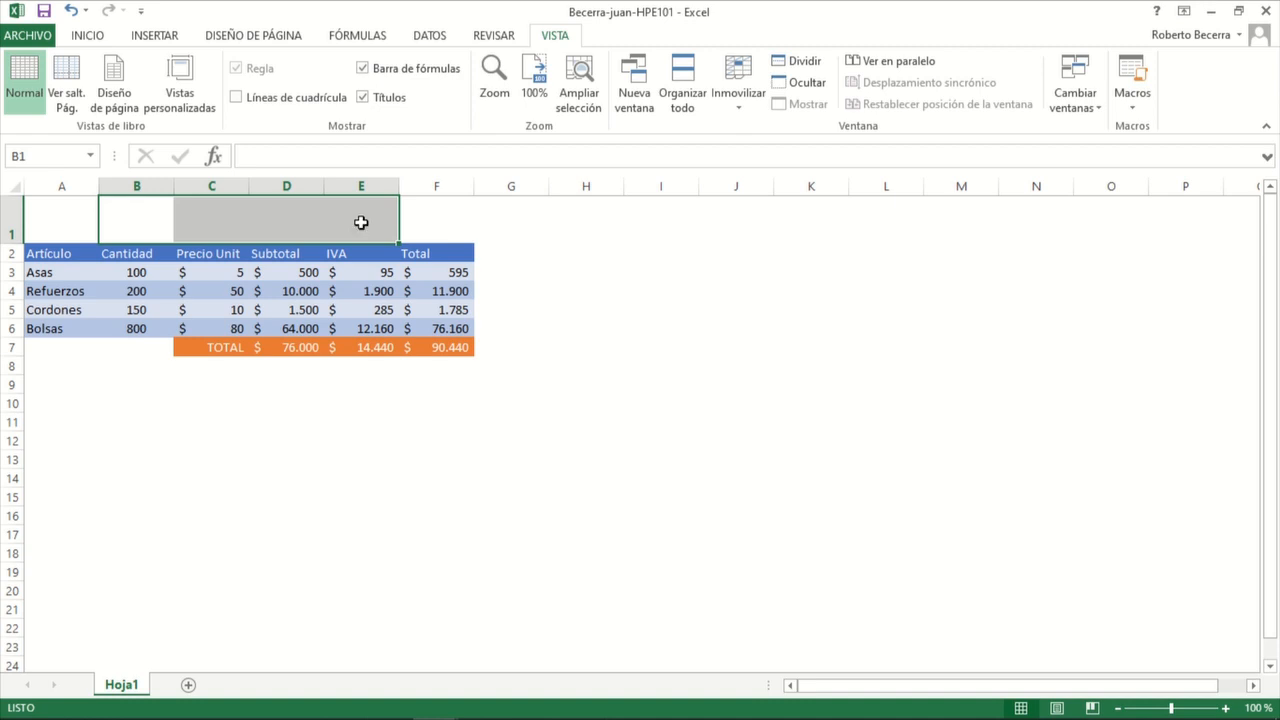
click(88, 40)
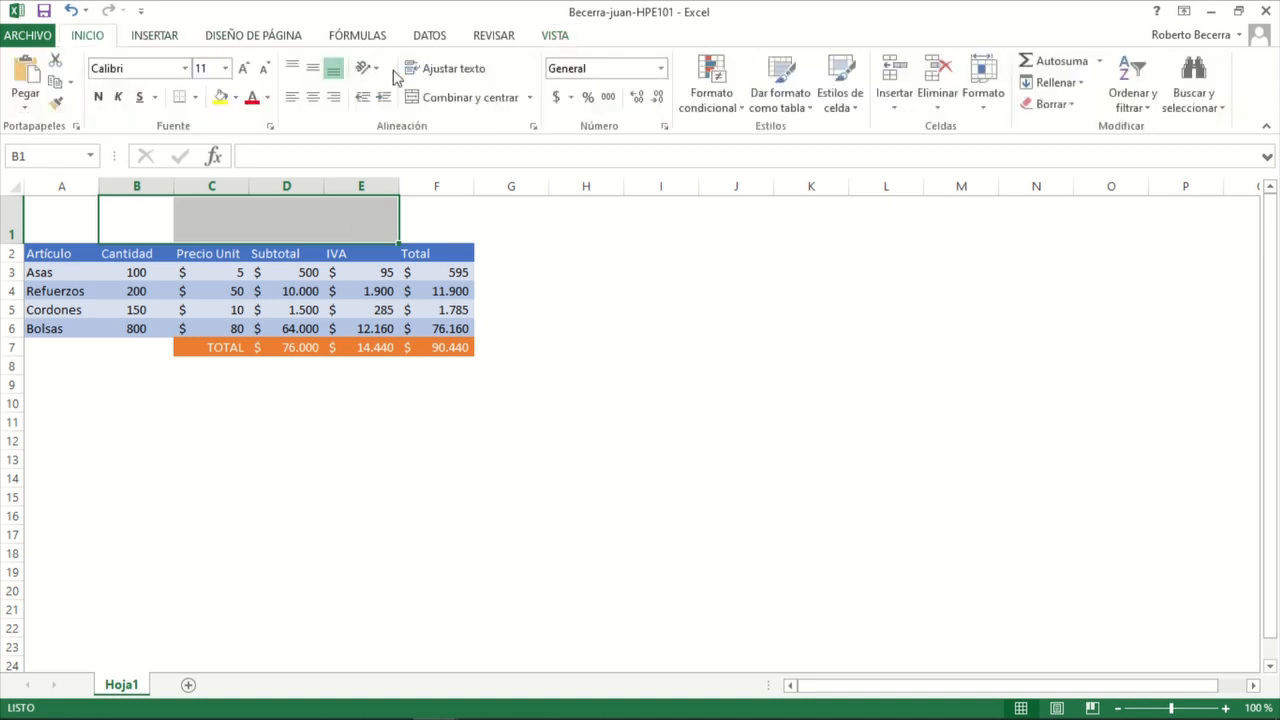
click(464, 100)
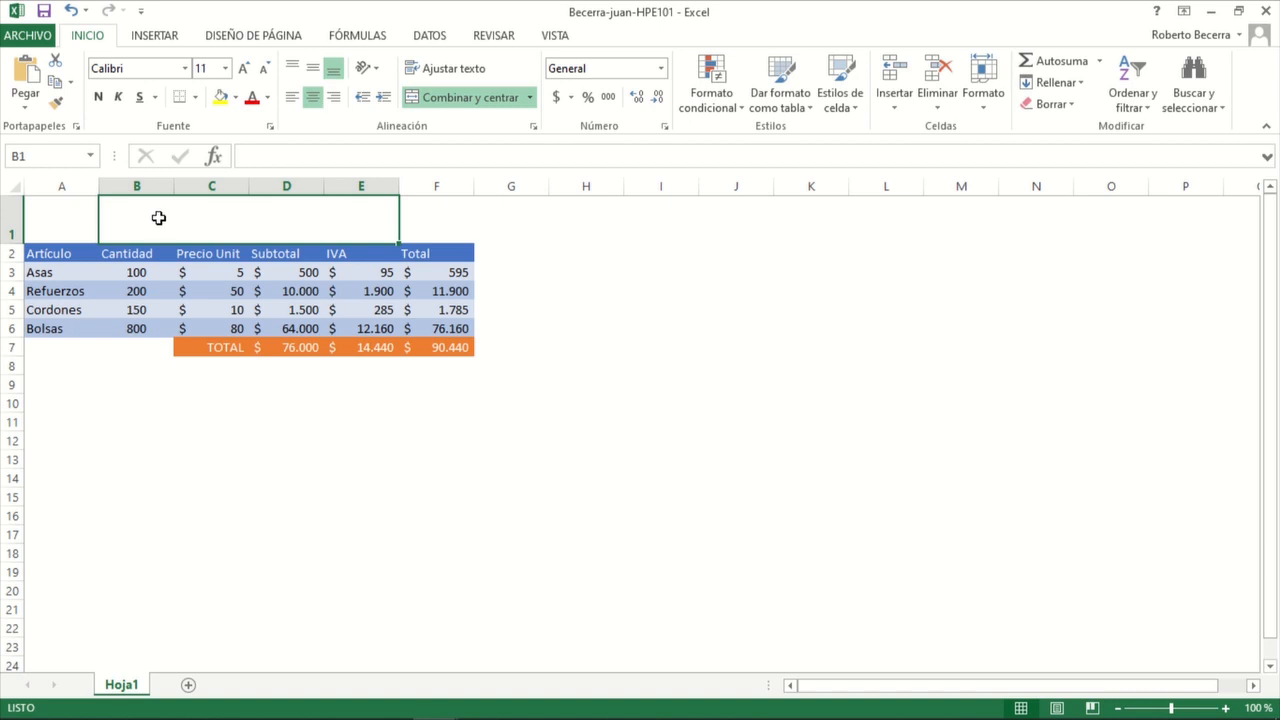
text(STOCK MA)
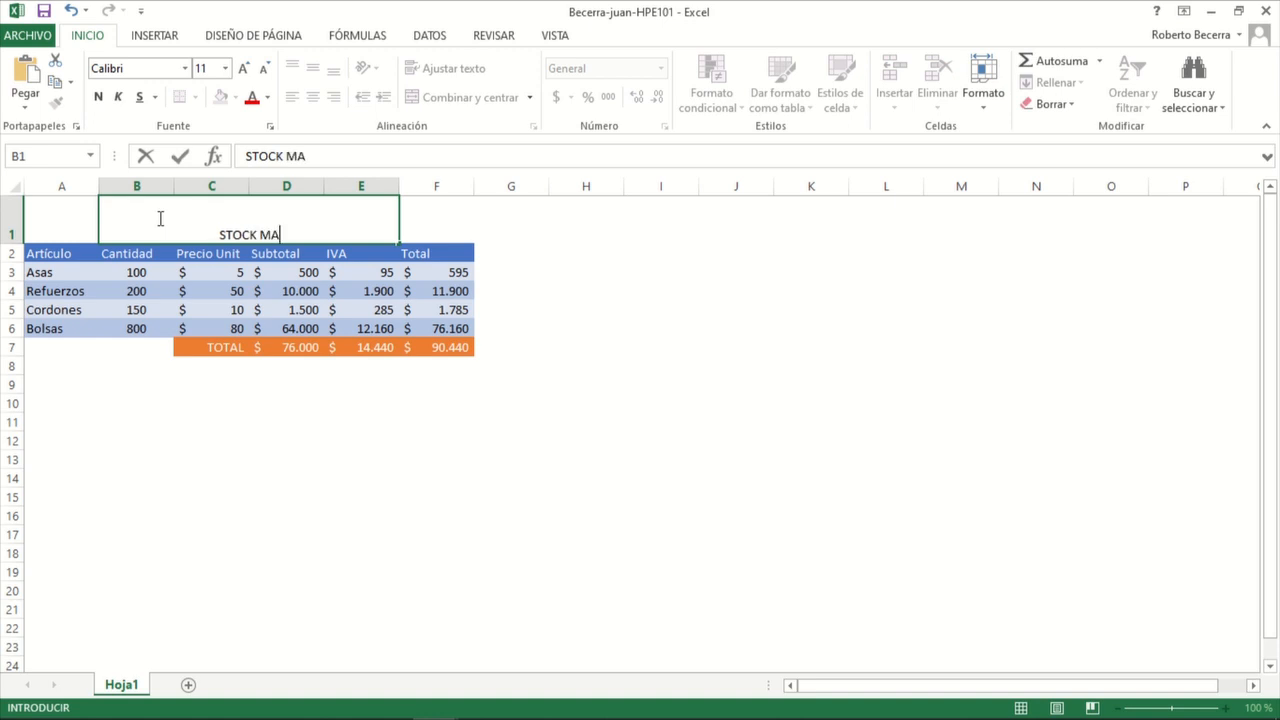
text(TERIAS PRIMAS)
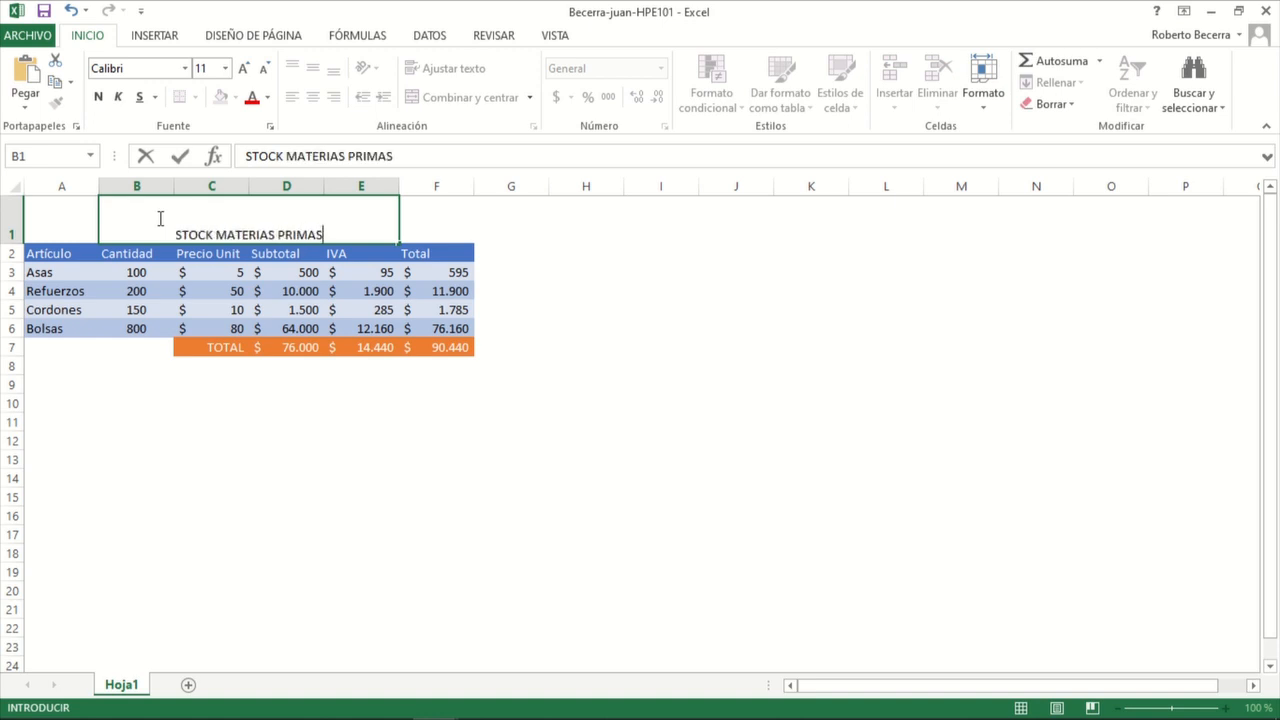
key(Return)
Step: Increase the title's font size to 14 and align it vertically to the middle of its merged cell
click(158, 215)
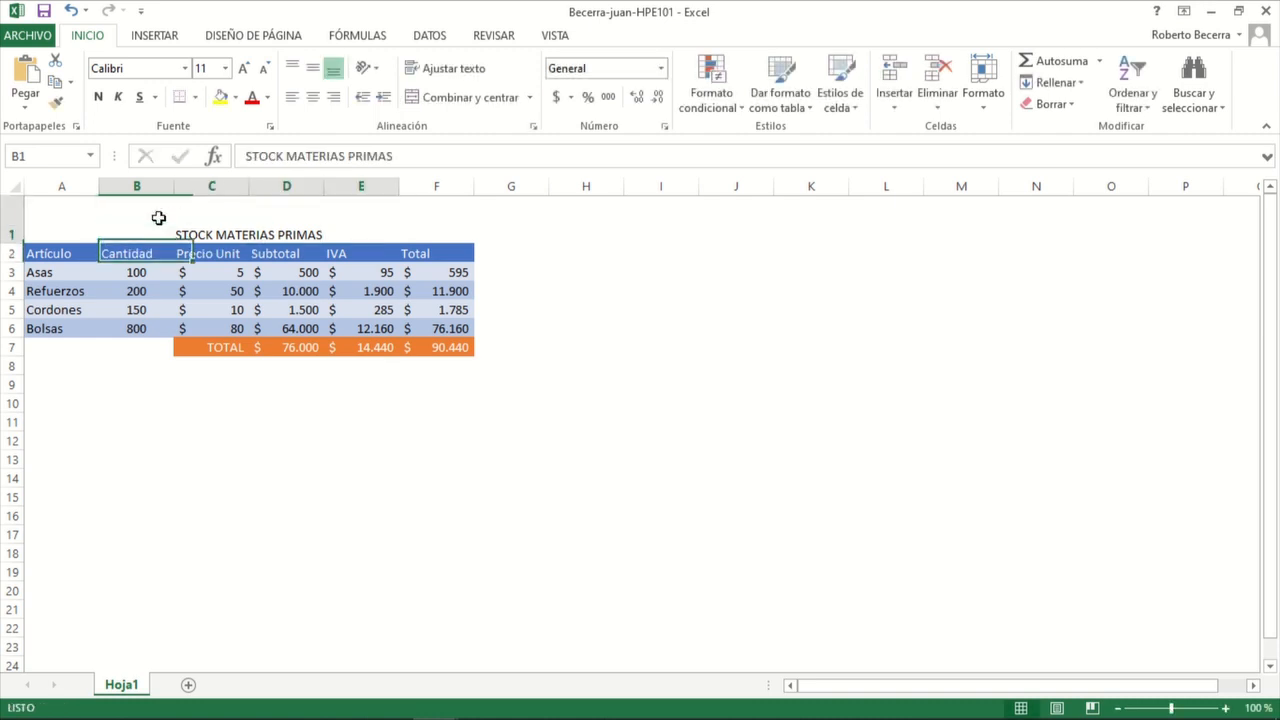
click(244, 68)
click(244, 68)
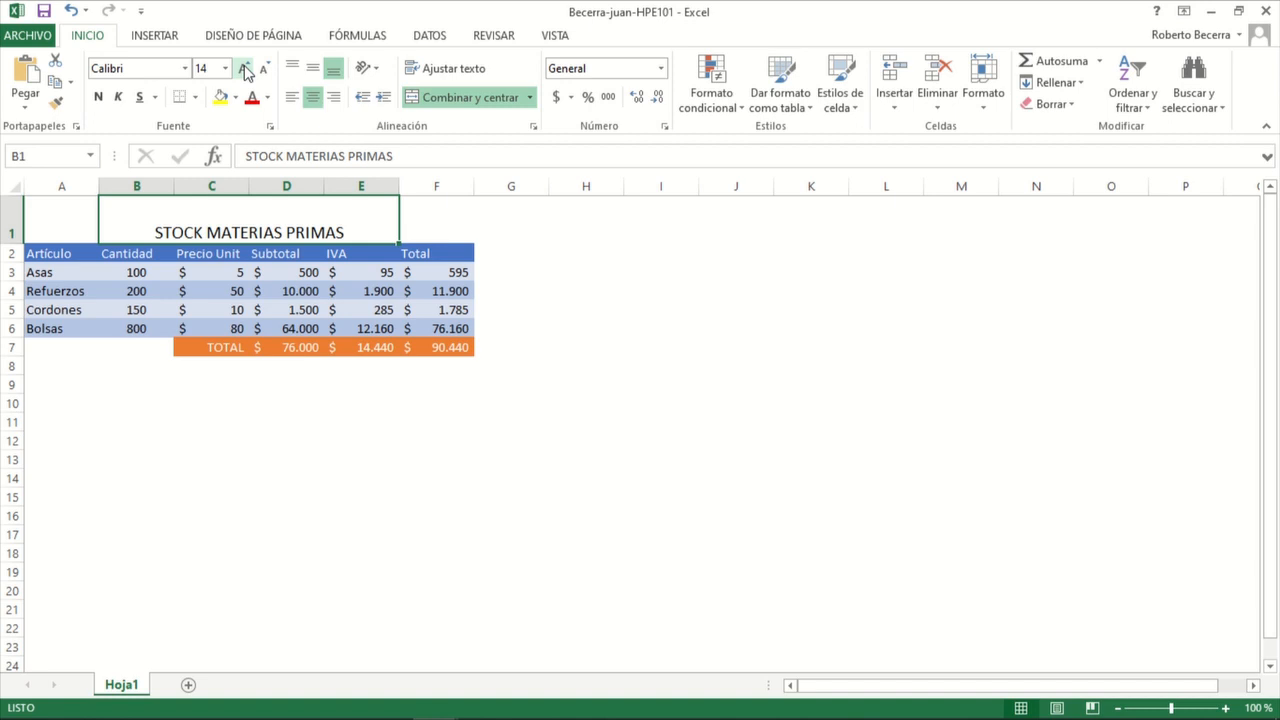
click(312, 70)
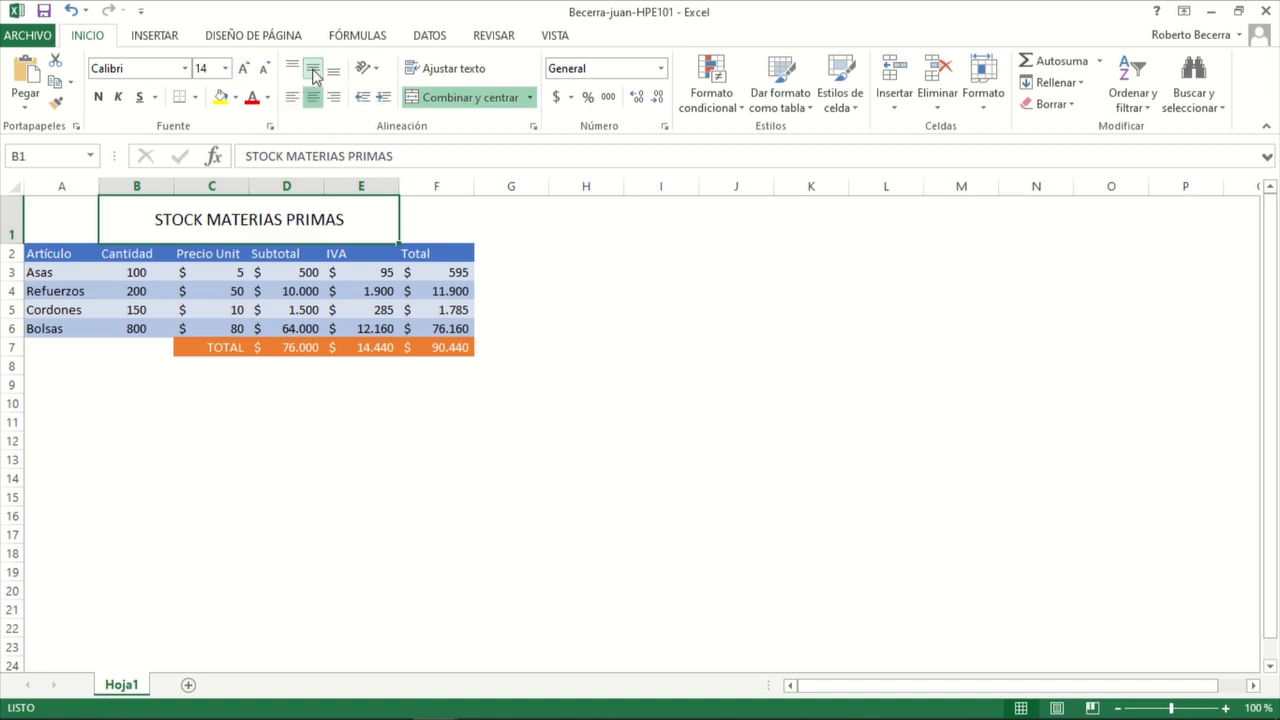
click(312, 72)
click(293, 70)
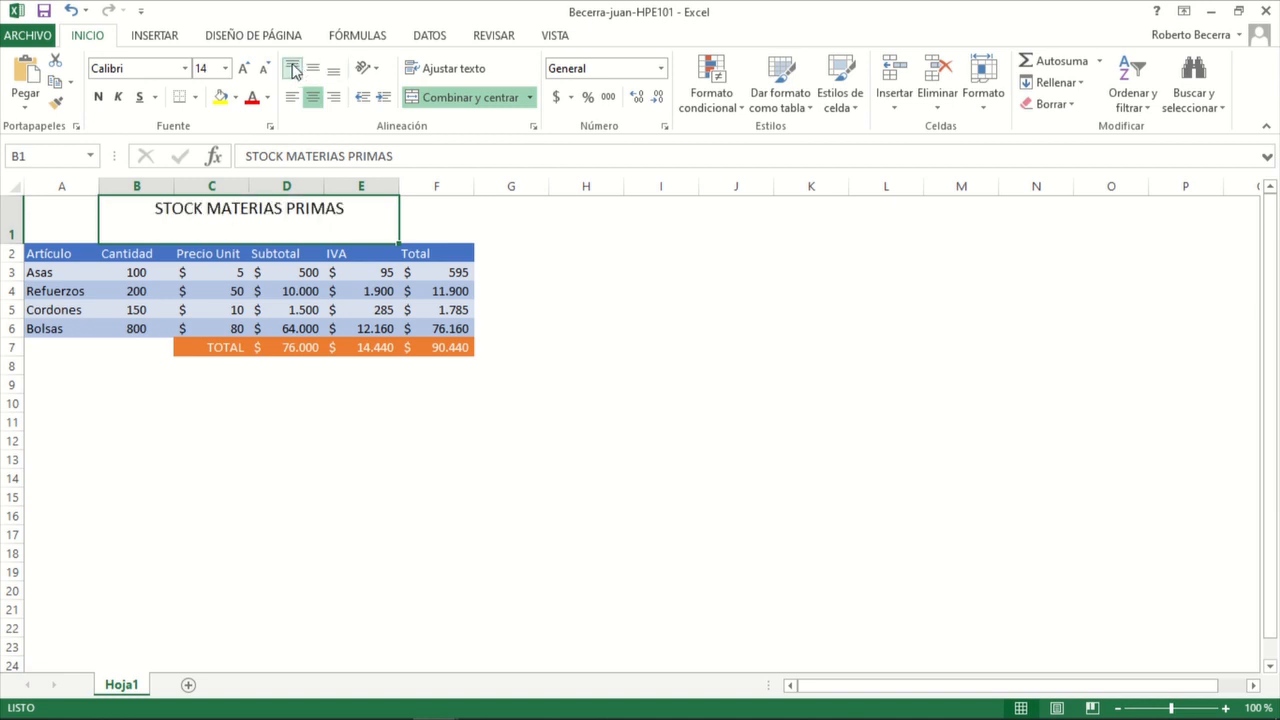
click(333, 70)
click(312, 70)
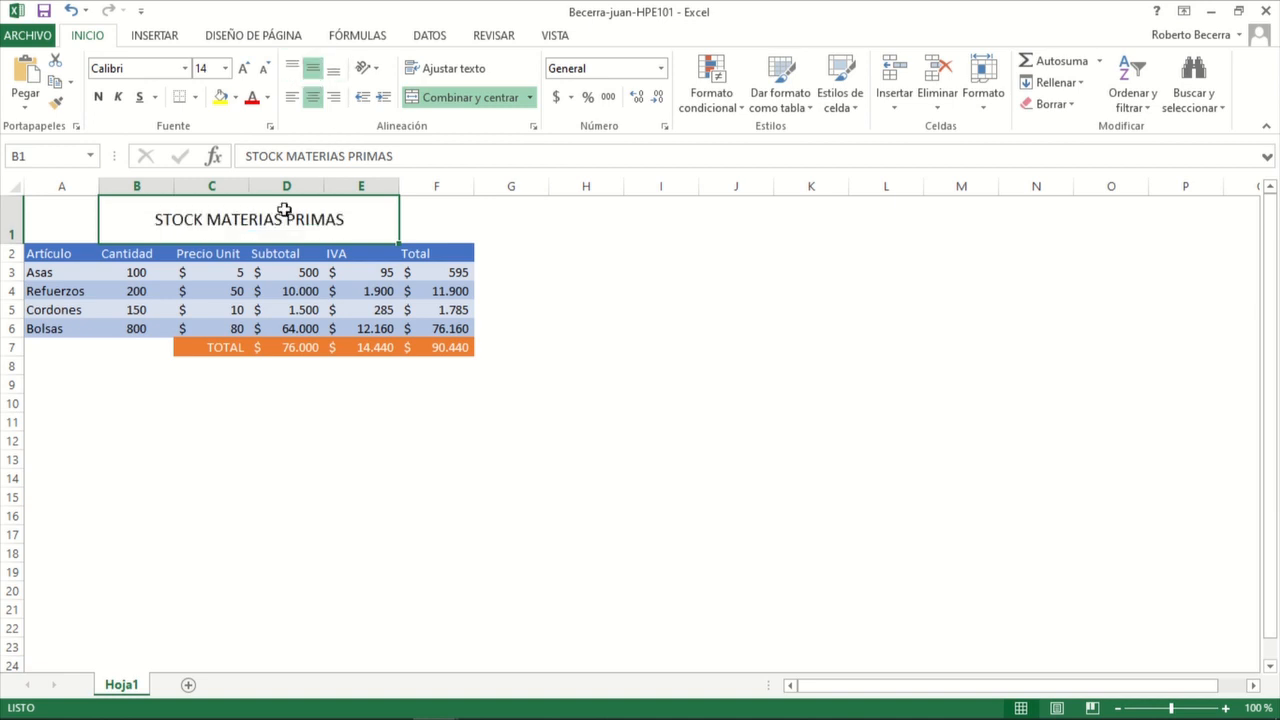
Step: Add a second line reading (al 12-abril-2023 en CLP$) below the title text within the same merged cell
double_click(358, 222)
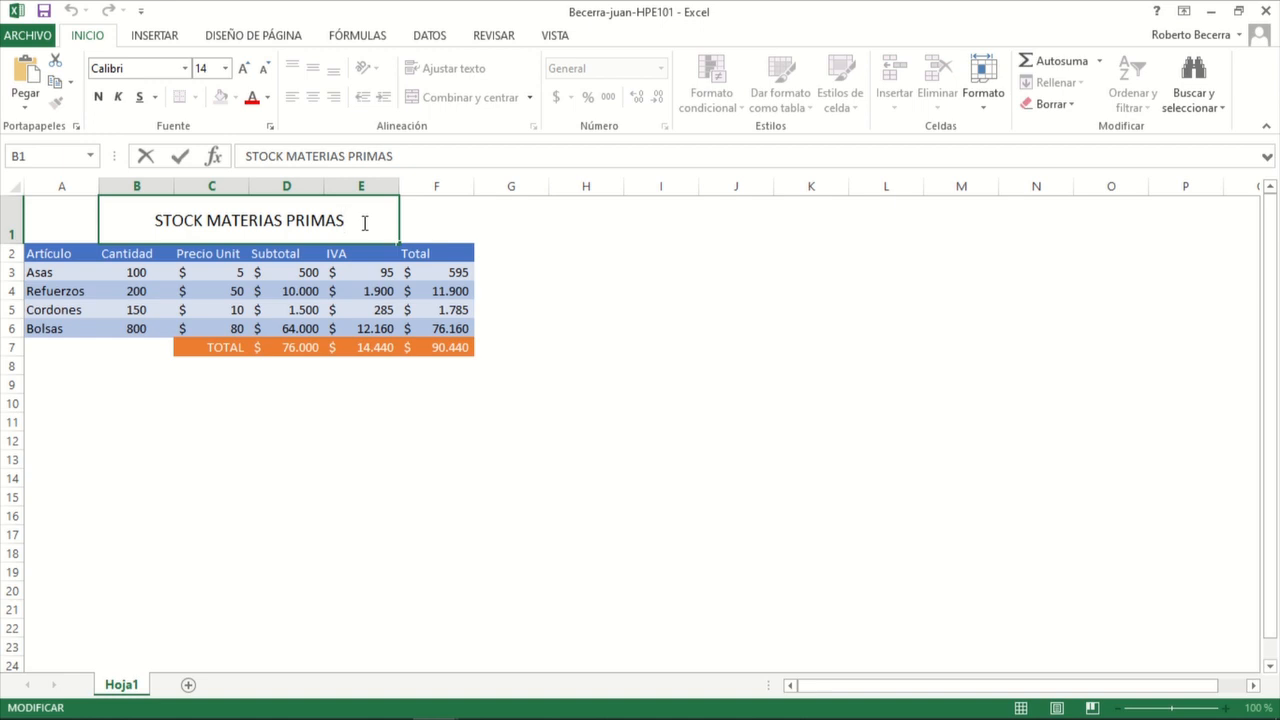
key(alt)
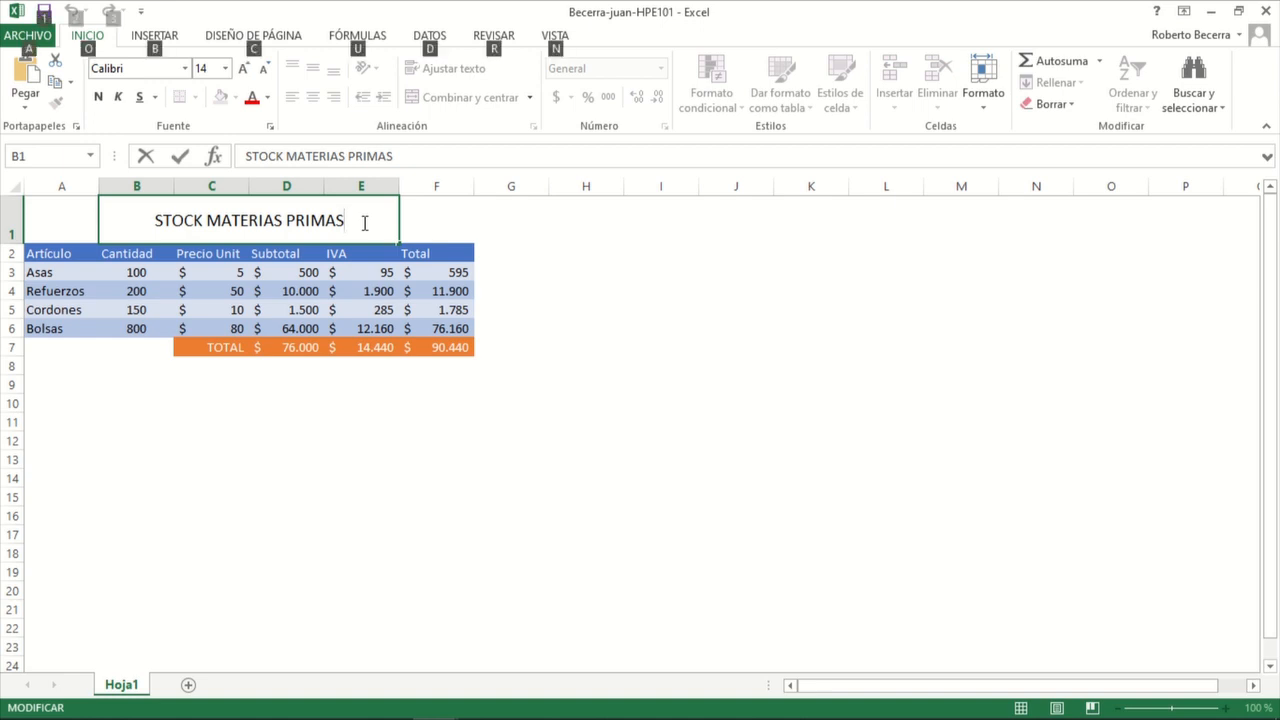
key(alt+Return)
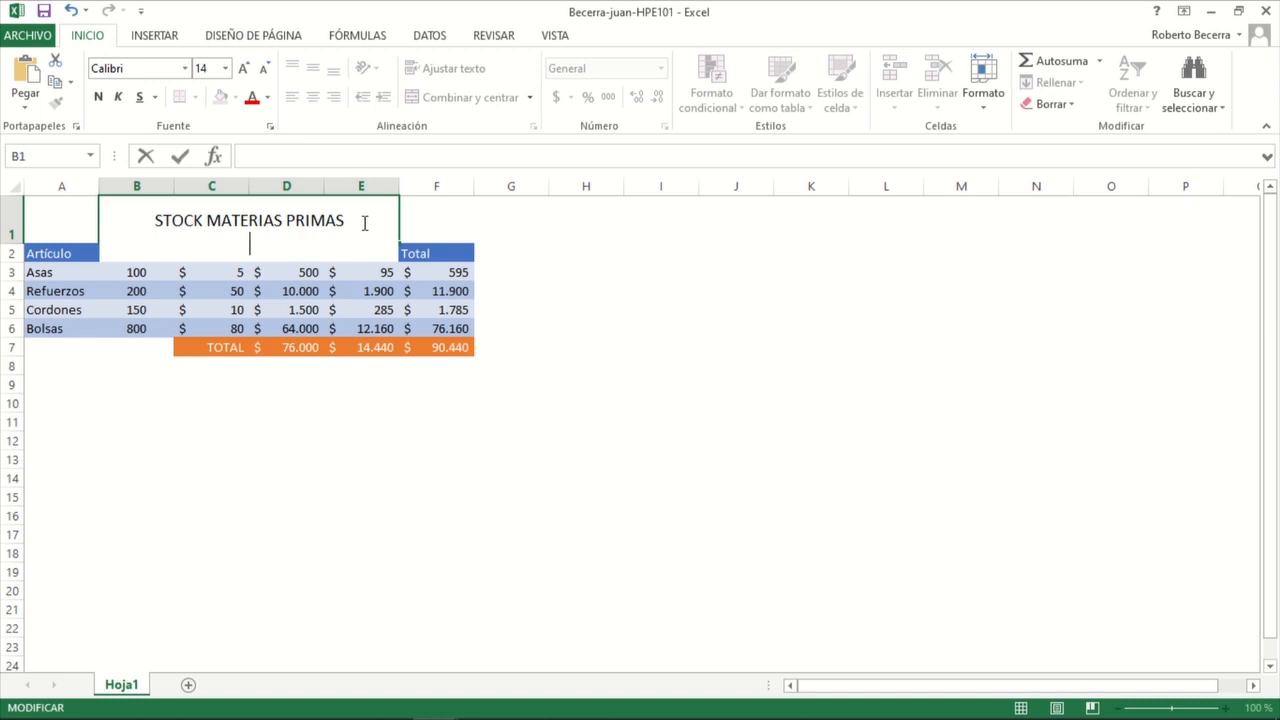
text(()
text(al 12-abril)
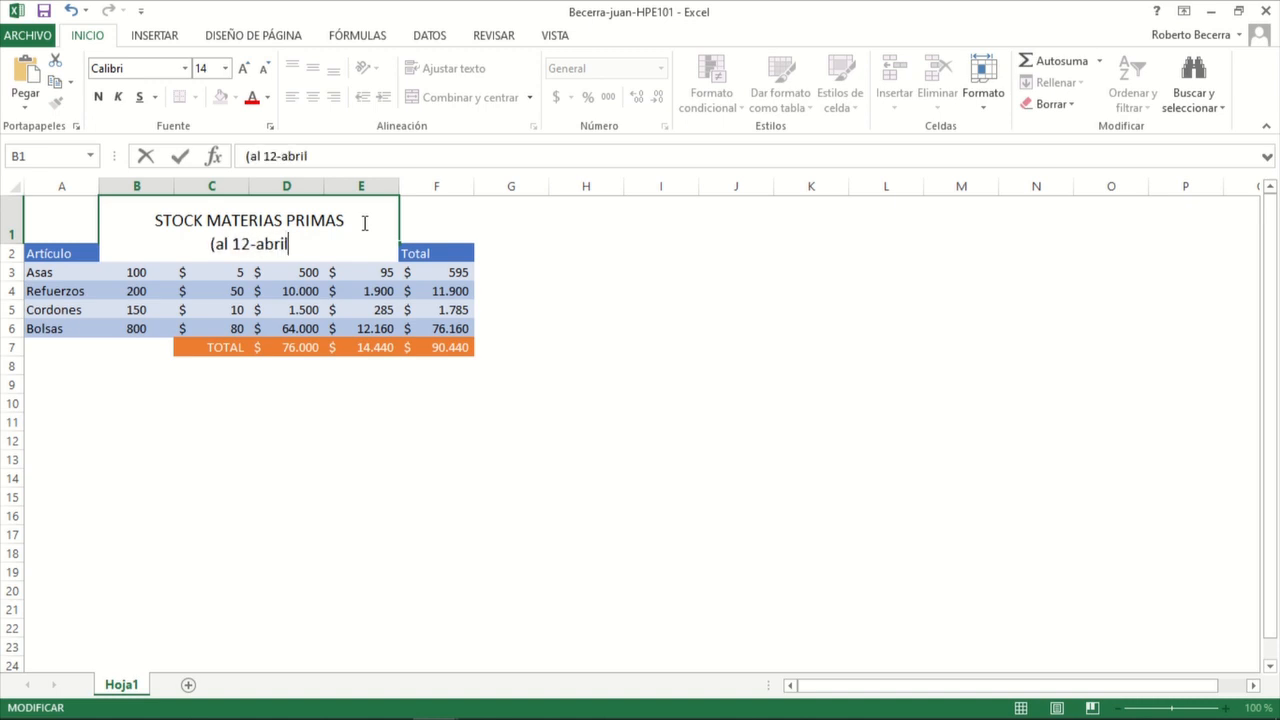
text(-2023)
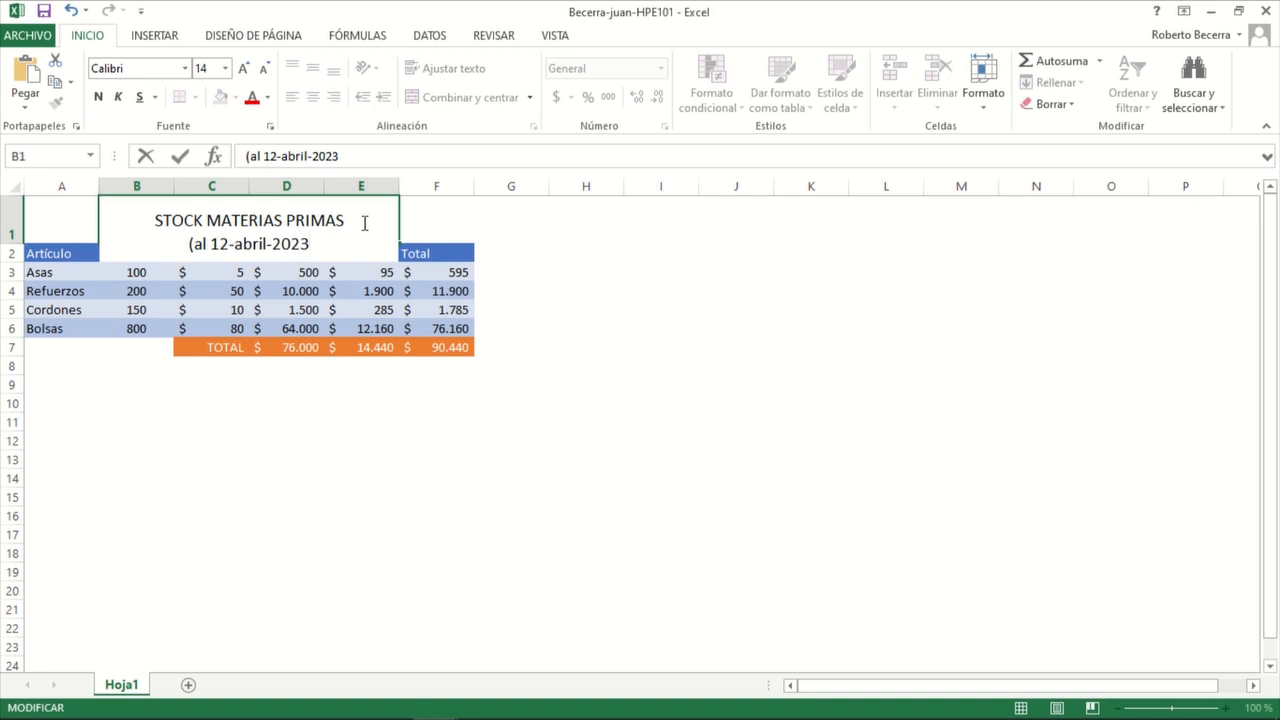
text( en )
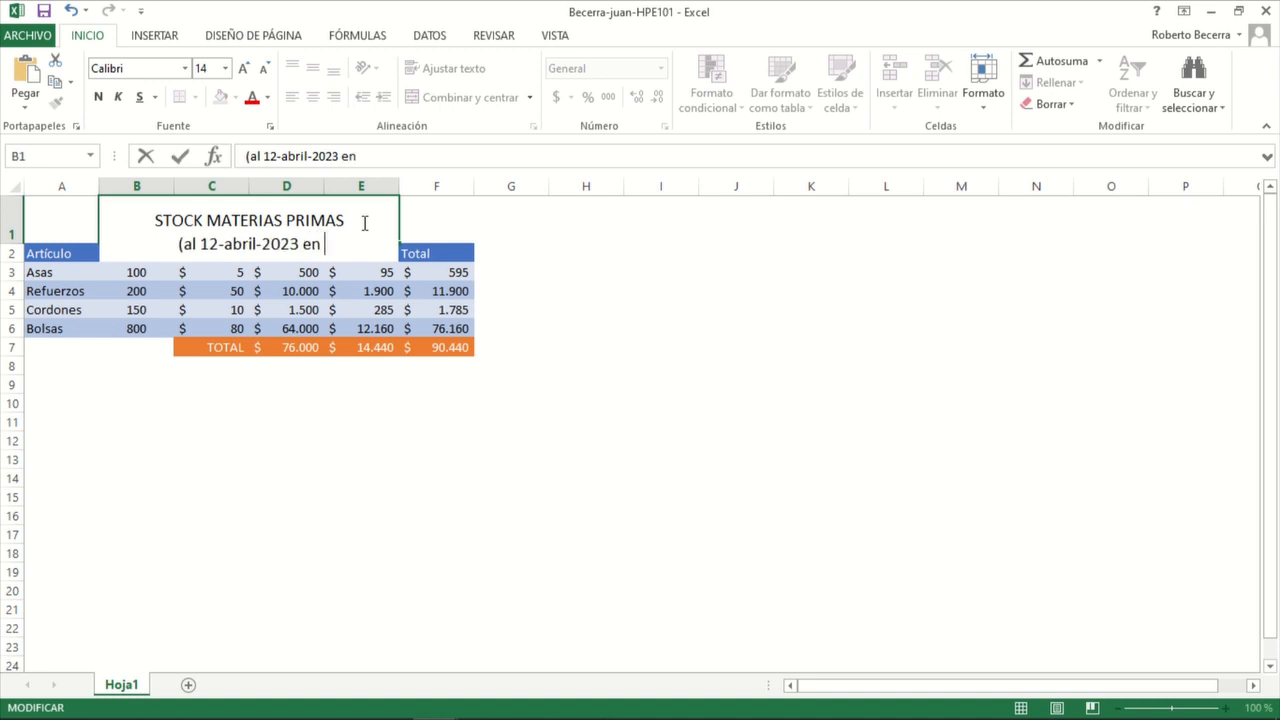
text(CLP)
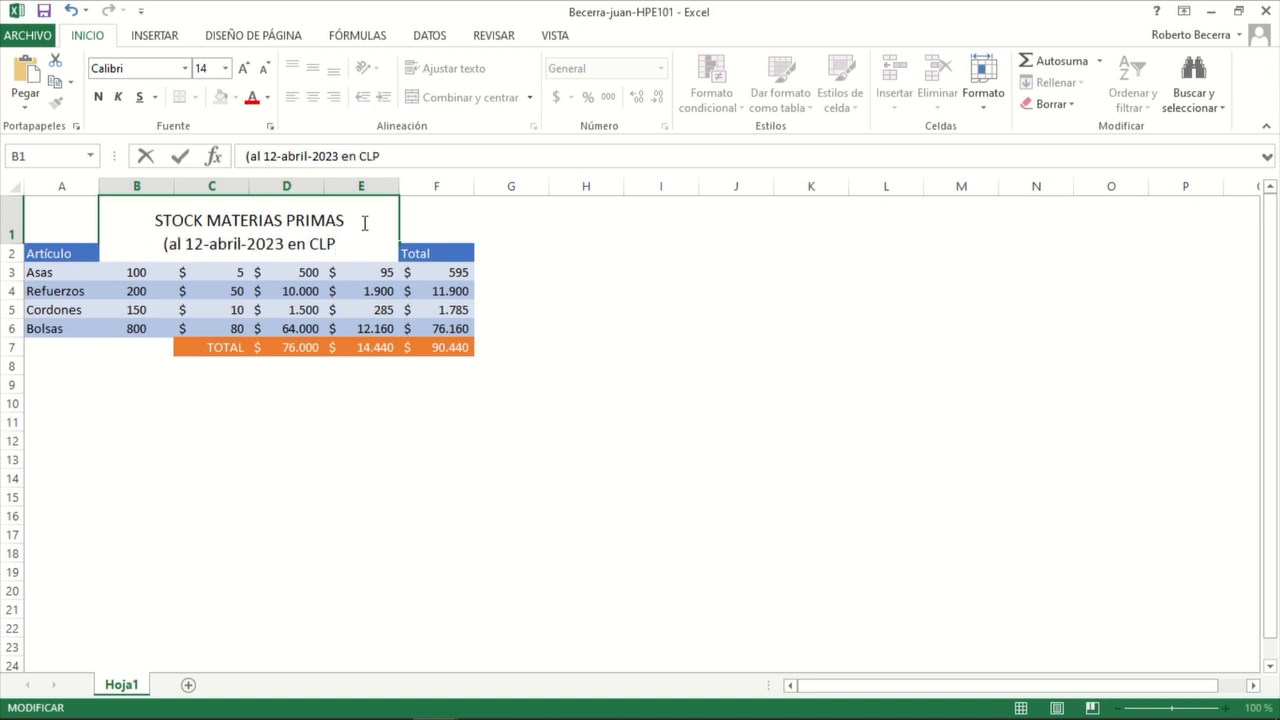
text($))
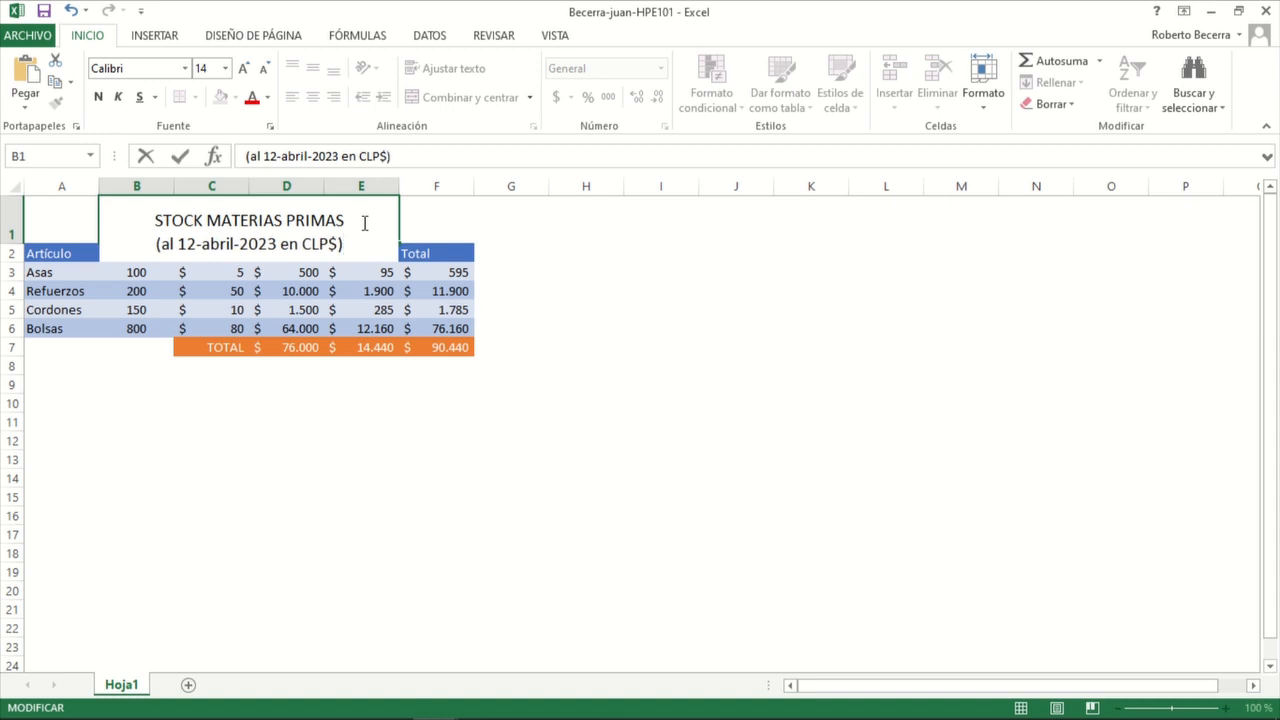
key(Return)
click(363, 222)
double_click(178, 232)
drag(157, 233, 367, 235)
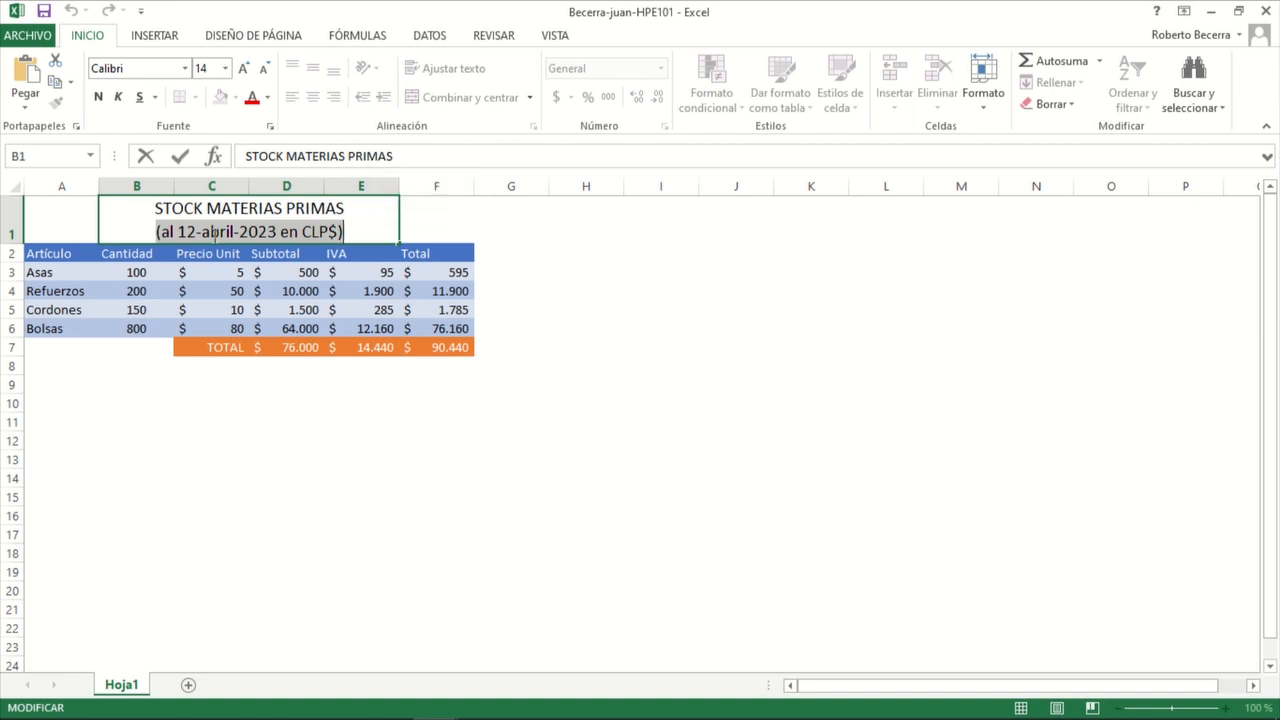
key(Escape)
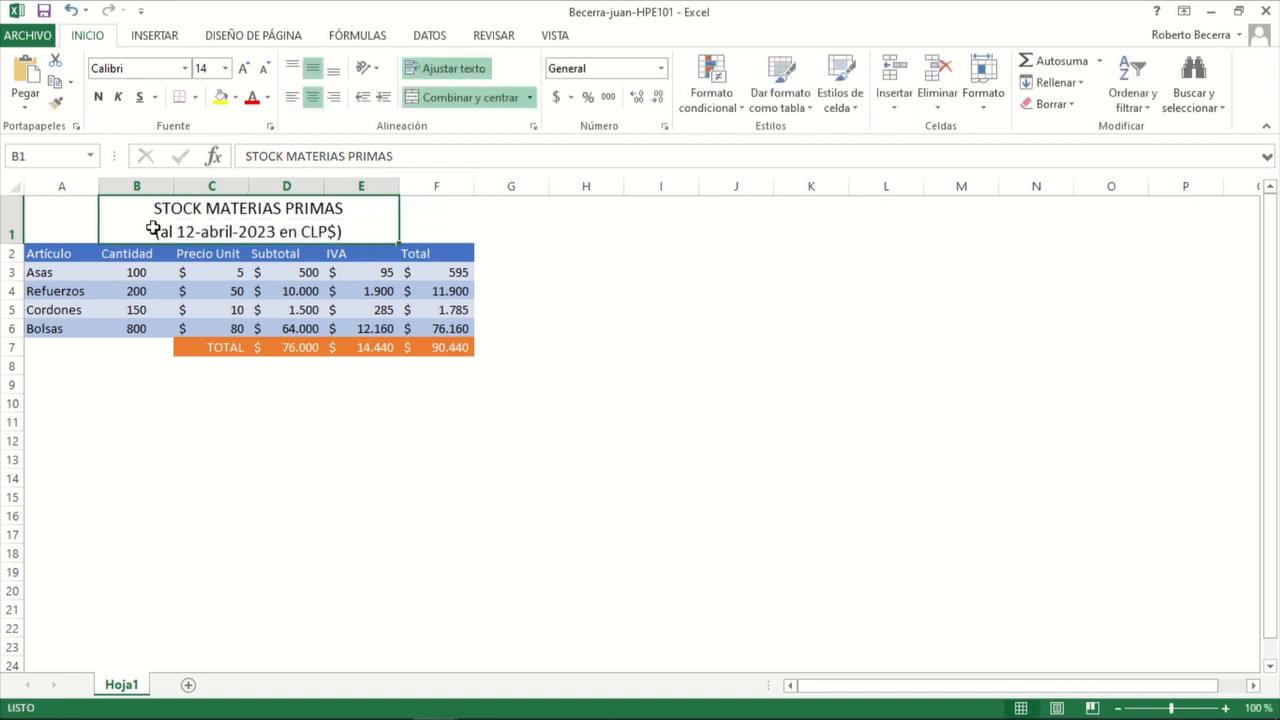
Step: Reduce only the title cell's second line, (al 12-abril-2023 en CLP$), to font size 11
double_click(153, 228)
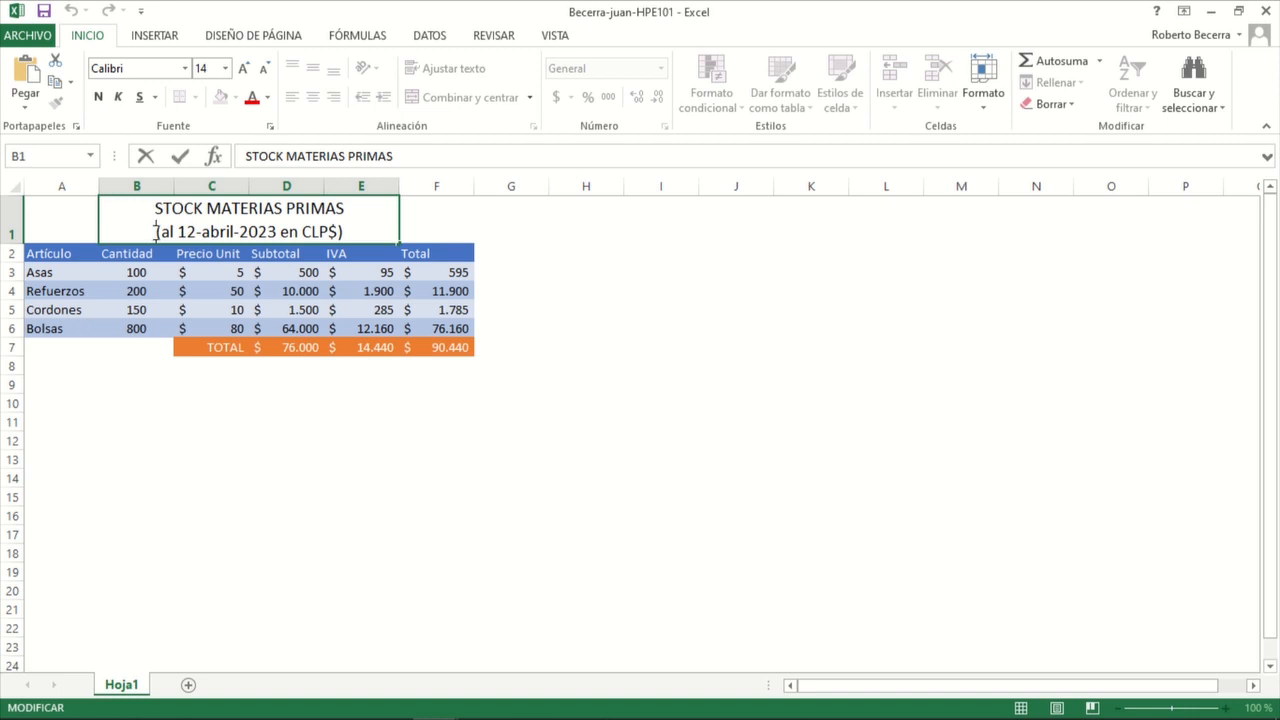
drag(155, 231, 362, 237)
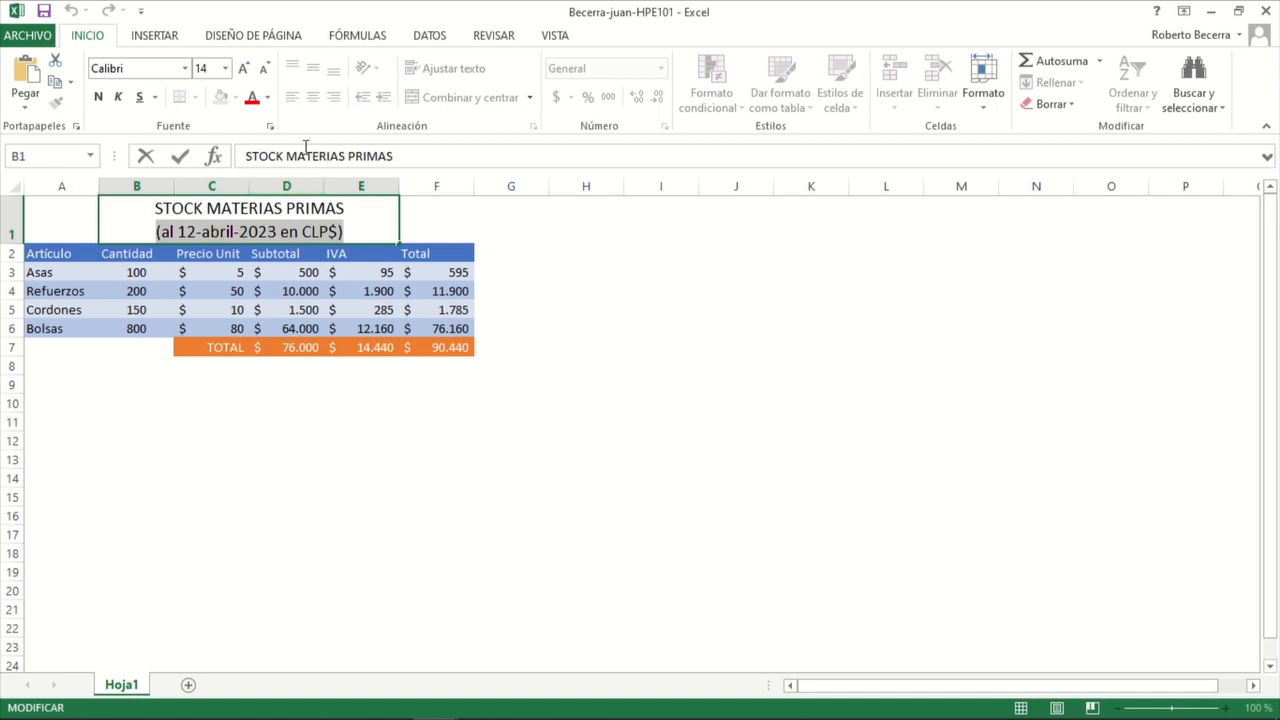
click(265, 69)
click(265, 69)
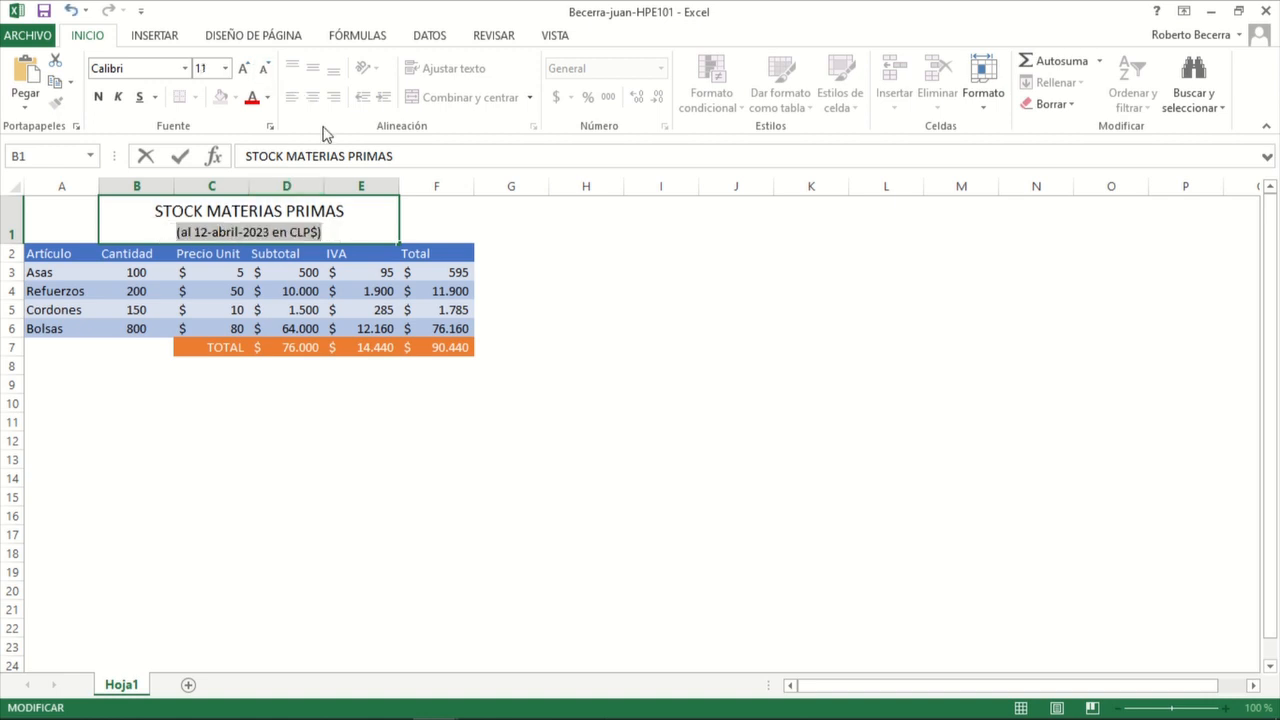
key(Return)
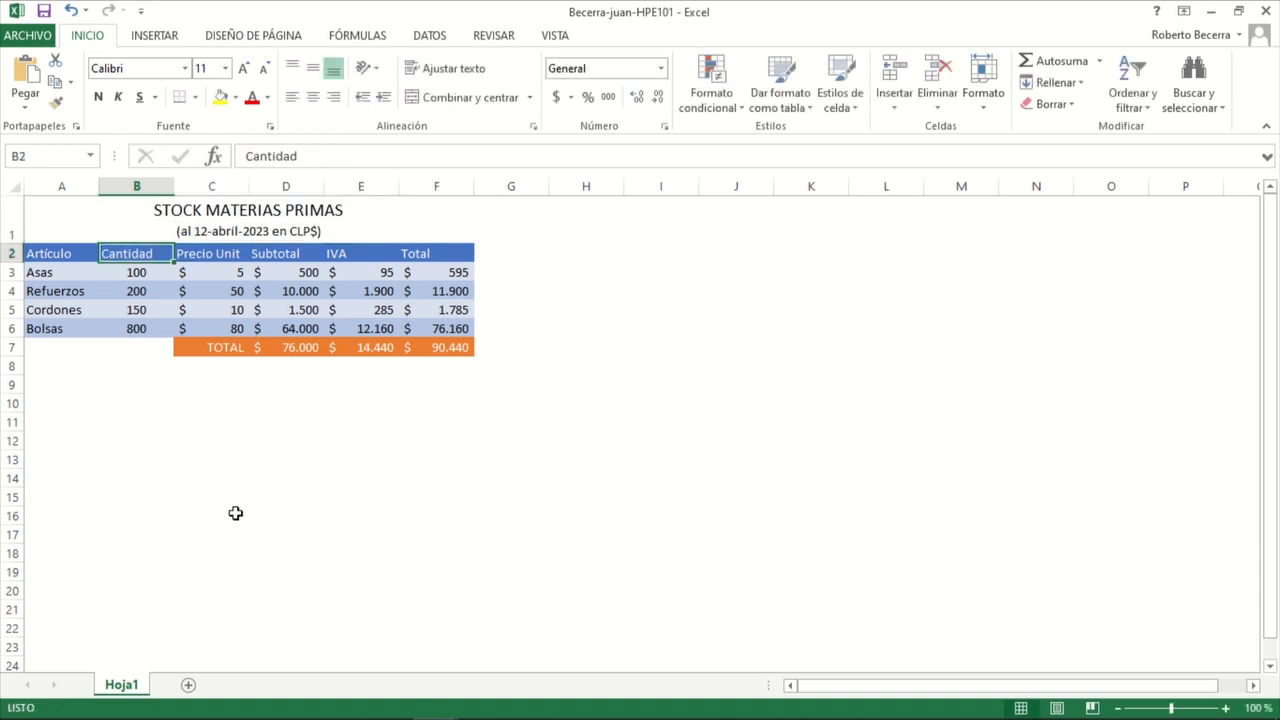
click(230, 500)
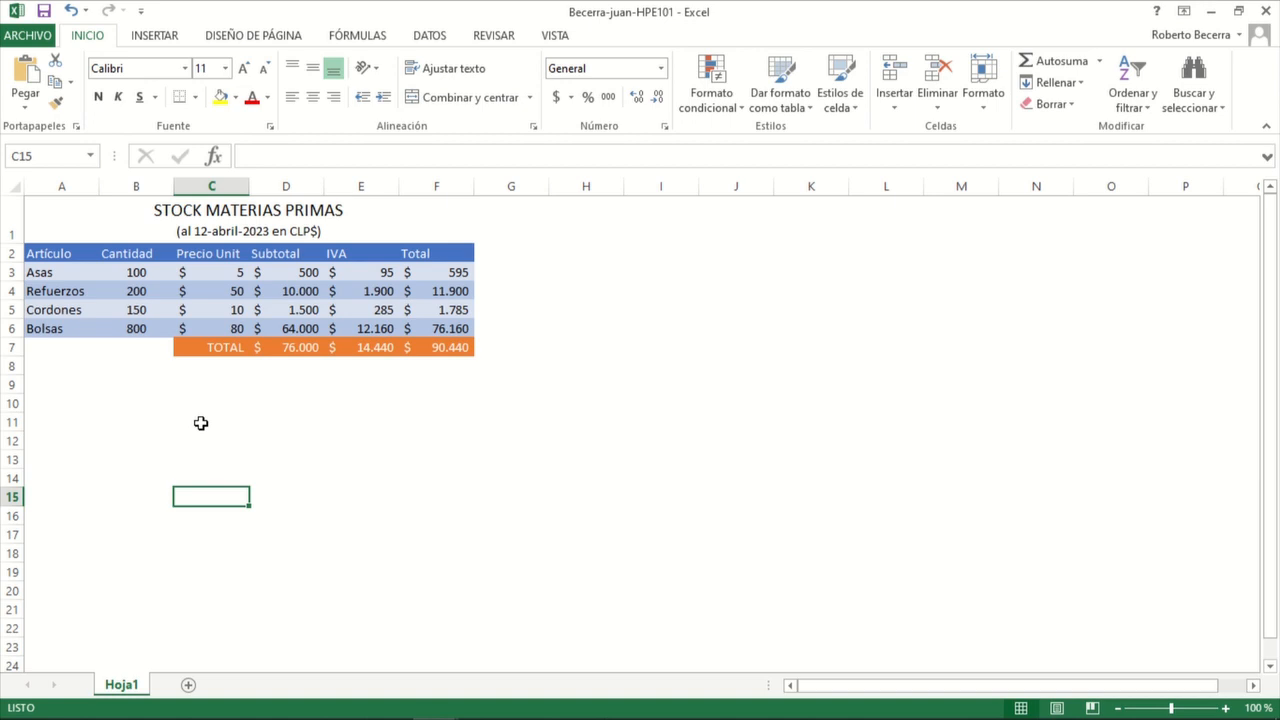
key(alt+Tab)
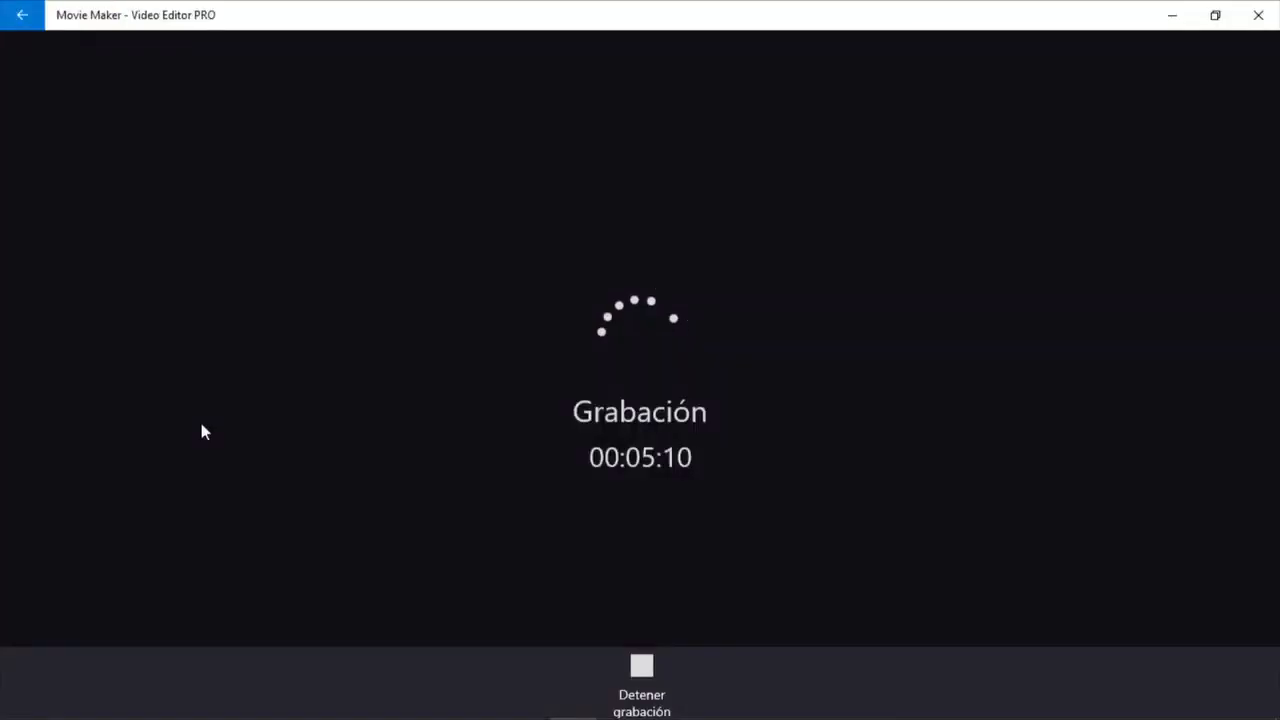